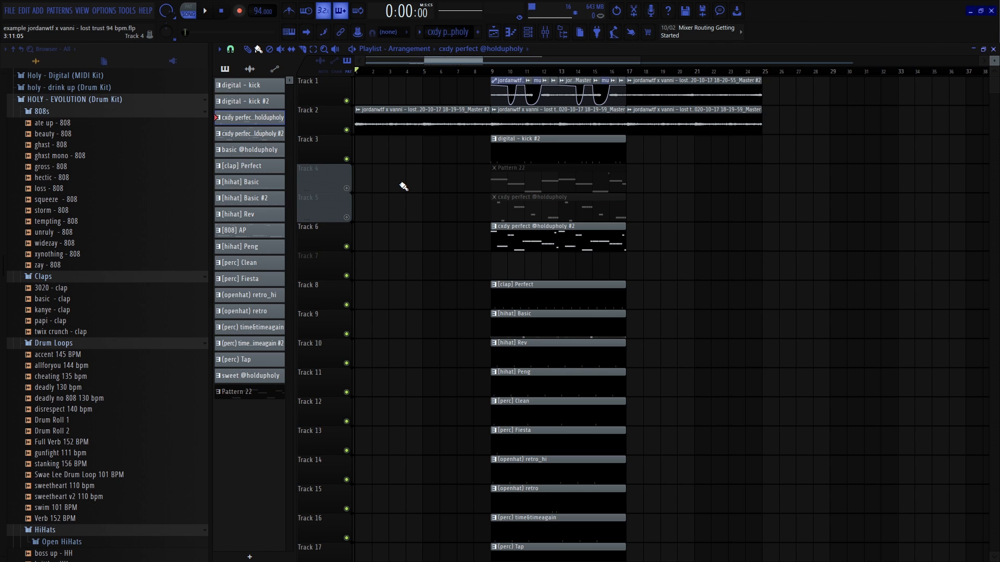
scroll(403, 186, "up", 3, "ctrl")
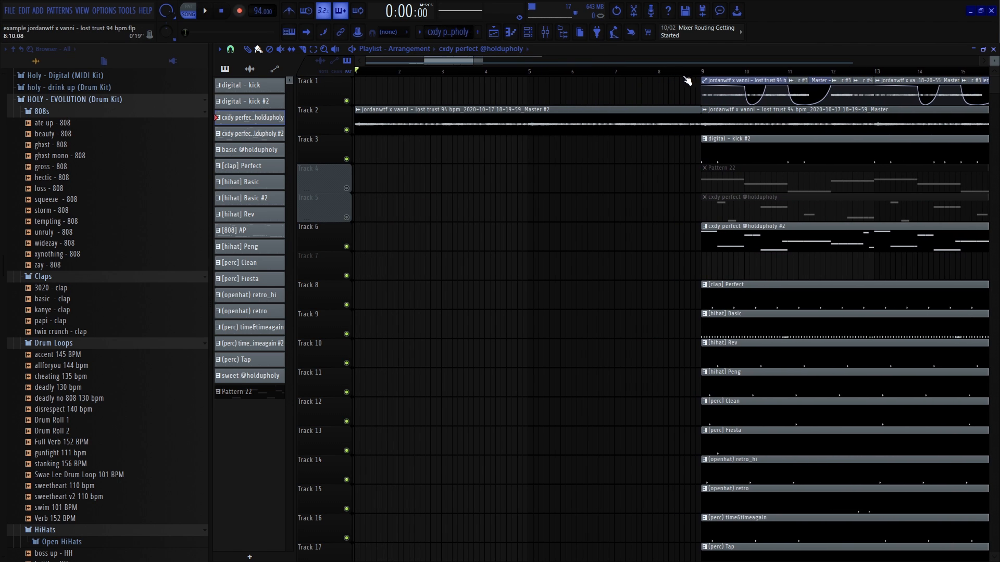
scroll(695, 93, "down", 1, "ctrl")
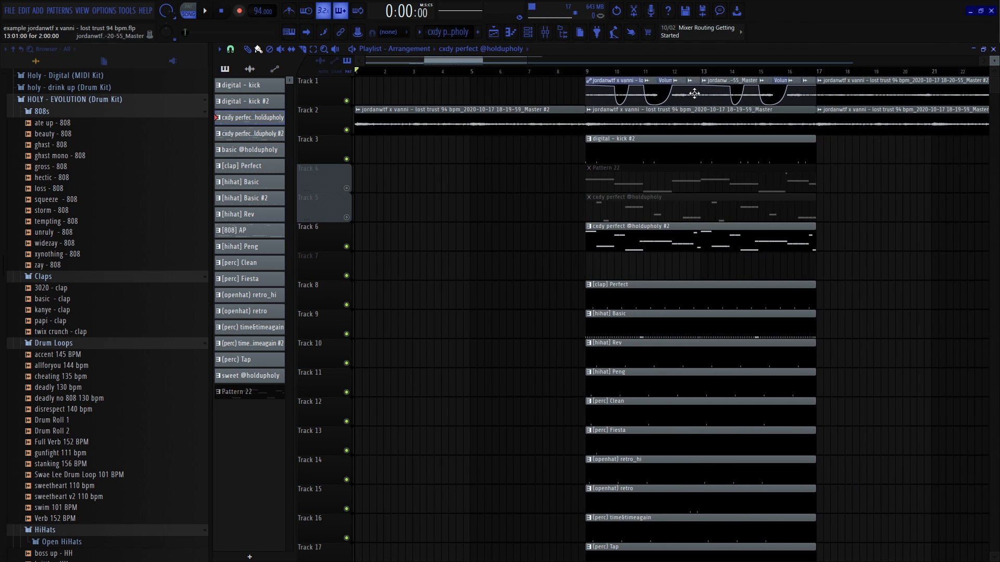
scroll(467, 205, "down", 2, "ctrl")
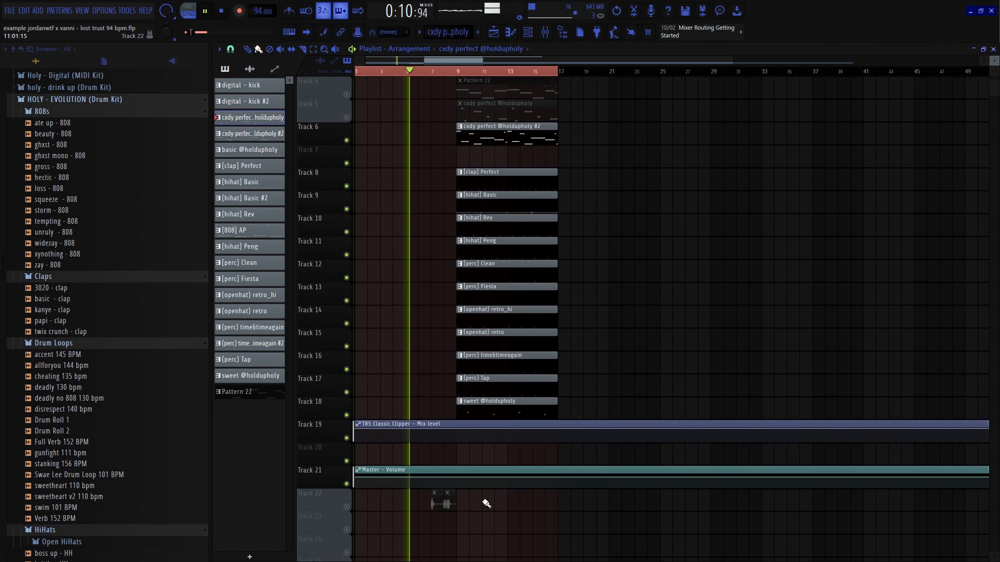
Move the two muted audio clips starting at bar 7 from Track 22 up to Track 7
scroll(489, 513, "up", 2)
scroll(590, 487, "up", 1)
key("shift+Up")
key("shift+Up")
key("shift+Up")
key("shift+Up")
key("shift+Up")
key("shift+Up")
key("shift+Up")
key("shift+Up")
key("shift+Up")
key("shift+Up")
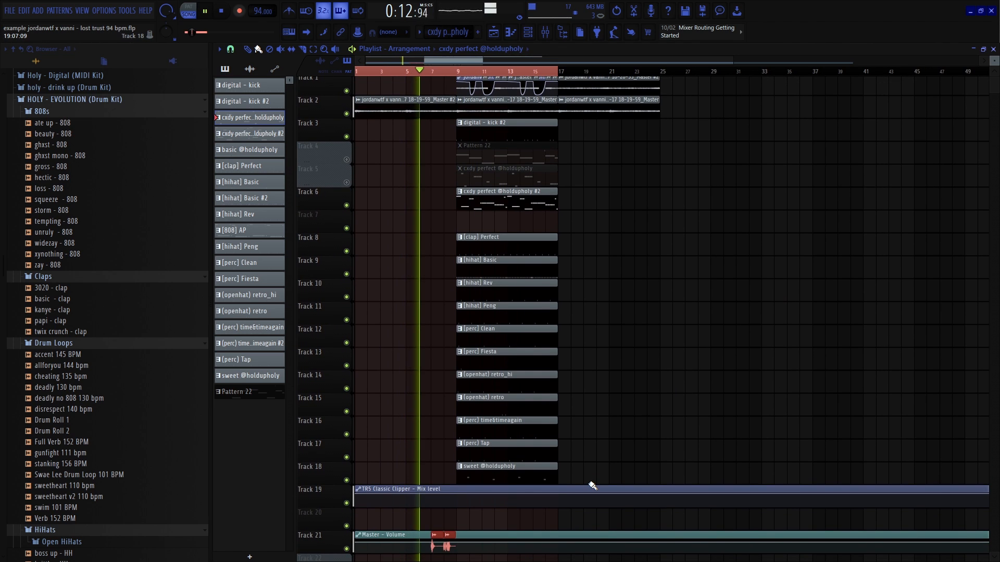
key("shift+Up")
key("shift+Up")
key("shift+Up")
key("shift+Up")
key("shift+Up")
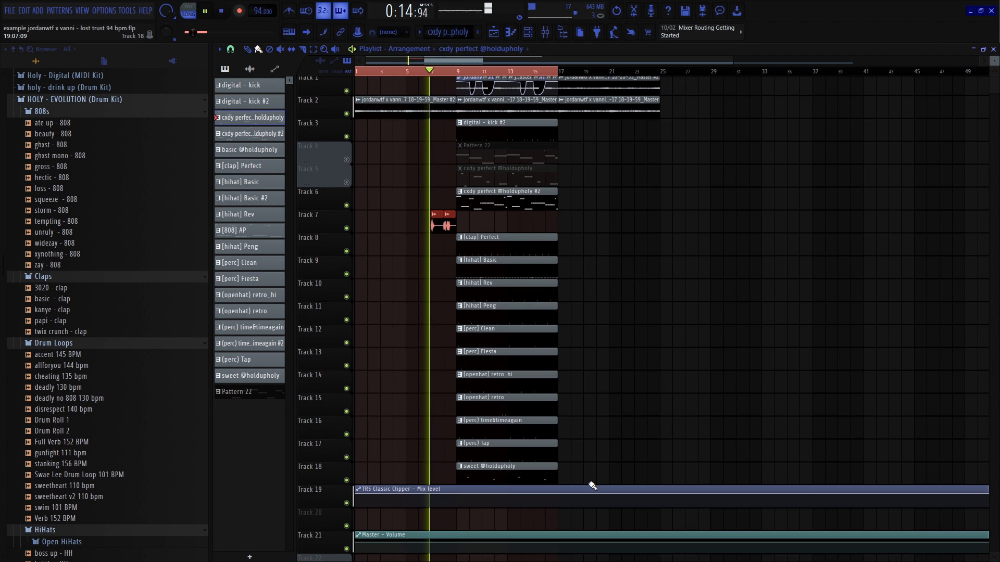
Play the arrangement from the Track 7 clips into the beat after bar 9, and stop playback
scroll(515, 283, "up", 1, "ctrl")
scroll(517, 276, "up", 1)
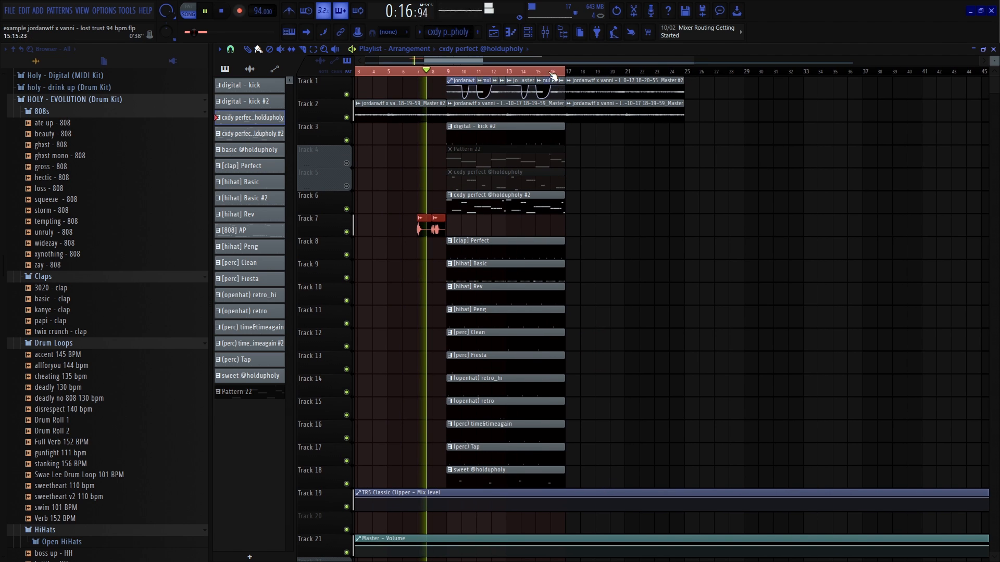
left_click_drag(549, 61, 404, 63)
scroll(494, 152, "up", 3, "ctrl")
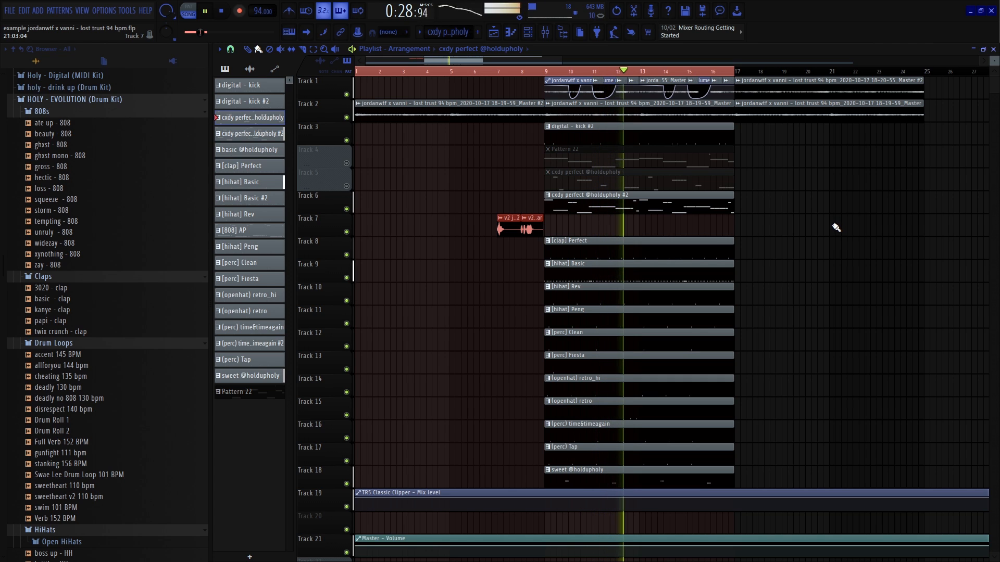
key("space")
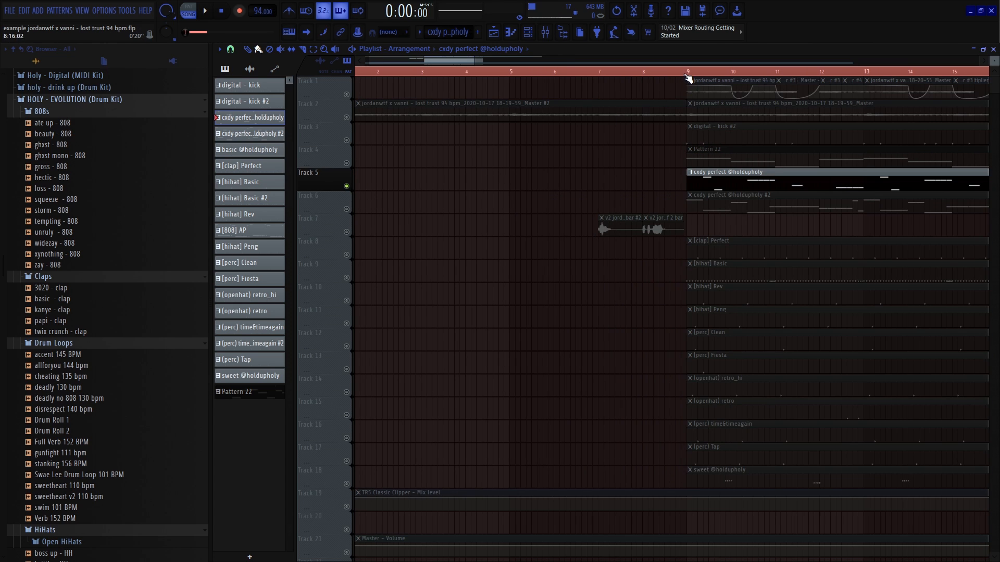
Unmute Tracks 1, 2 and 8 to 21 alongside Track 5, and play the arrangement from bar 9
left_click_drag(346, 117, 345, 514)
left_click(347, 507)
scroll(390, 513, "down", 4)
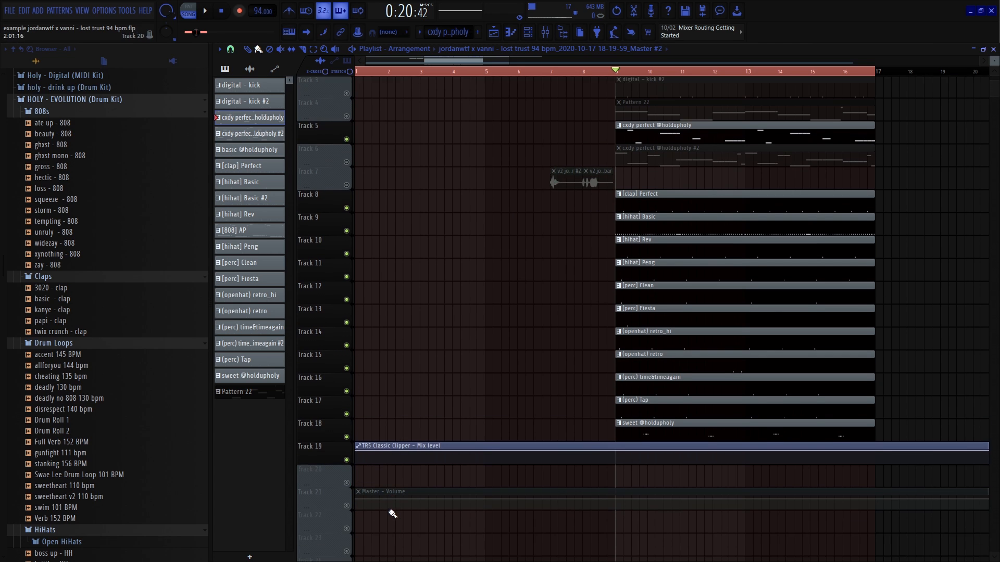
left_click(347, 461)
left_click(347, 439)
scroll(402, 431, "down", 4)
scroll(454, 427, "up", 8)
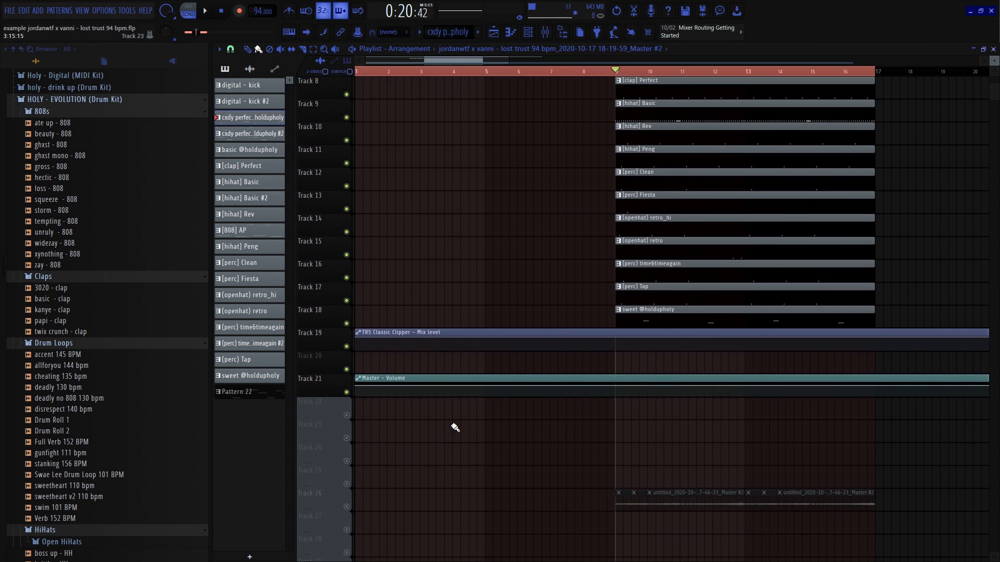
scroll(625, 357, "up", 2, "ctrl")
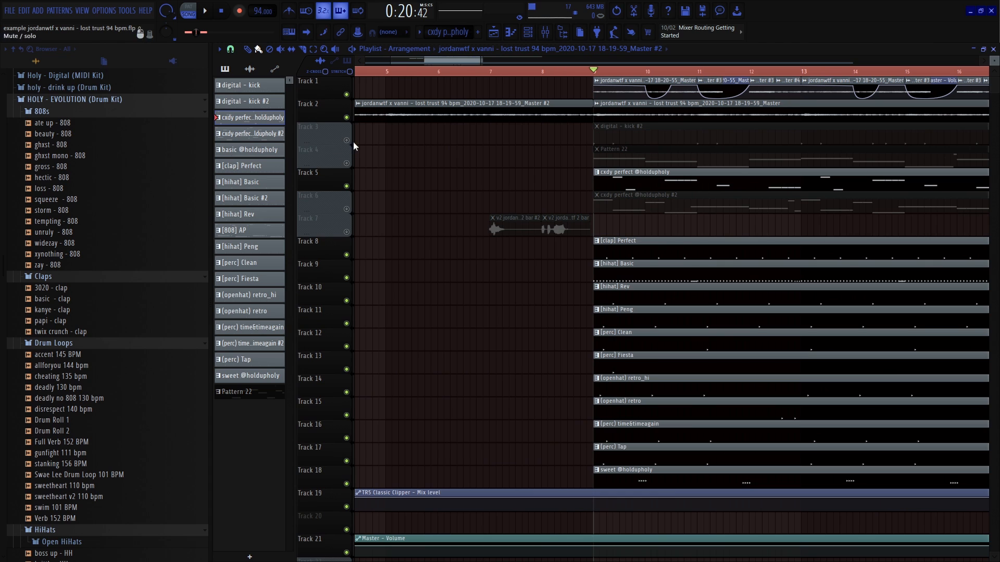
scroll(581, 187, "down", 2, "ctrl")
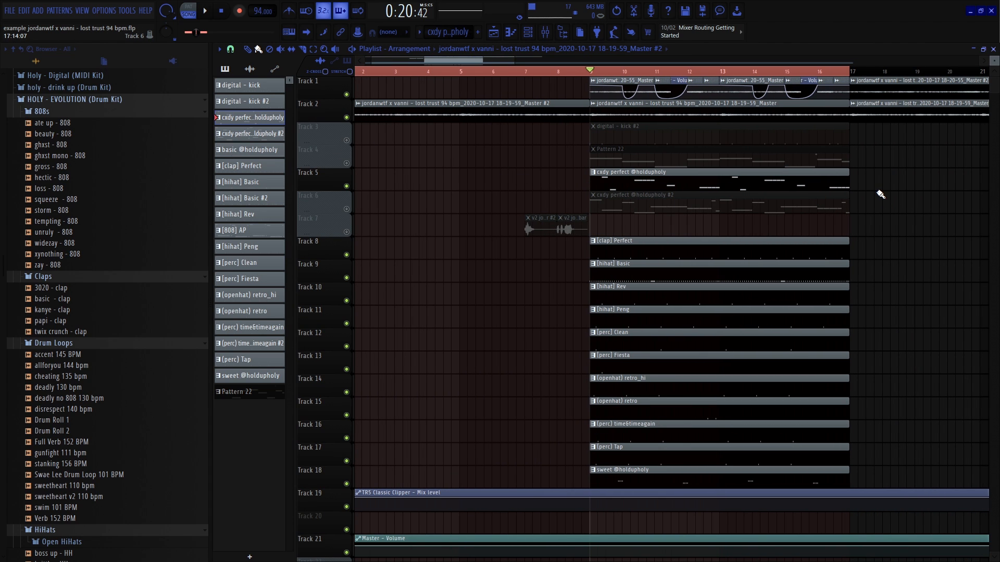
key("space")
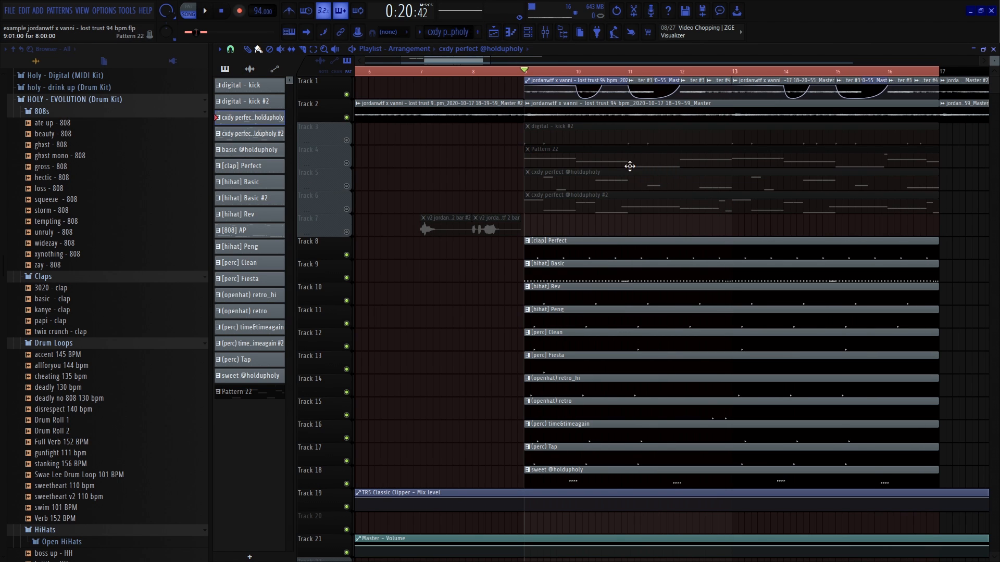
Unmute Pattern 22 on Track 4
scroll(566, 162, "down", 3)
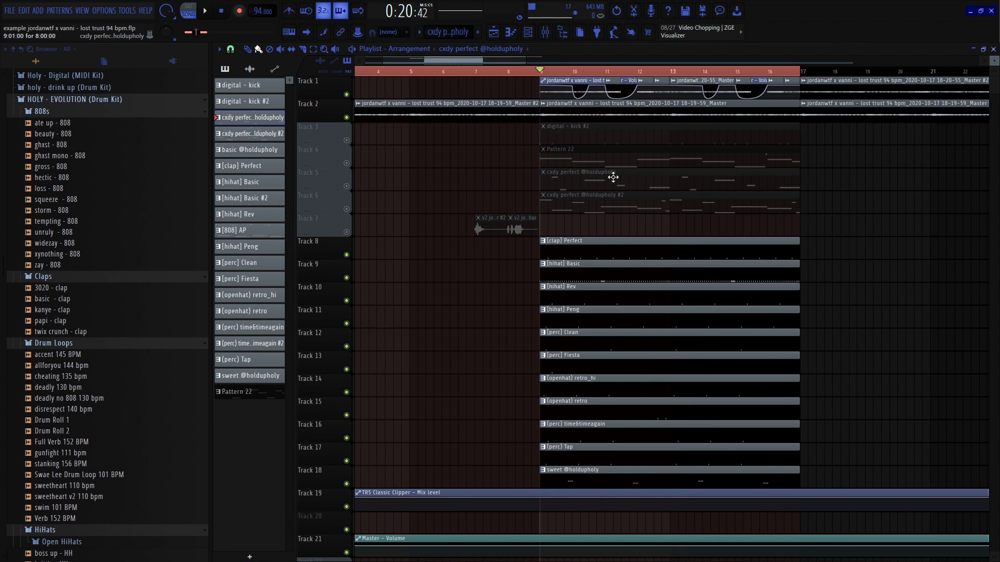
scroll(613, 177, "up", 2)
left_click(346, 164)
scroll(530, 158, "up", 2)
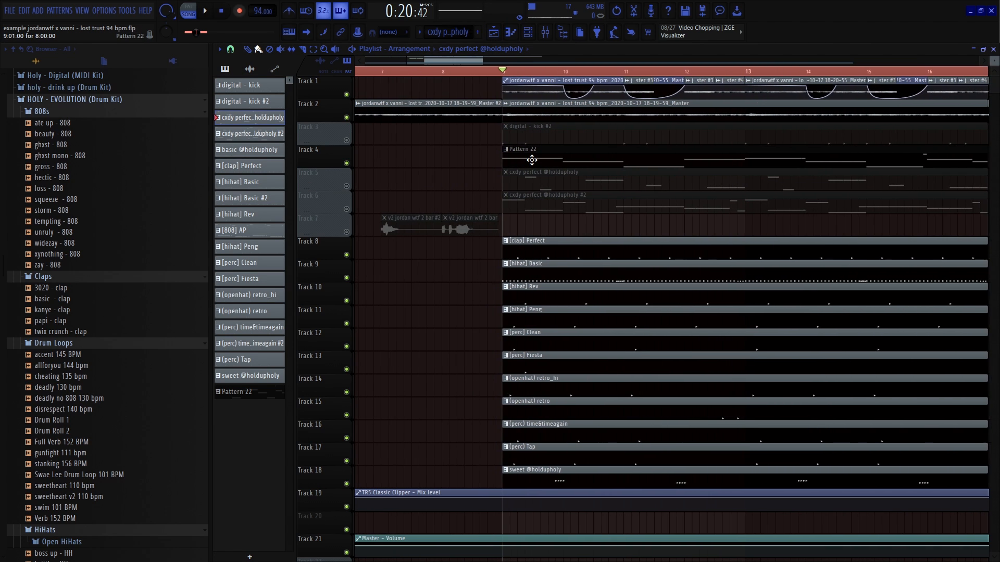
Open Pattern 22 in the piano roll, examine its notes during playback, and return to the playlist
double_click(535, 162)
key("space")
scroll(588, 179, "down", 5)
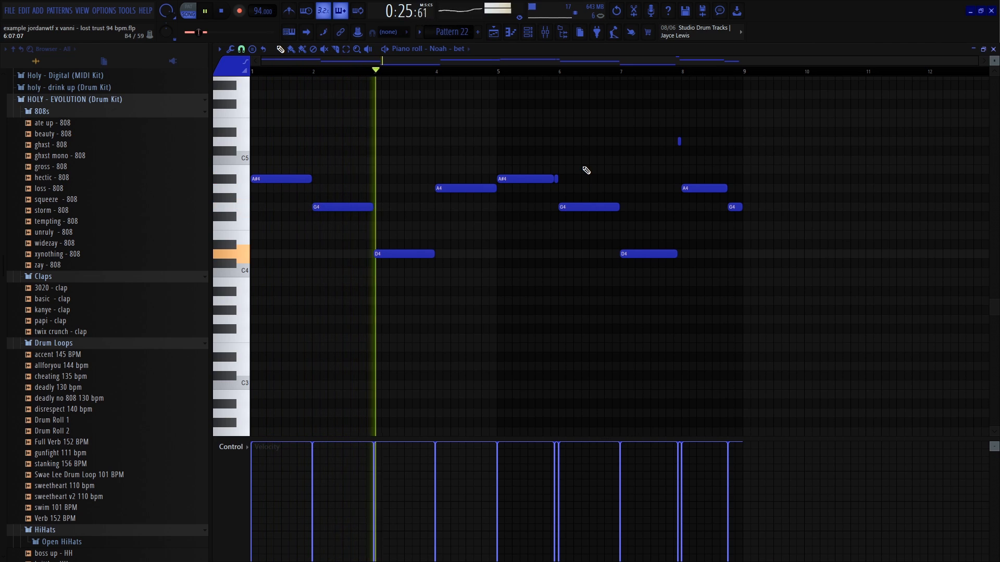
key("space")
key("F5")
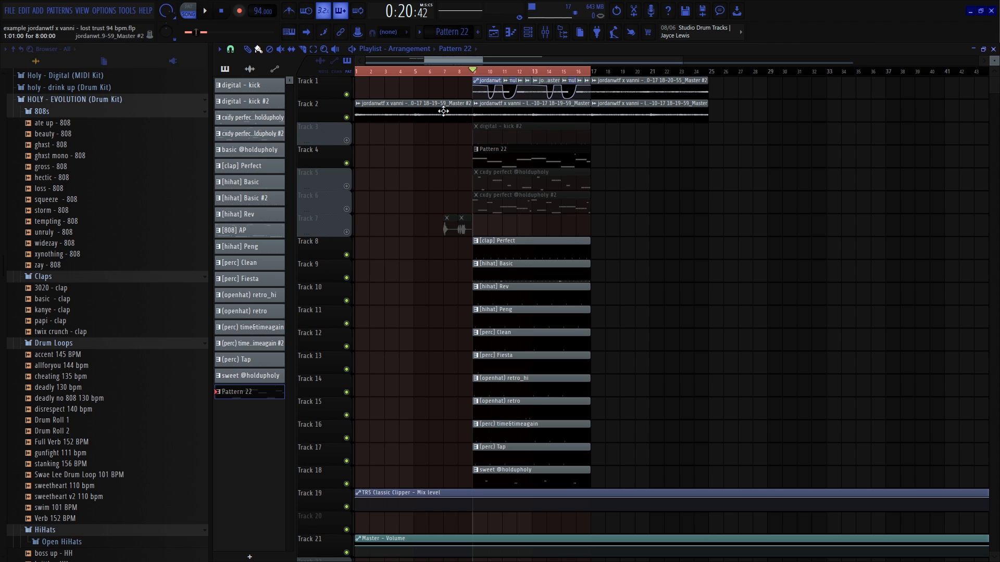
Set the playlist time selection to bars 1 to 9 and deselect the clips
scroll(371, 177, "up", 4)
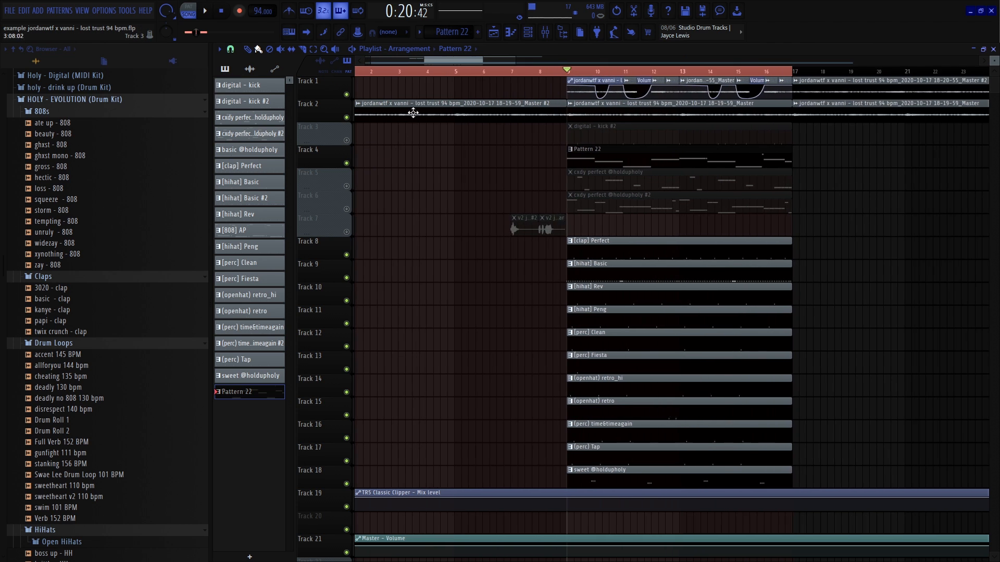
left_click_drag(610, 72, 39, 207)
scroll(614, 75, "up", 3)
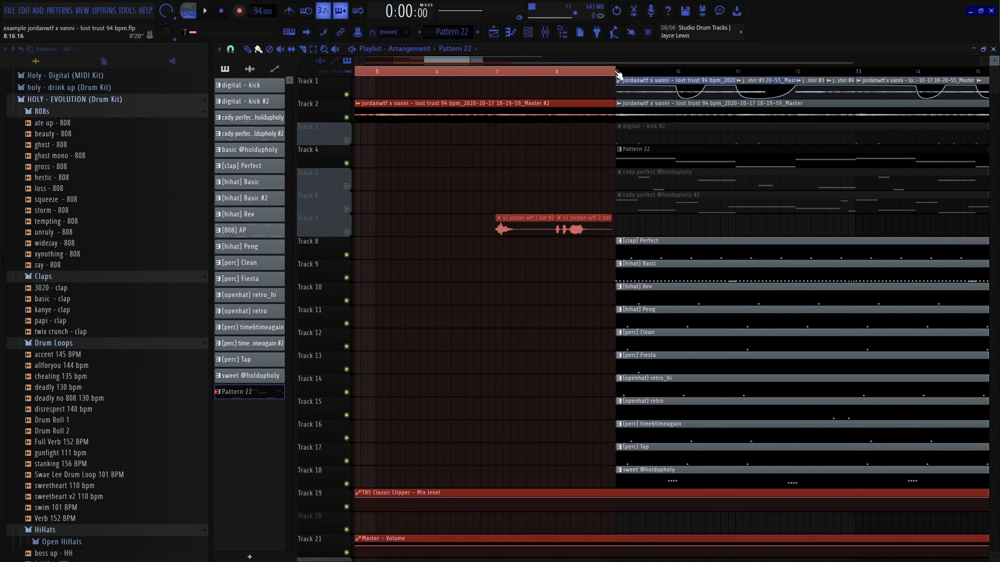
left_click_drag(405, 62, 377, 64)
scroll(385, 83, "up", 3)
key("ctrl+s")
left_click(424, 140, "ctrl")
Inspect the first audio clip on Track 2 and play the opening of the intro briefly
scroll(427, 137, "down", 3)
left_click(446, 114)
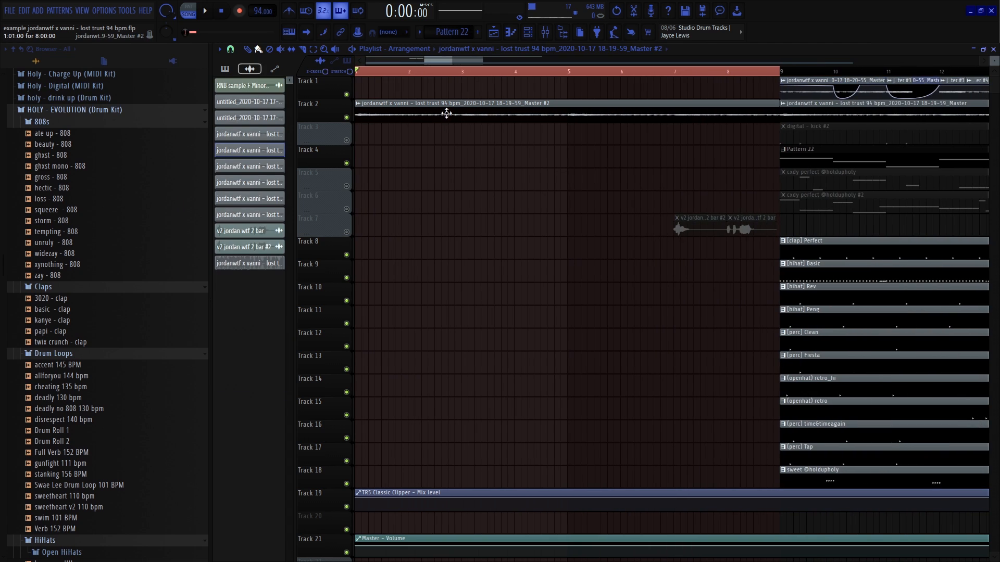
double_click(490, 106)
key("Escape")
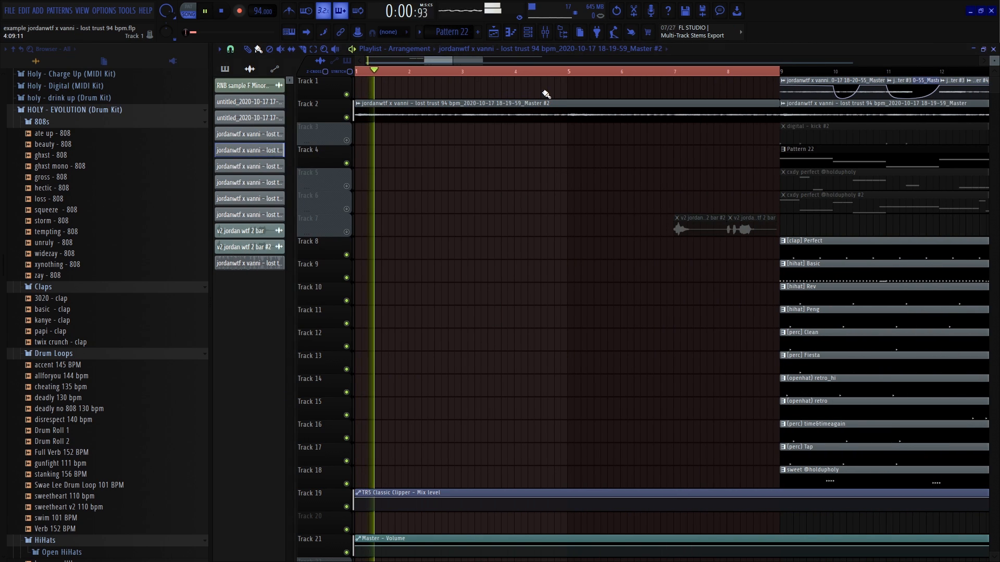
key("space")
left_click_drag(774, 98, 505, 147)
scroll(510, 141, "down", 3)
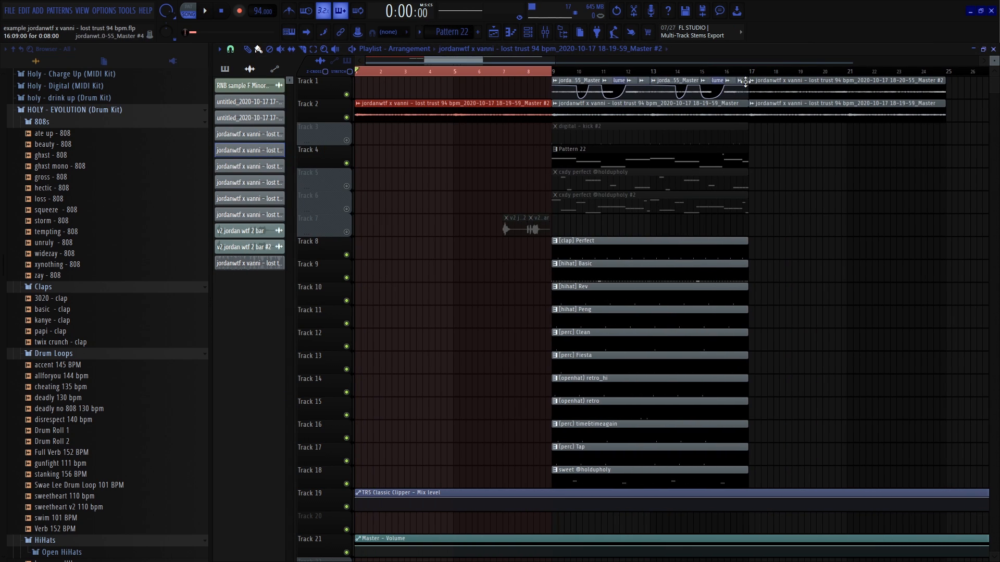
left_click_drag(745, 81, 382, 142)
left_click(430, 161, "ctrl")
left_click_drag(536, 118, 393, 150)
scroll(393, 149, "up", 1)
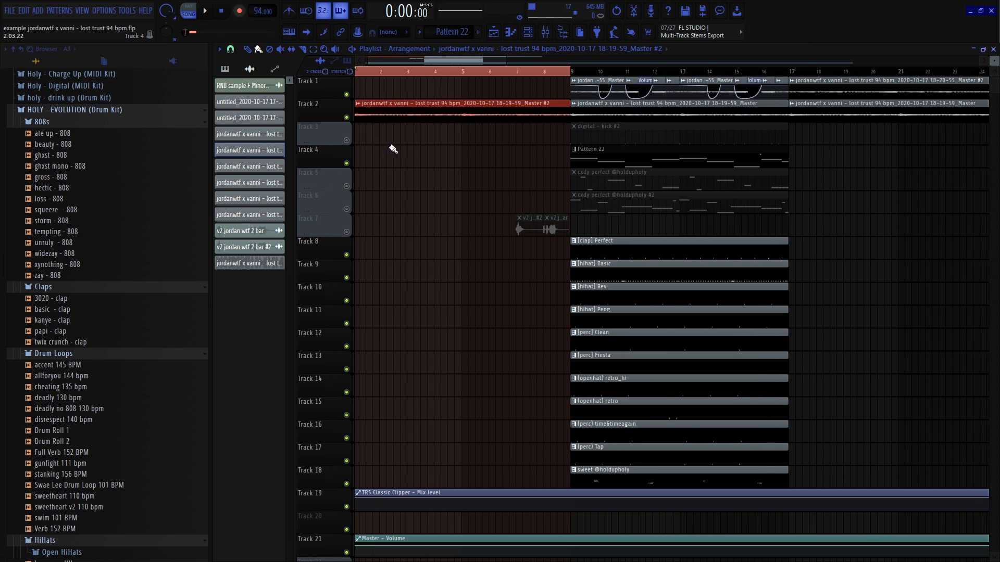
scroll(392, 149, "down", 2)
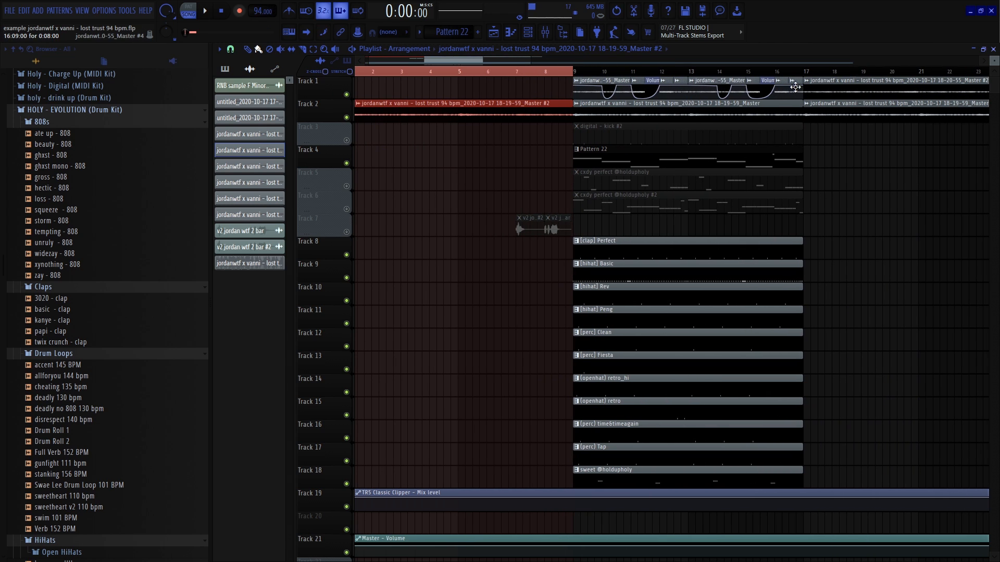
left_click_drag(796, 87, 350, 118)
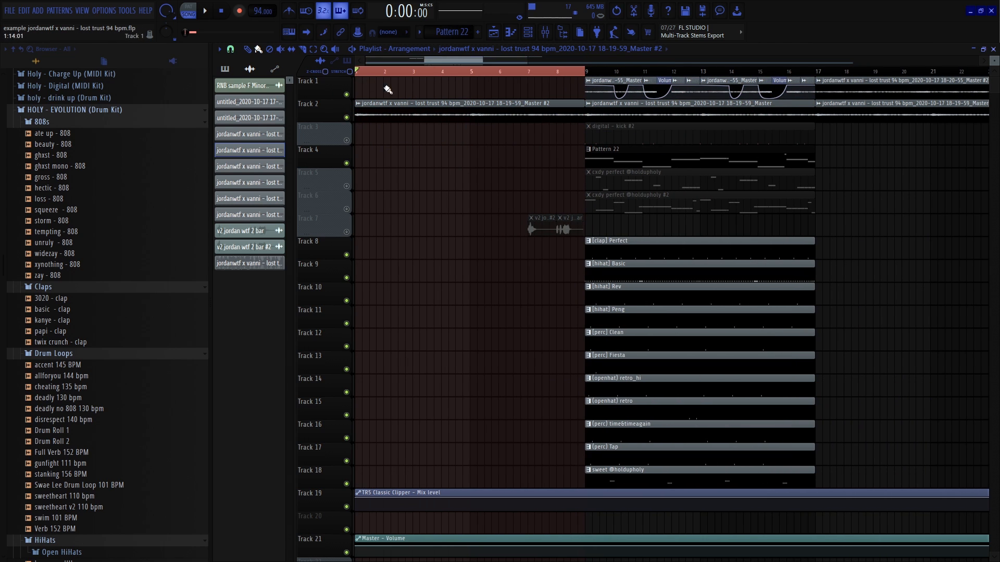
Unmute Track 7 and play the intro from bar 5 through its short audio clips
left_click_drag(388, 89, 392, 138)
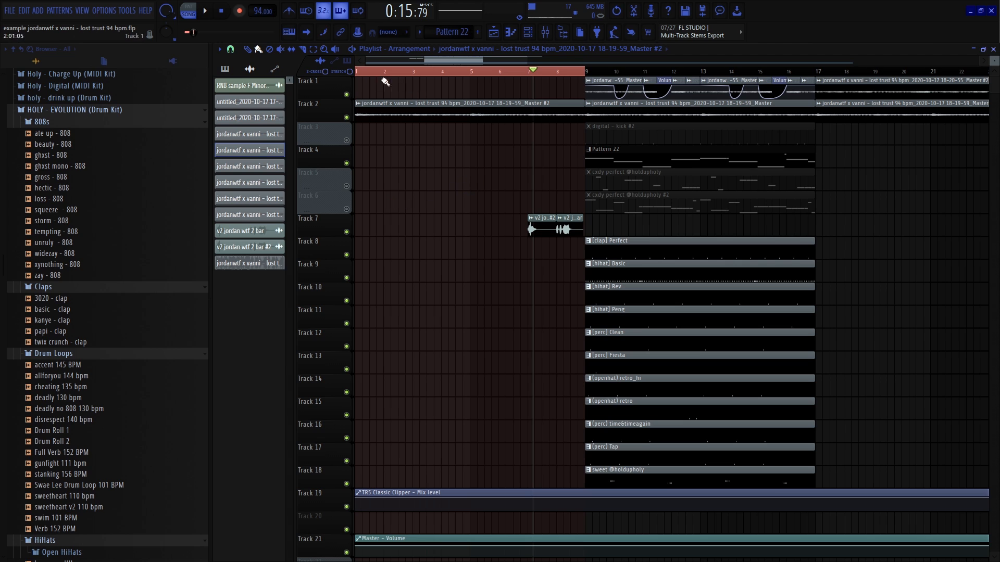
left_click(355, 71)
scroll(356, 73, "up", 3)
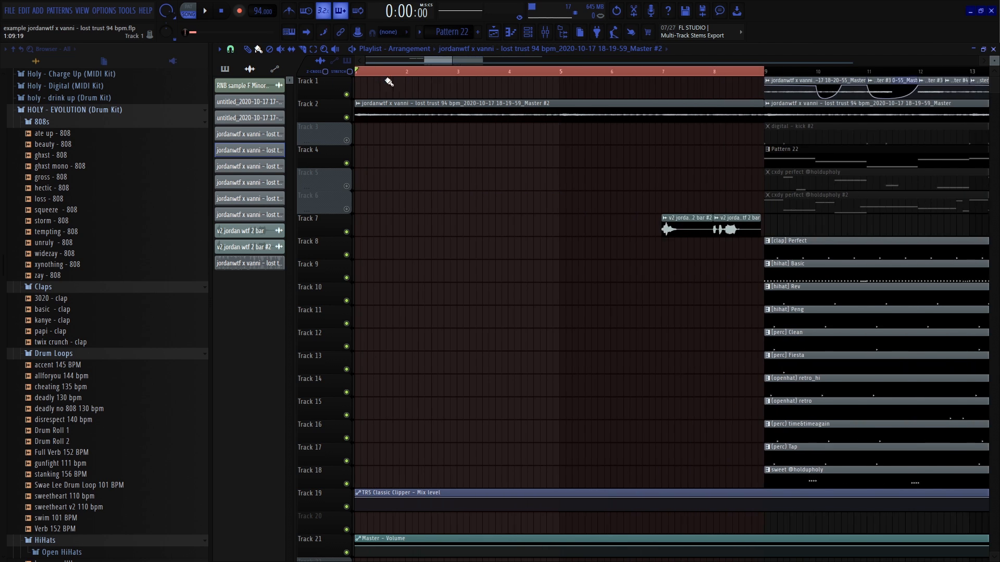
left_click(562, 71)
key("space")
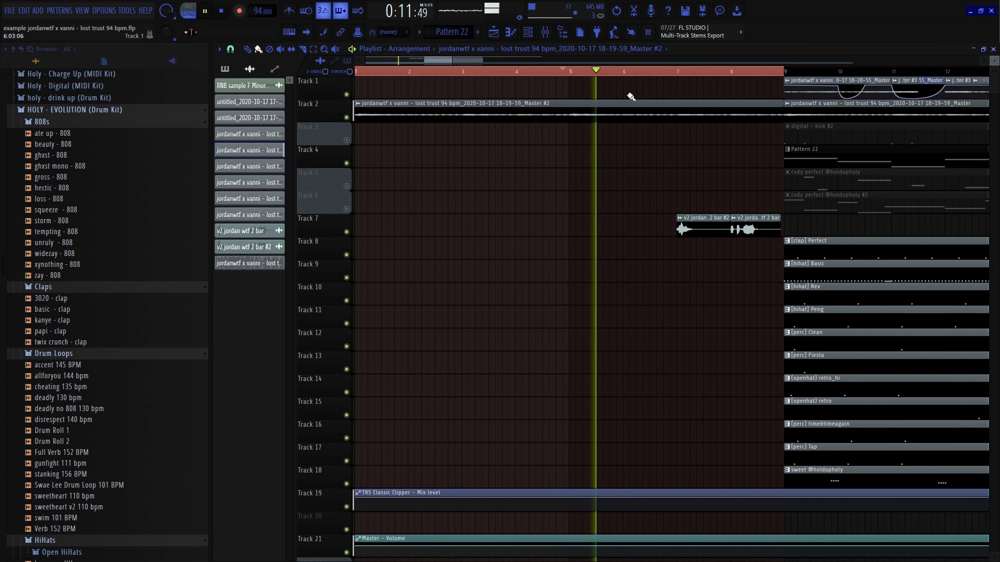
scroll(632, 97, "down", 3)
key("space")
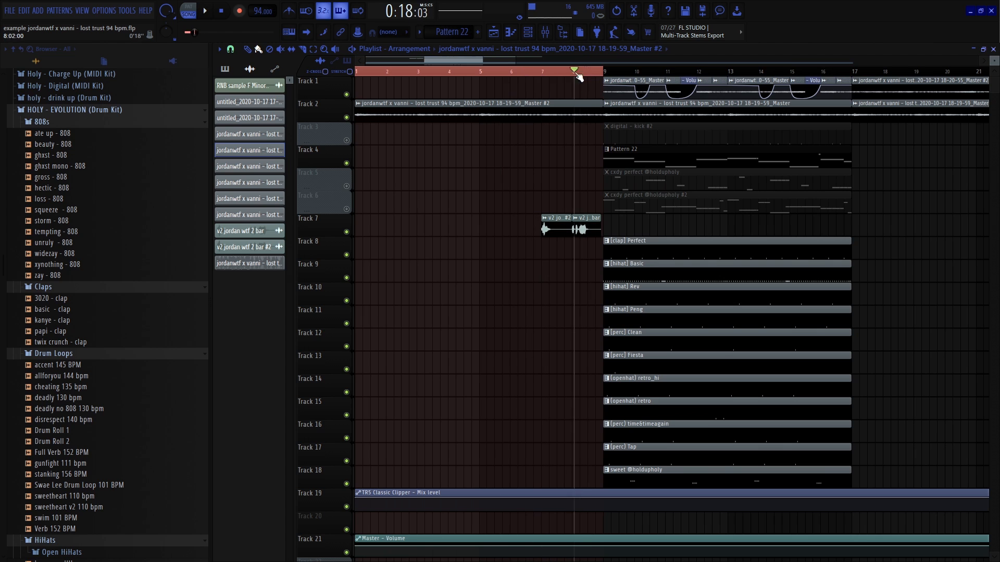
Clear the intro's time selection and mute Pattern 22 on Track 4
scroll(532, 149, "down", 4)
scroll(576, 288, "up", 1)
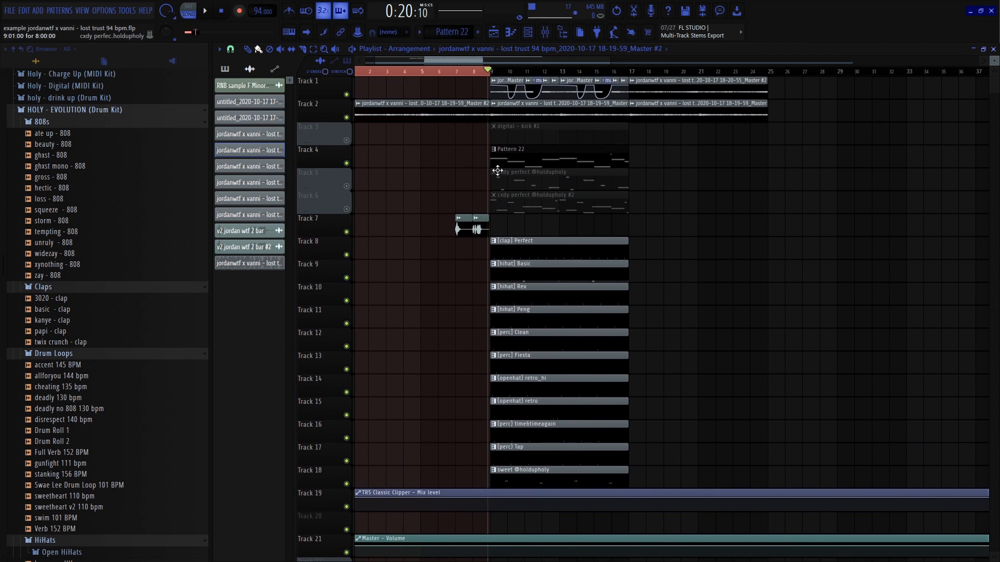
left_click(484, 71)
scroll(485, 71, "up", 3)
left_click(347, 163)
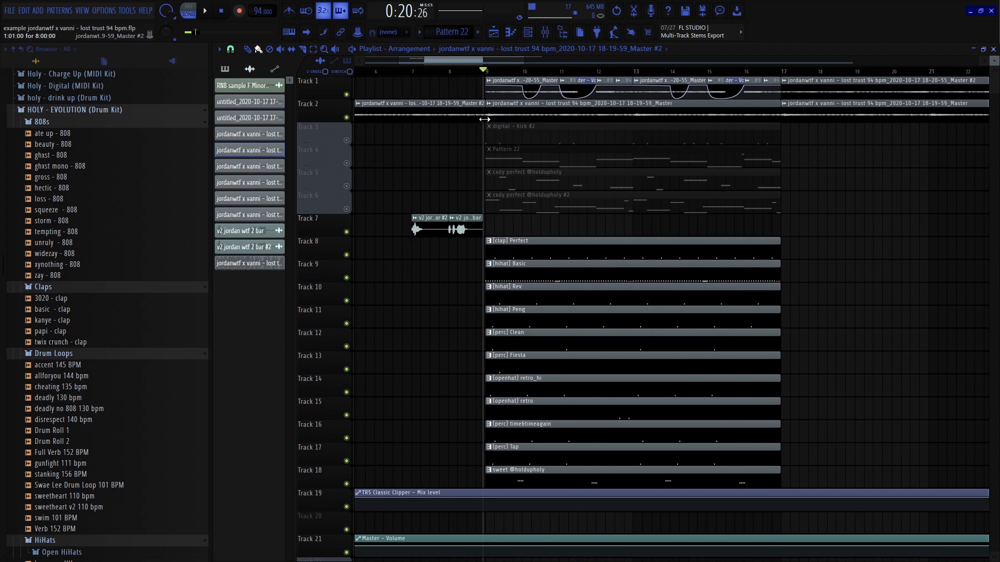
Set the playlist time selection to bars 9 to 17
scroll(485, 78, "up", 2)
left_click_drag(484, 71, 836, 100)
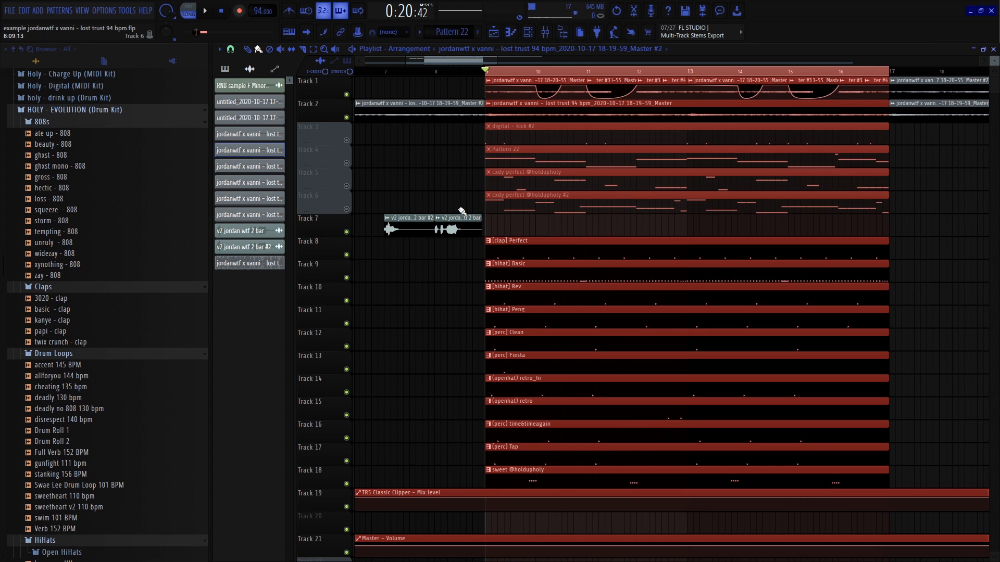
scroll(400, 215, "down", 2)
scroll(437, 221, "up", 1)
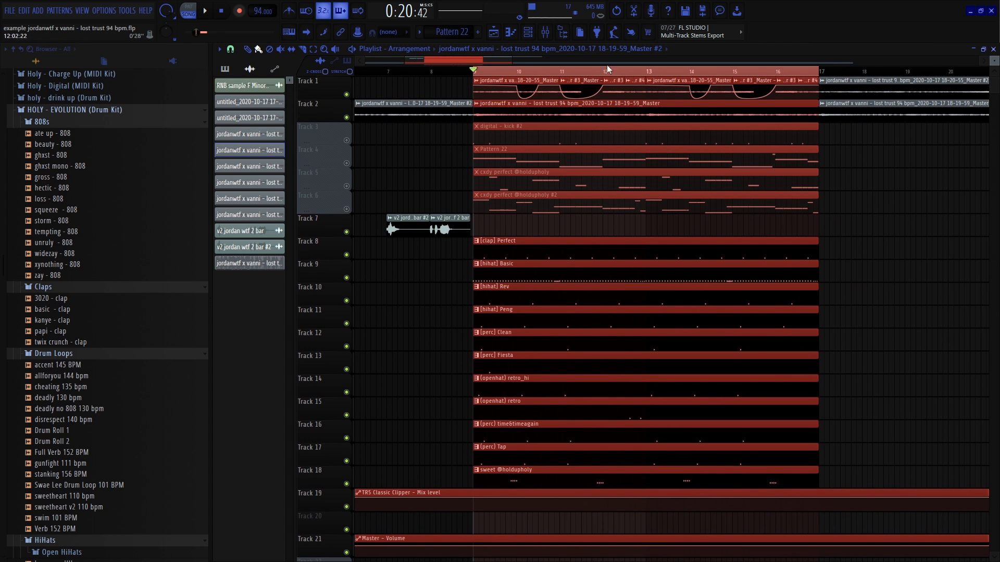
Deselect the clips, unmute the pattern on Track 6, and open the mixer
left_click(550, 32)
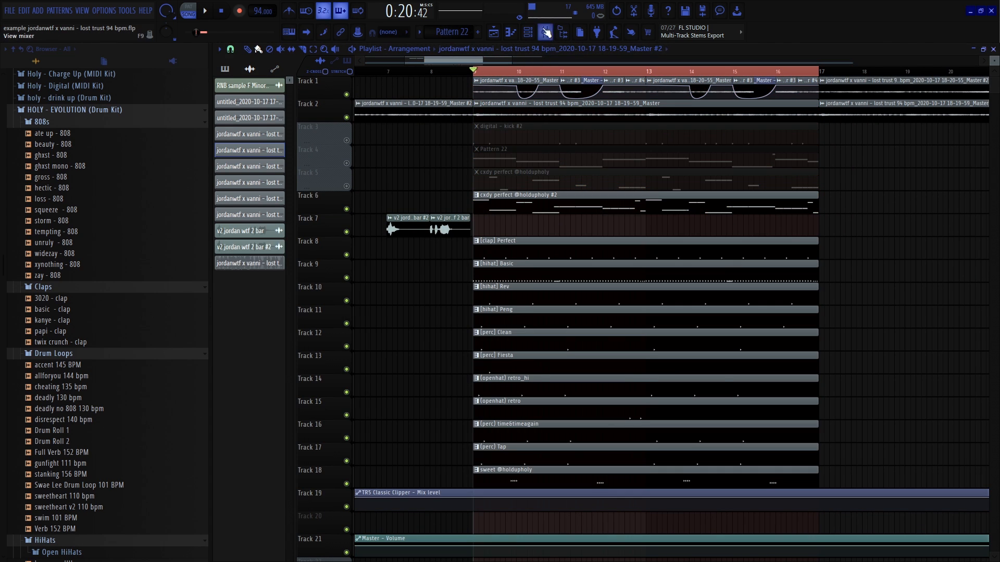
left_click(548, 33)
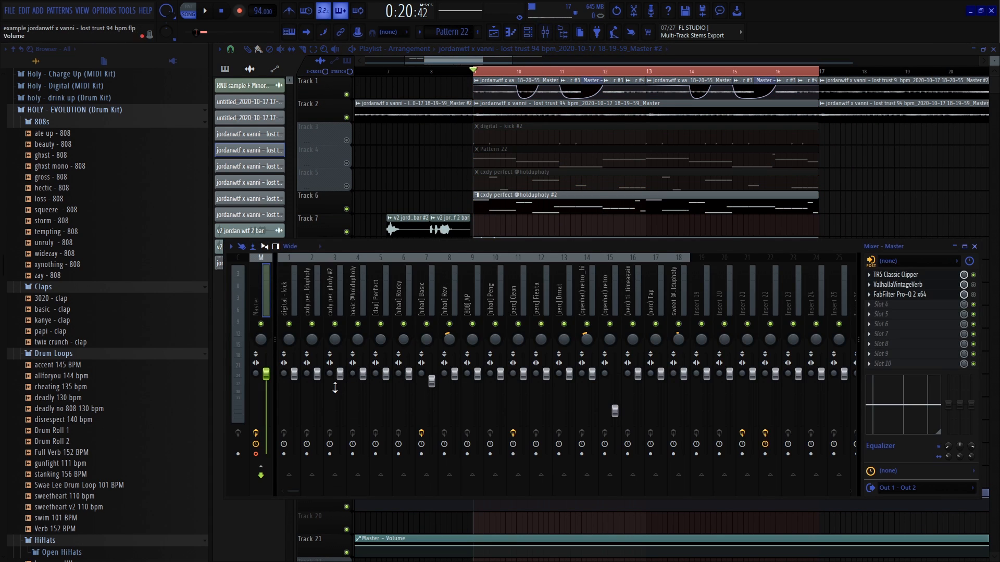
Render bars 9 to 17 to a new audio clip and place it on Track 6 starting at bar 1
key("alt+r")
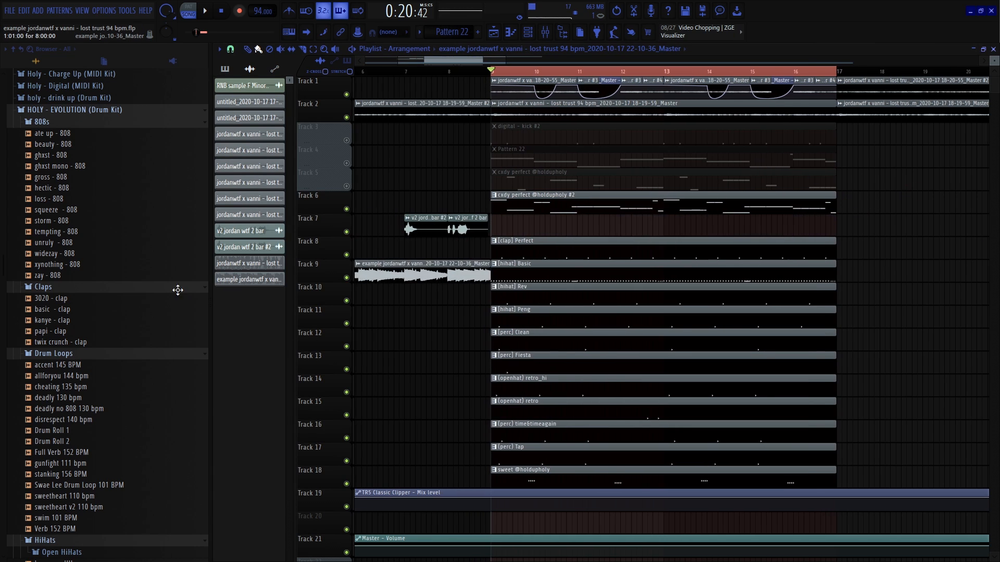
left_click_drag(372, 302, 372, 210)
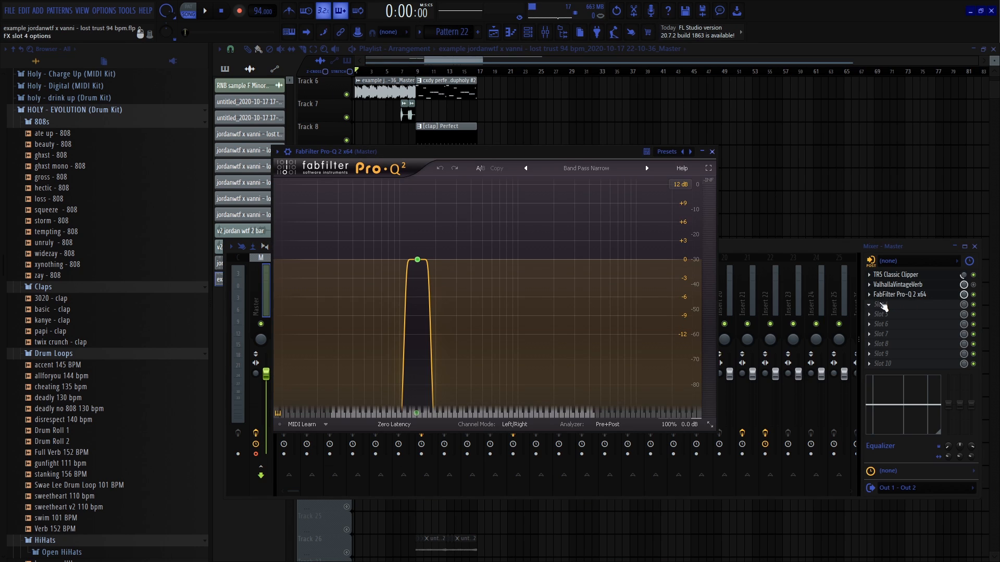
Load the Band Pass Narrow preset in the master's FabFilter Pro-Q 2 and move its band to about 218 Hz
left_click(616, 170)
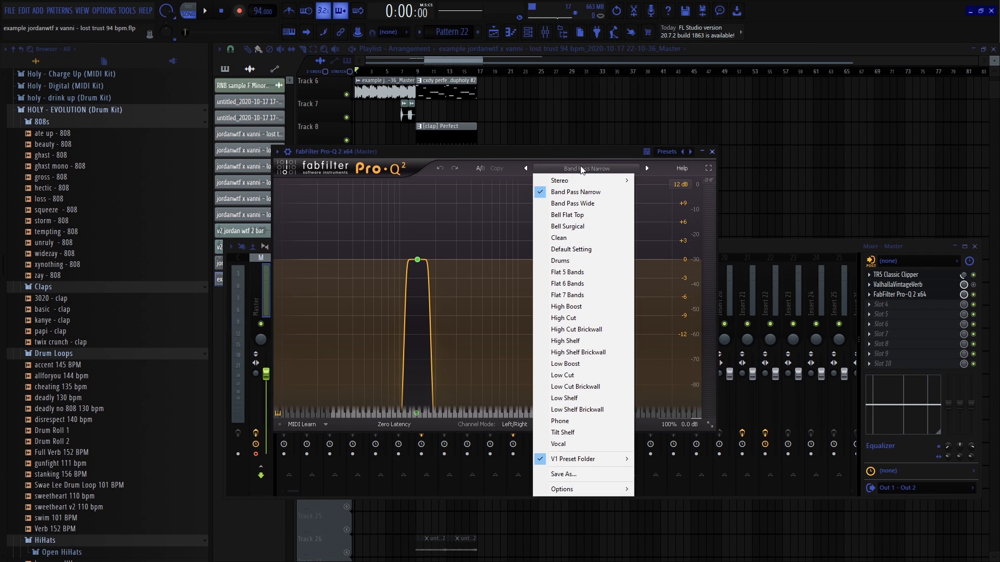
left_click(576, 195)
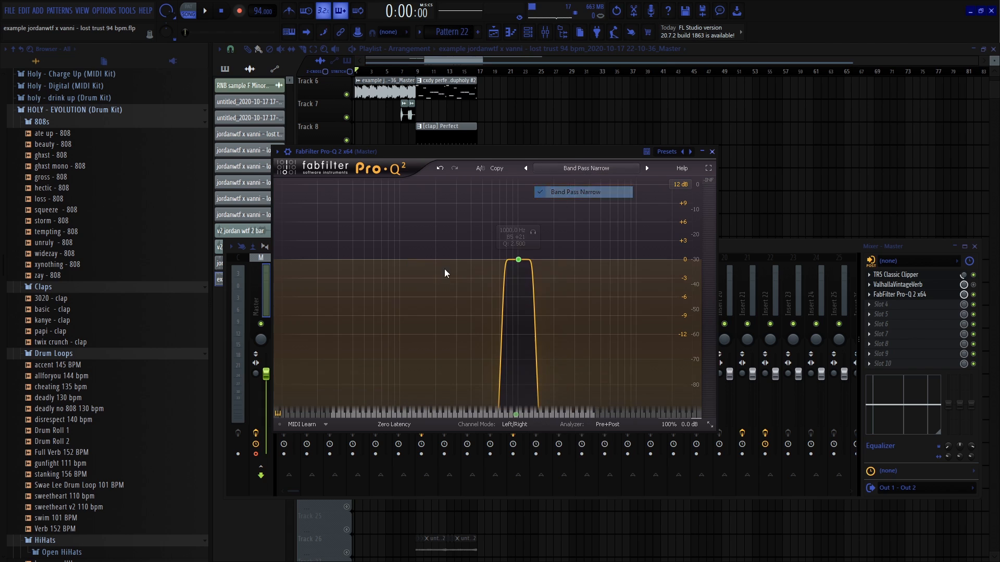
left_click_drag(517, 260, 440, 262)
left_click(585, 169)
left_click(581, 192)
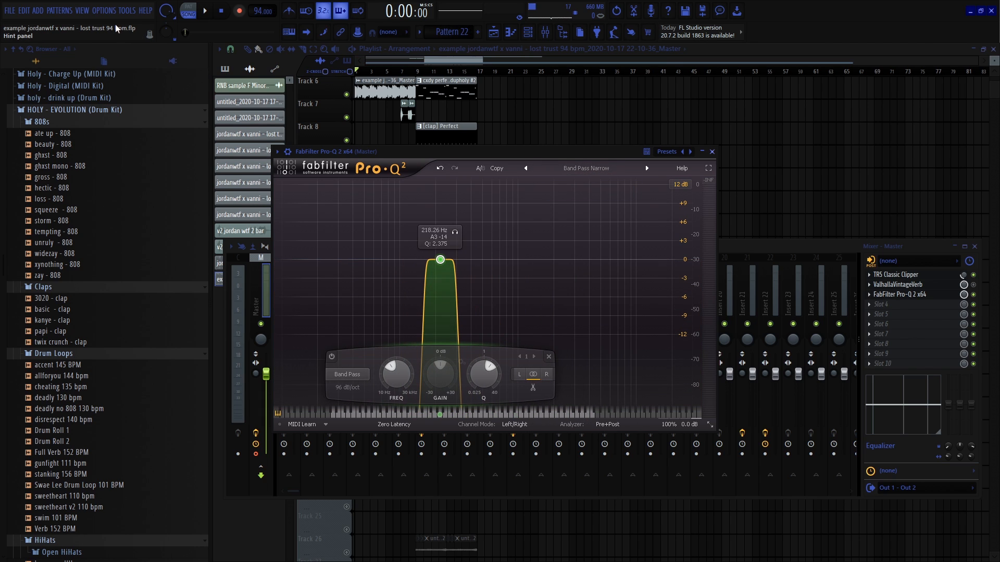
Create an automation clip for the last tweaked parameter, the Band 1 Q of the master's Pro-Q 2
left_click(134, 14)
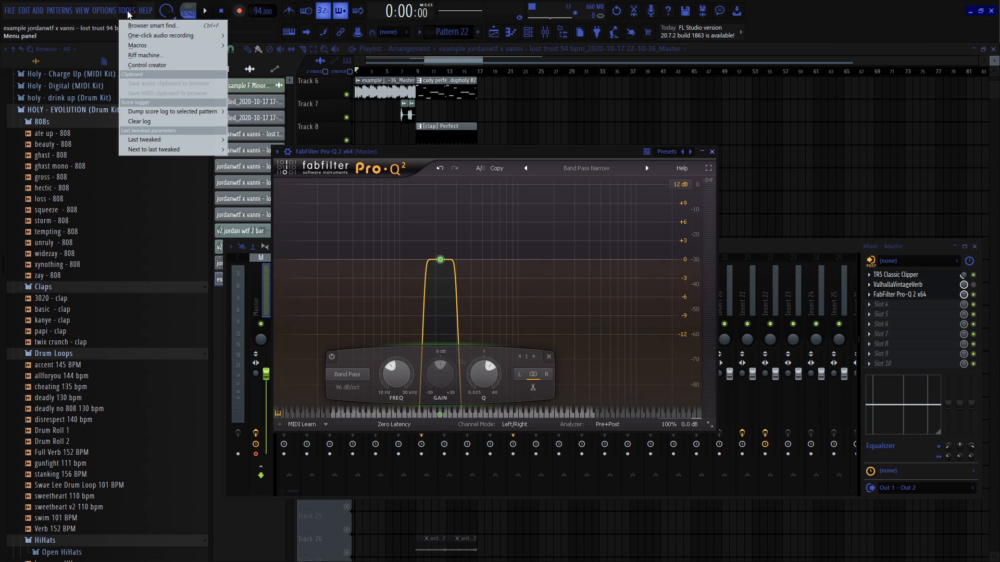
mouse_move(152, 140)
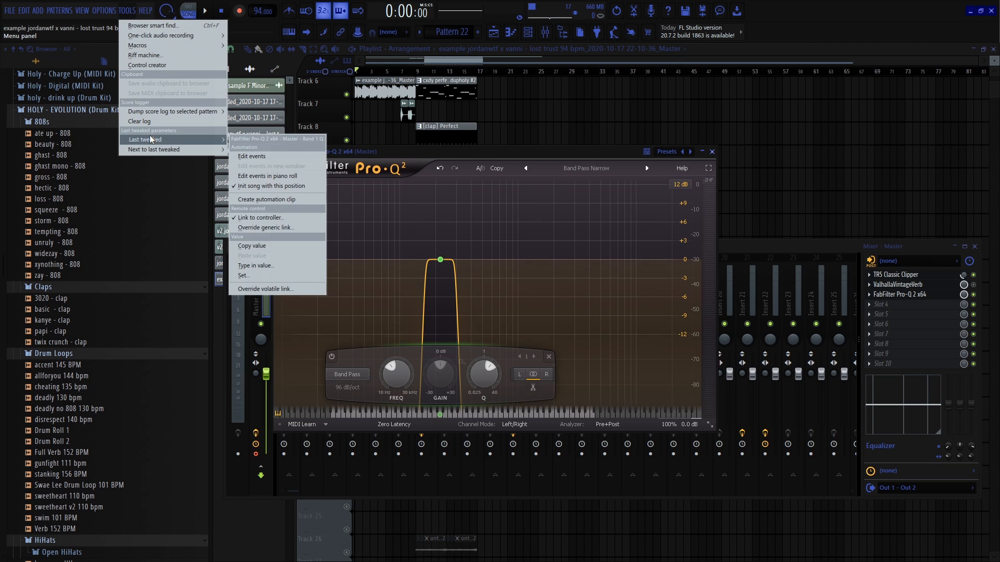
left_click(272, 200)
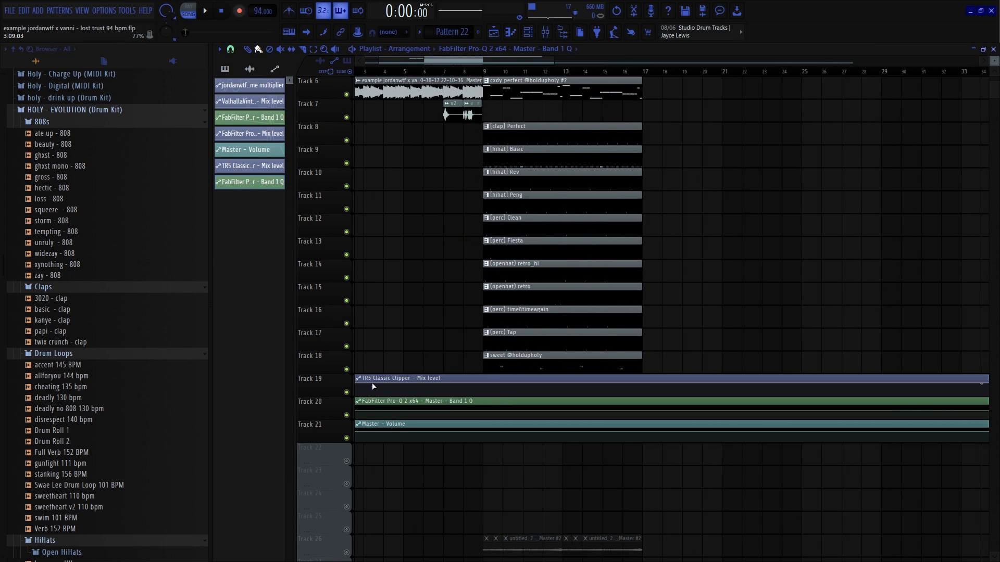
scroll(364, 114, "left", 3)
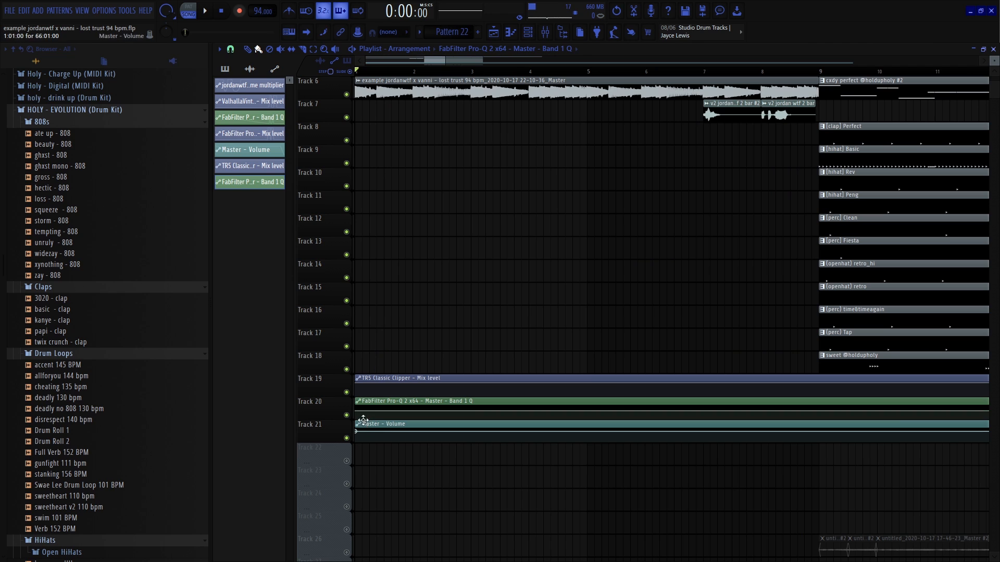
left_click(544, 36)
left_click(544, 36)
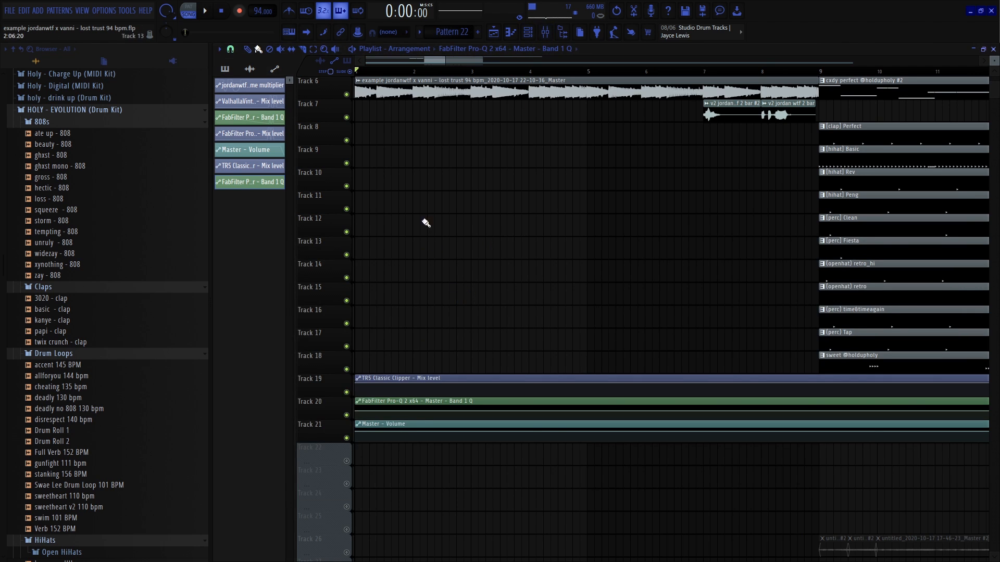
scroll(398, 344, "up", 4)
scroll(393, 343, "down", 4)
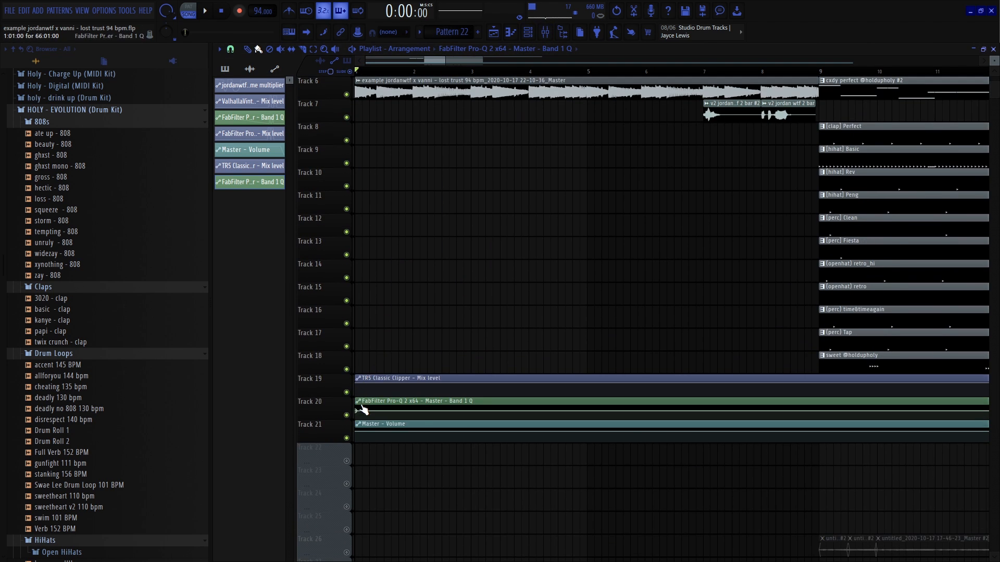
Add a low point around bar 2.6 of the Band 1 Q automation and play the intro with Pro-Q 2 open
key("space")
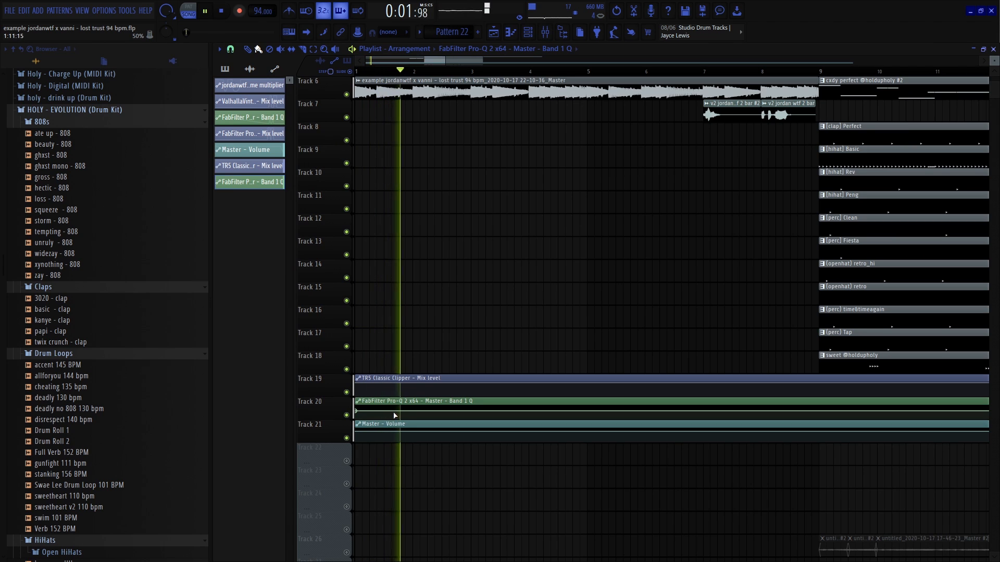
key("space")
left_click_drag(416, 411, 426, 420)
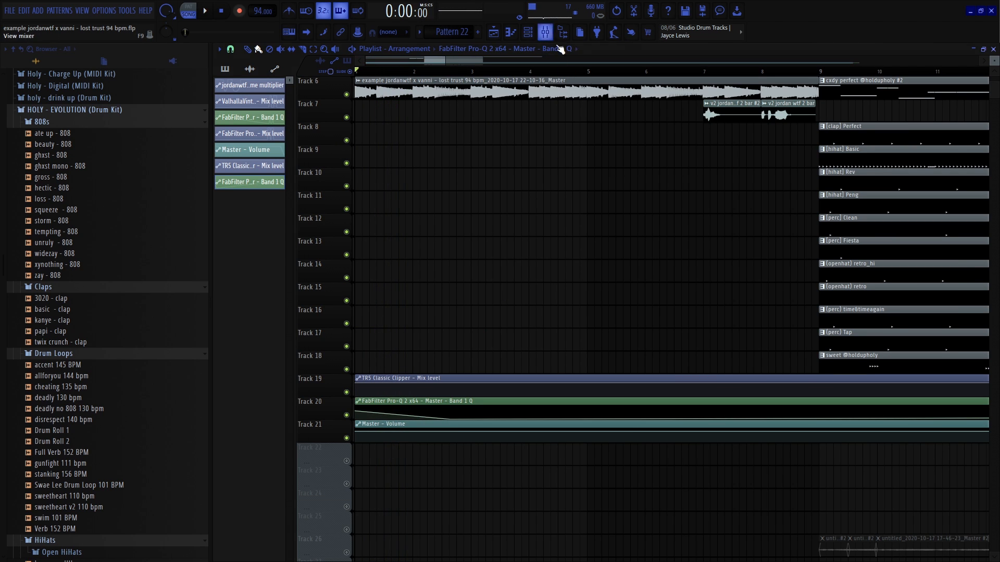
left_click(544, 32)
left_click(917, 295)
key("space")
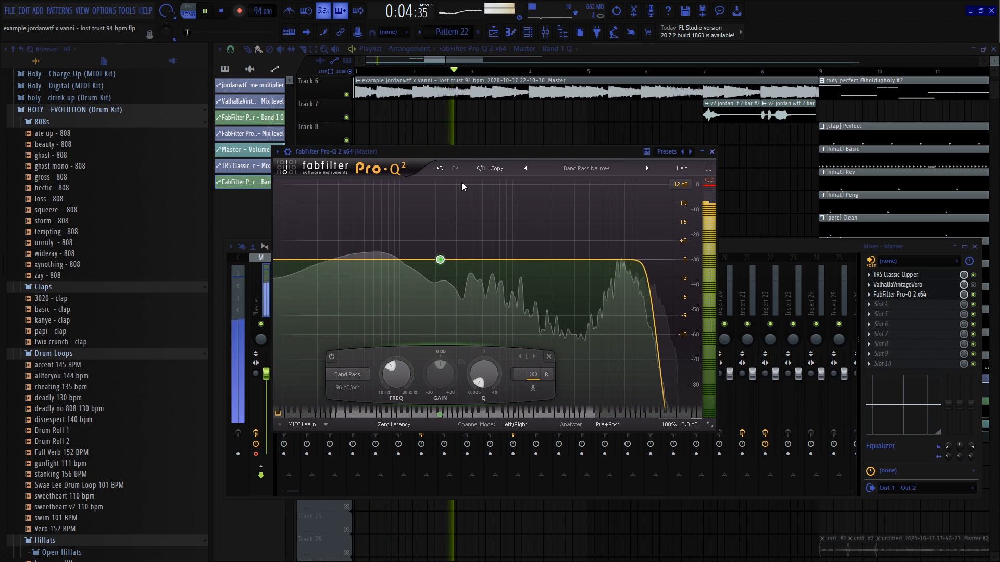
key("space")
Raise the Band 1 Q automation point near bar 2.6 and shift Pro-Q 2's band to a lower frequency
left_click(458, 142)
left_click_drag(451, 418, 451, 410)
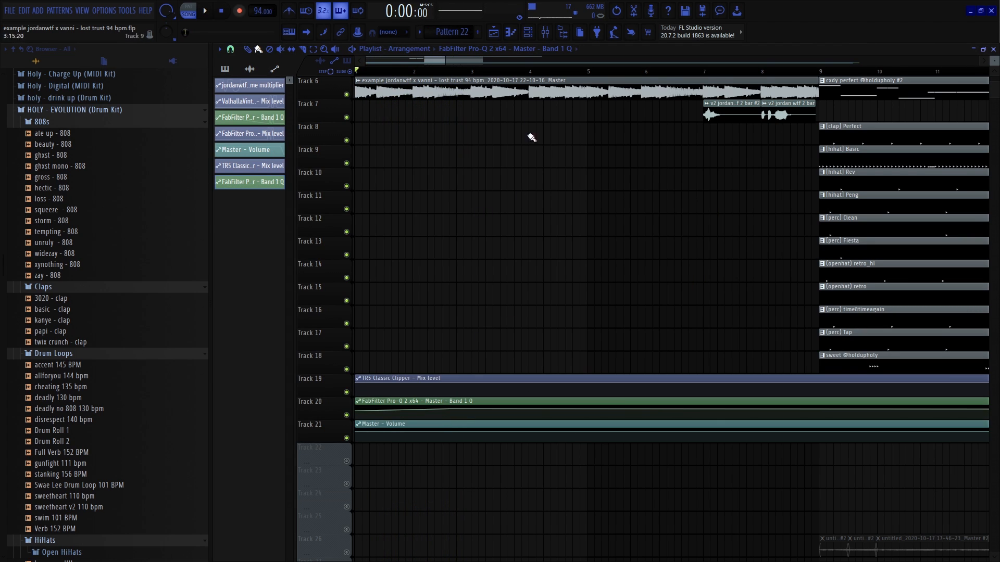
left_click(545, 32)
left_click(897, 295)
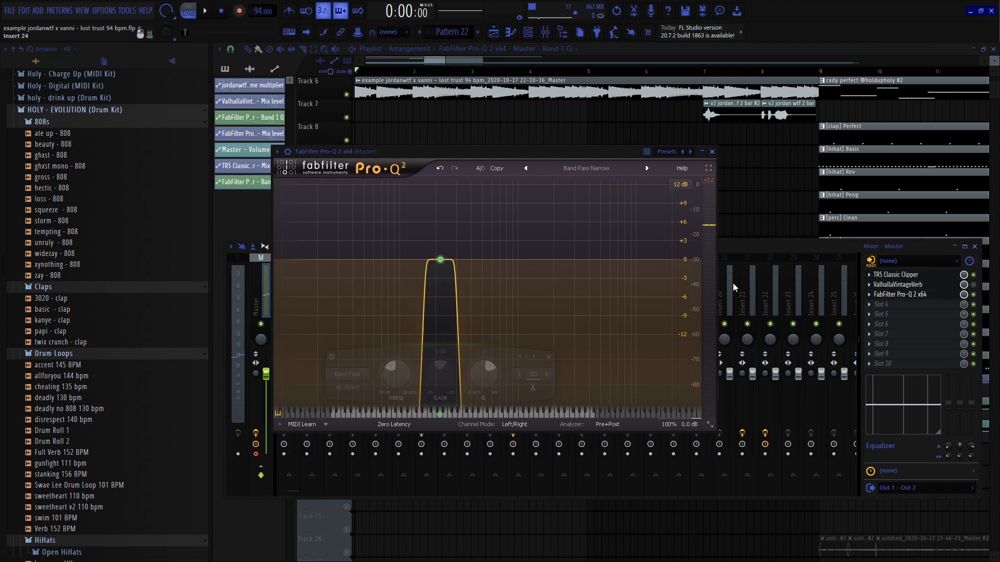
left_click_drag(414, 265, 379, 270)
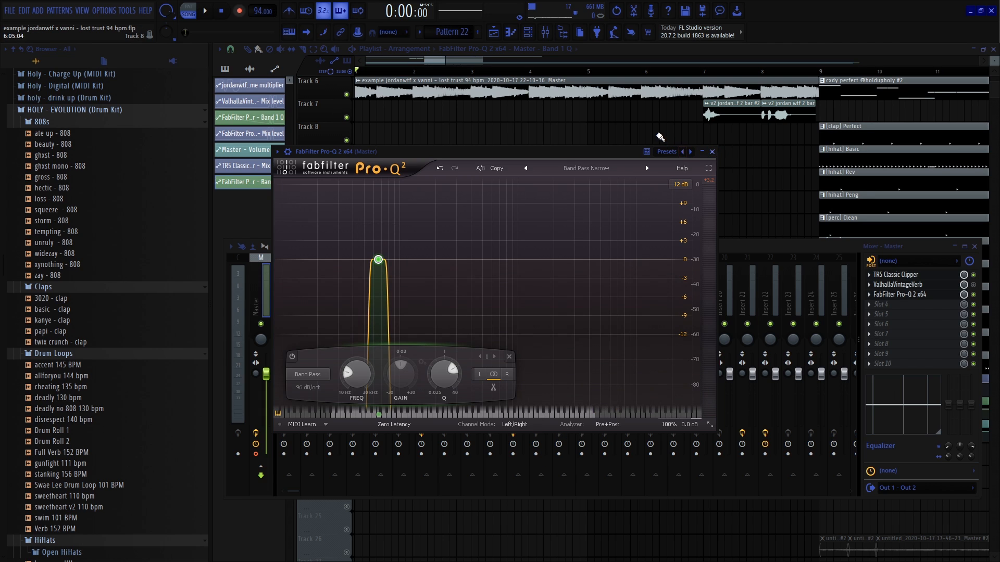
left_click(716, 152)
Mute Track 7, play the intro, and move the Band 1 Q automation point to the lowest value at bar 5
left_click(353, 118)
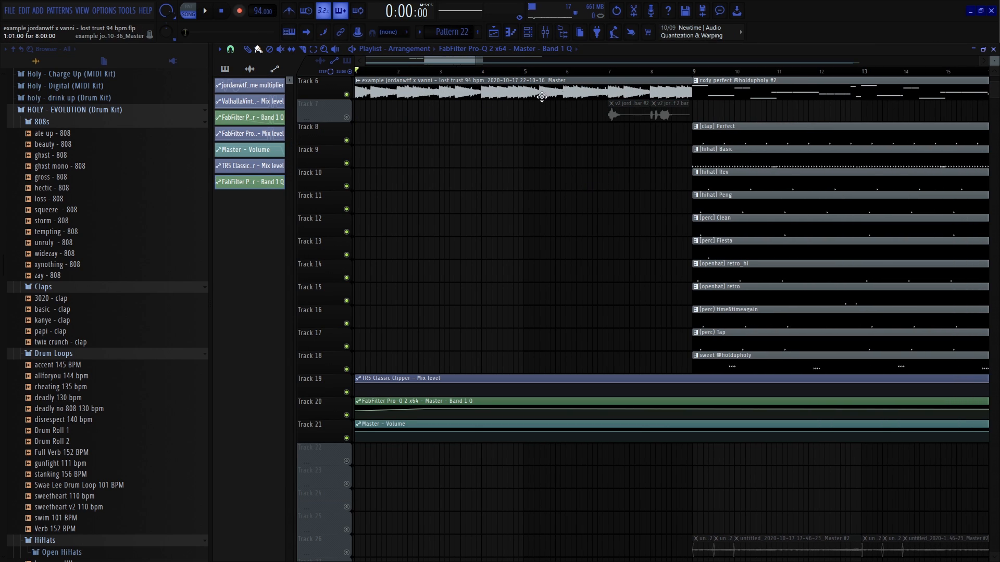
scroll(692, 79, "down", 2)
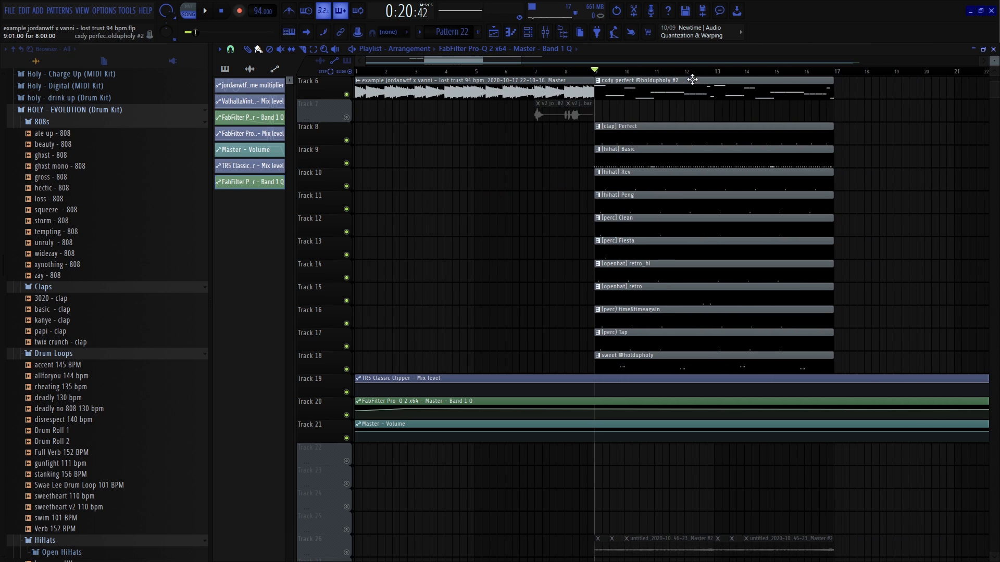
scroll(394, 290, "up", 4)
left_click(391, 72)
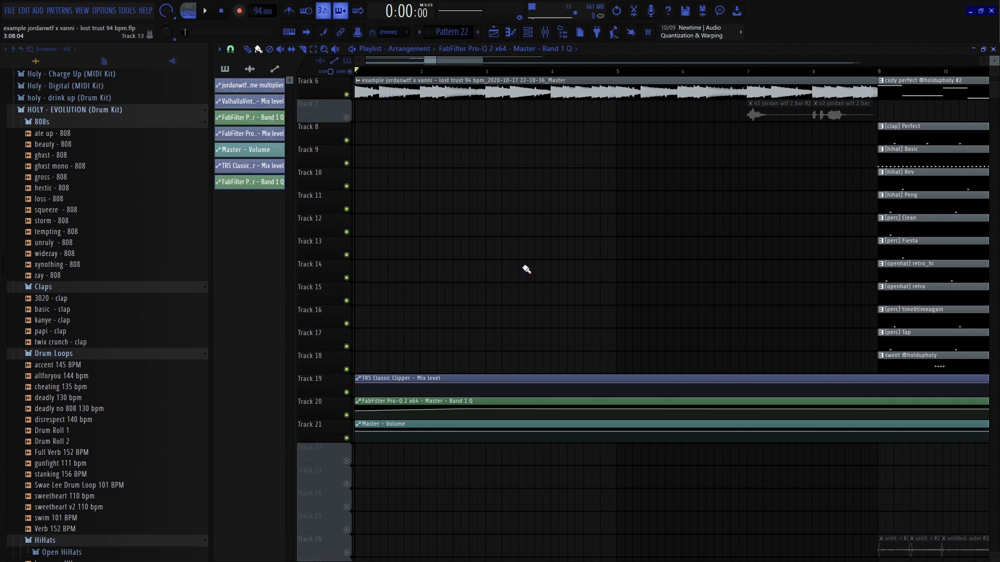
key("space")
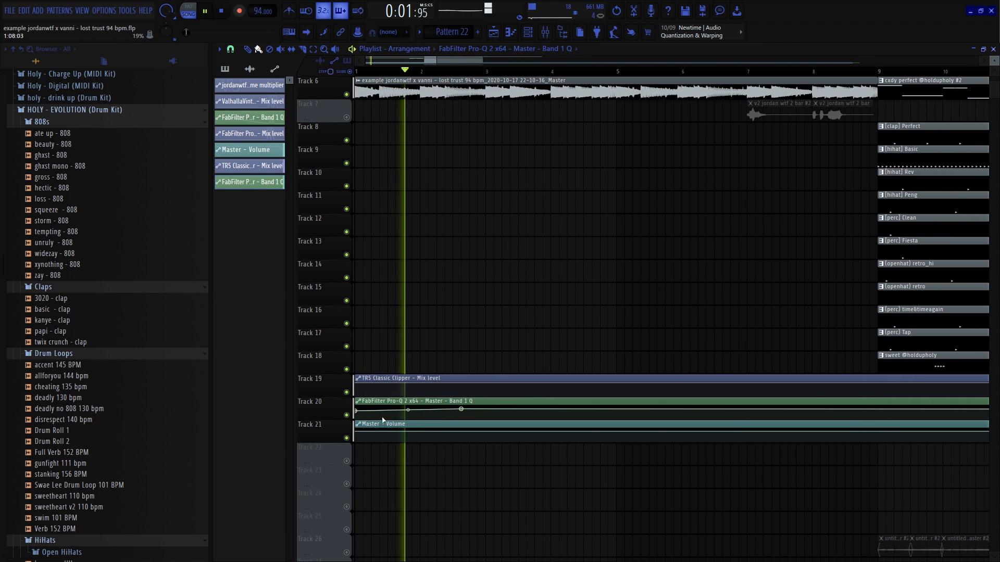
left_click_drag(463, 410, 616, 419)
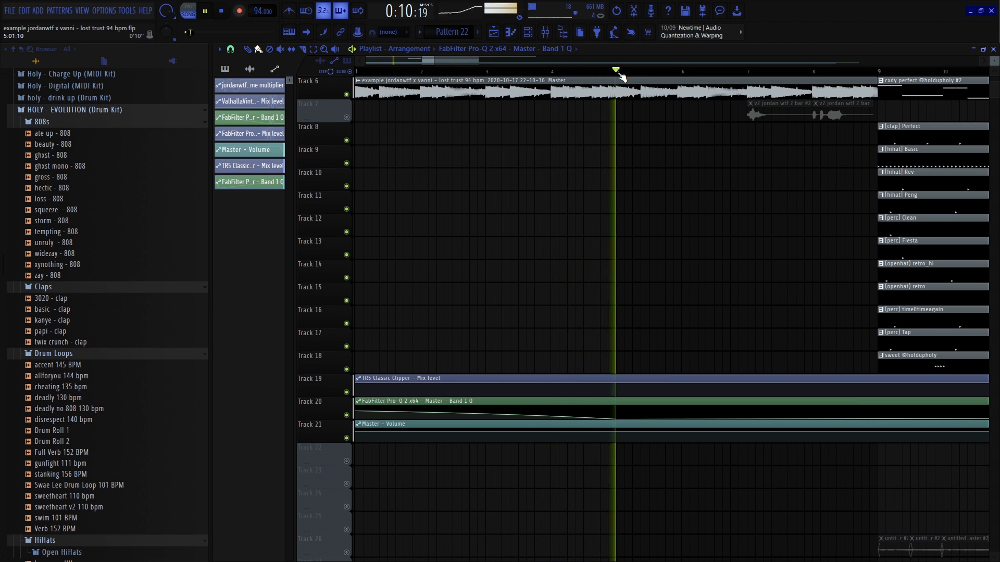
key("space")
left_click_drag(619, 72, 126, 231)
scroll(617, 199, "up", 3)
scroll(566, 104, "down", 4)
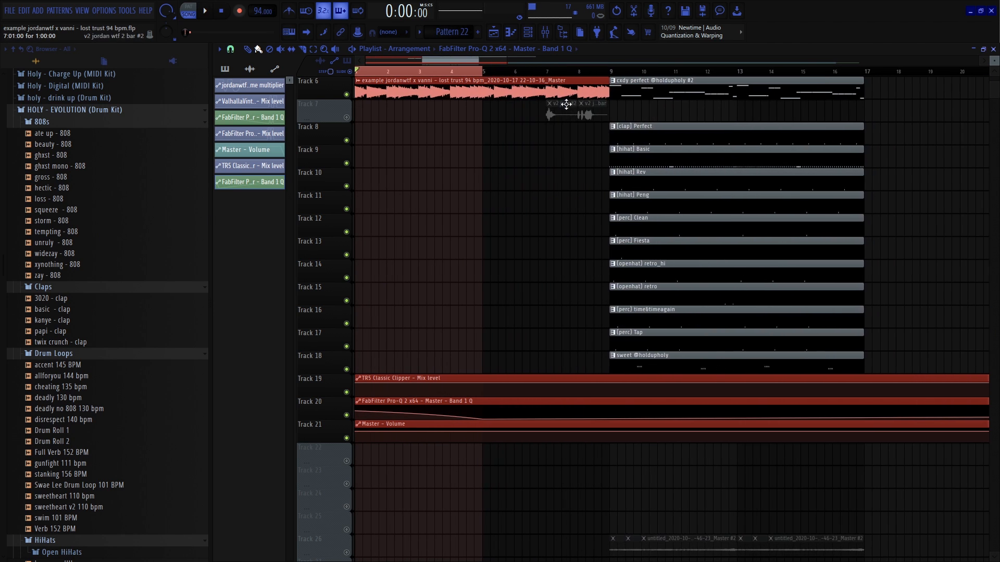
left_click(521, 178, "ctrl")
Delete the muted audio clip on Track 2 that runs up to bar 9
scroll(498, 148, "up", 2)
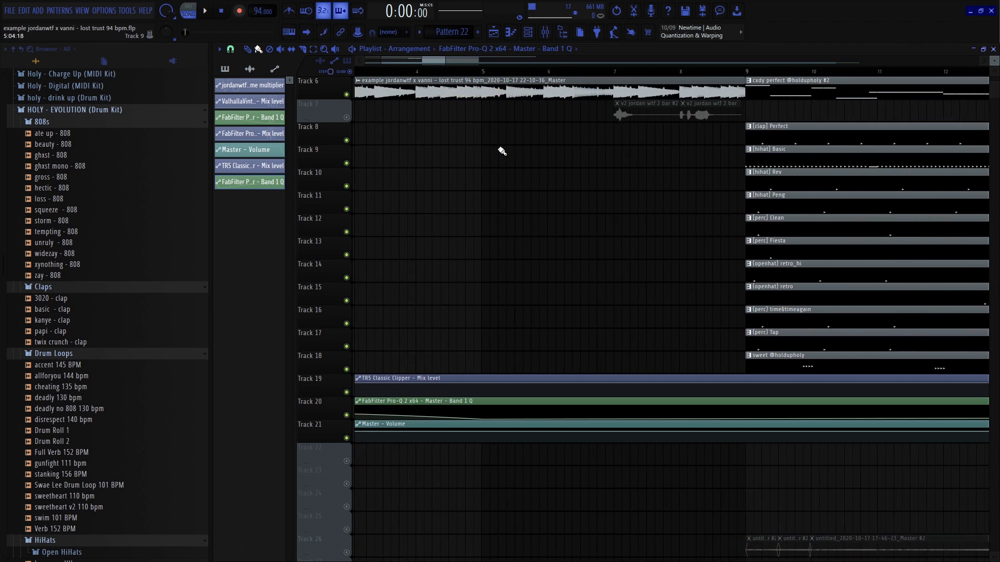
scroll(517, 138, "up", 5)
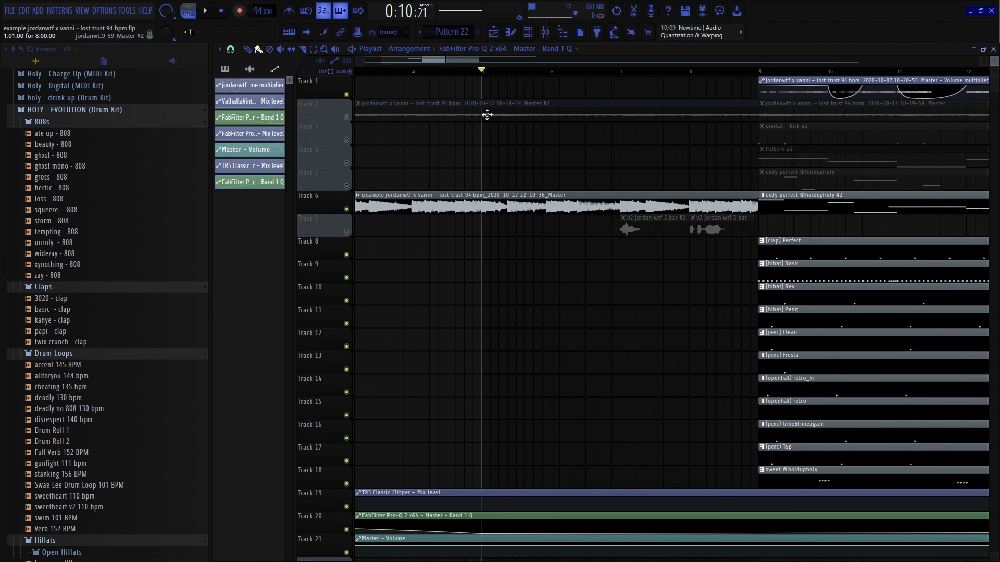
left_click_drag(725, 98, 599, 107)
key("Delete")
scroll(599, 191, "down", 3)
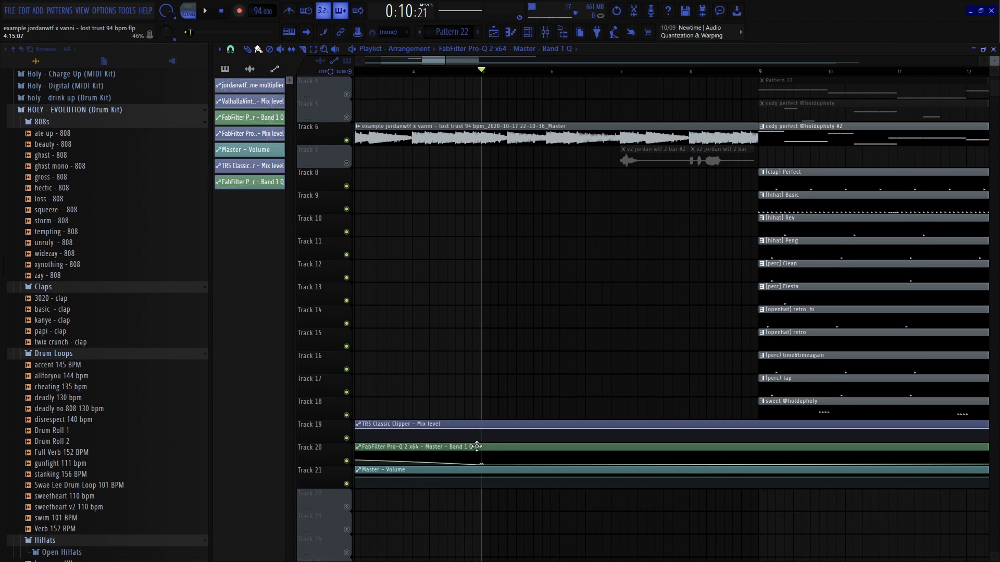
Create an automation clip for Pro-Q 2's mix level on the master and curve it down to zero at bar 5
left_click(545, 32)
right_click(960, 296)
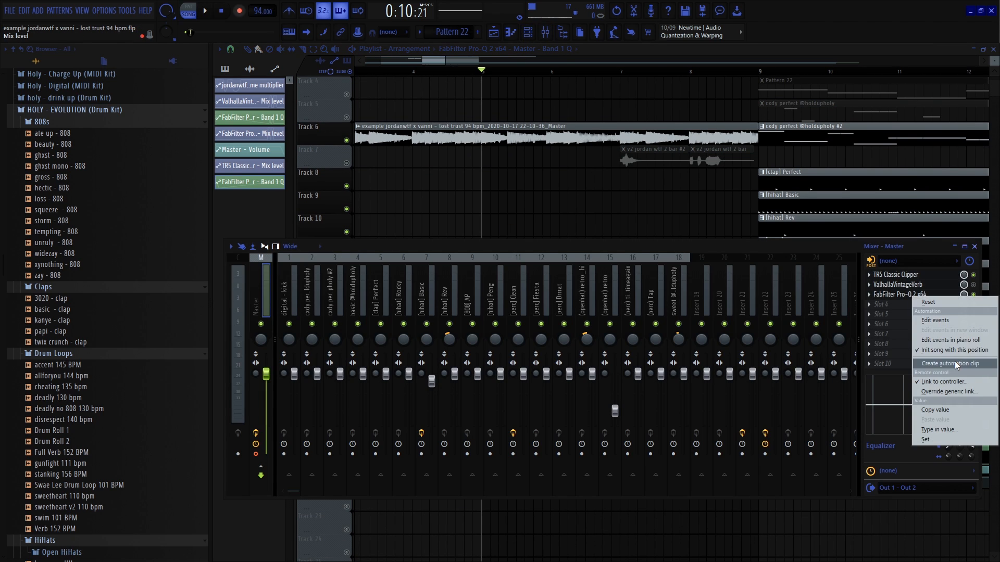
left_click(955, 361)
left_click(348, 392)
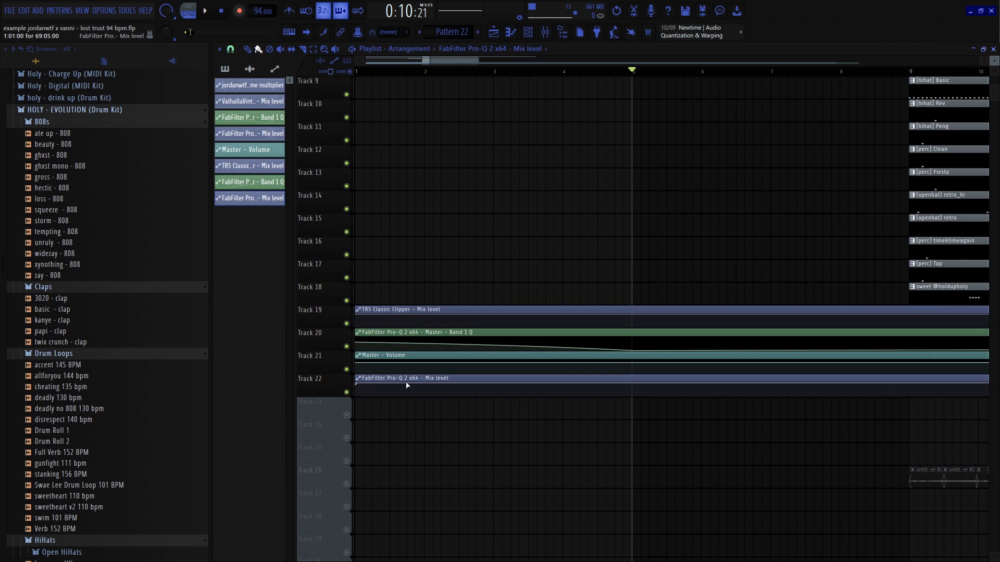
right_click(615, 390)
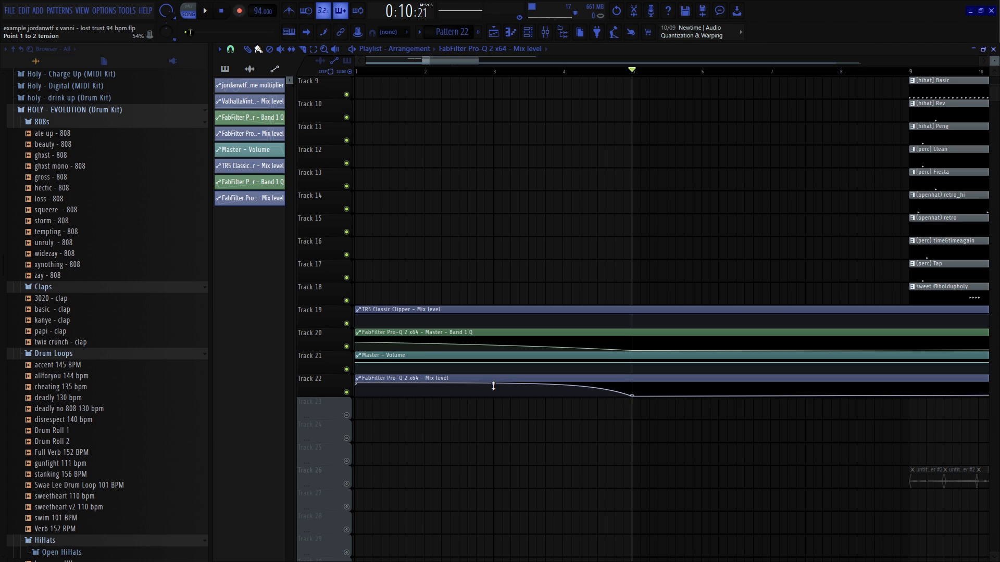
Move the Mix level low point to bar 9 and make the Band 1 Q automation rise past bar 8, dropping by bar 9
key("space")
left_click(513, 72)
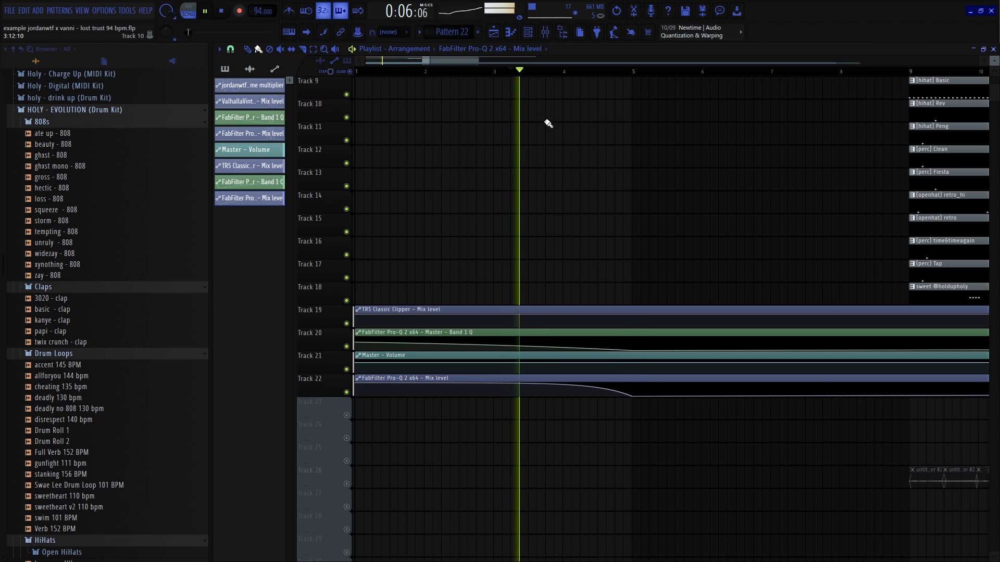
scroll(620, 216, "up", 4)
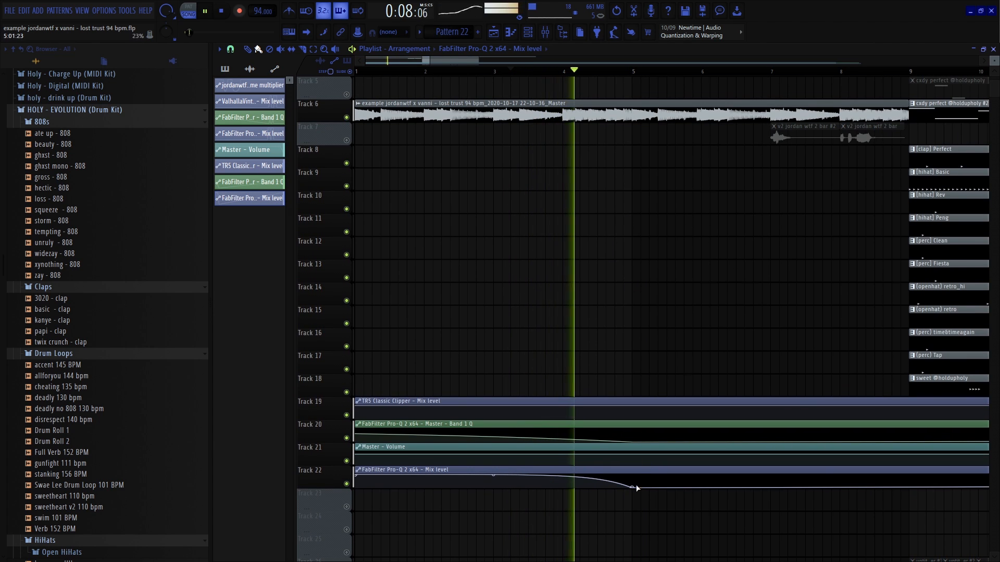
left_click_drag(631, 487, 911, 489)
key("space")
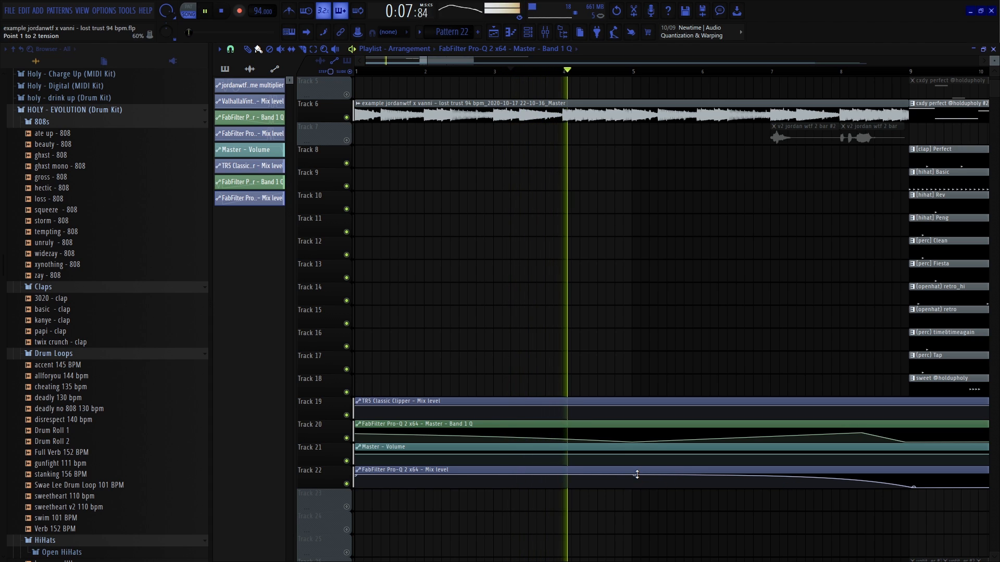
Adjust the tension of the Mix level curve leading into bar 9 and play on through the intro to audition the filter
left_click_drag(637, 475, 635, 474)
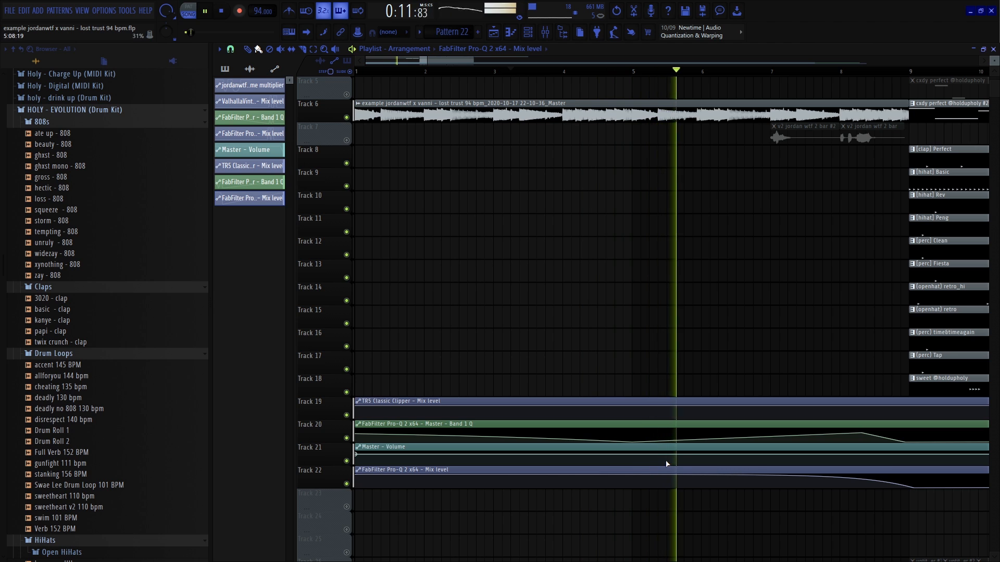
scroll(625, 427, "down", 2)
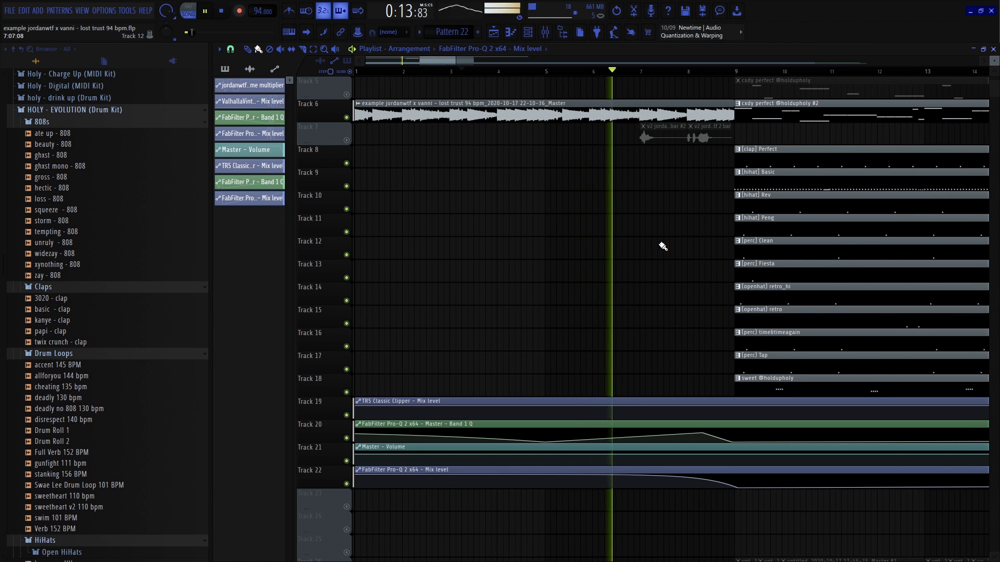
scroll(672, 241, "up", 3)
scroll(681, 292, "down", 4)
scroll(739, 473, "up", 3)
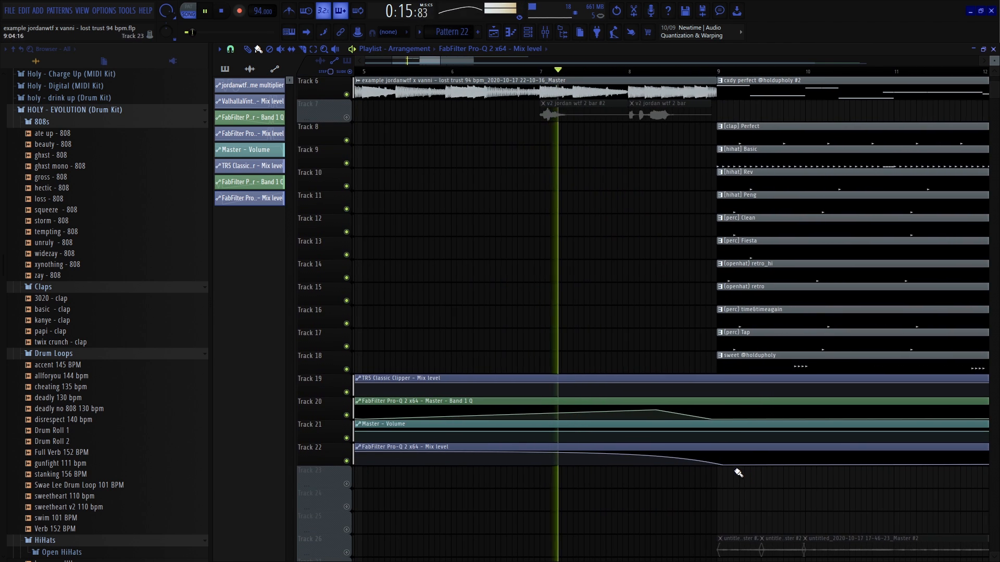
Reshape the Mix level curve on Track 22 so it stays high and drops steeply just before bar 9
scroll(634, 297, "down", 1)
scroll(659, 313, "up", 2)
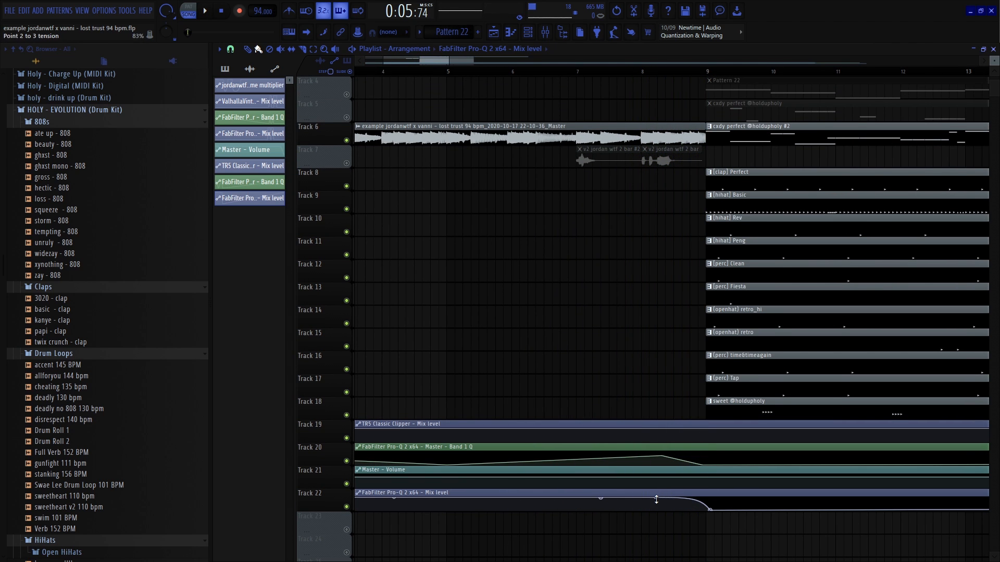
scroll(677, 506, "up", 3)
left_click_drag(657, 500, 633, 504)
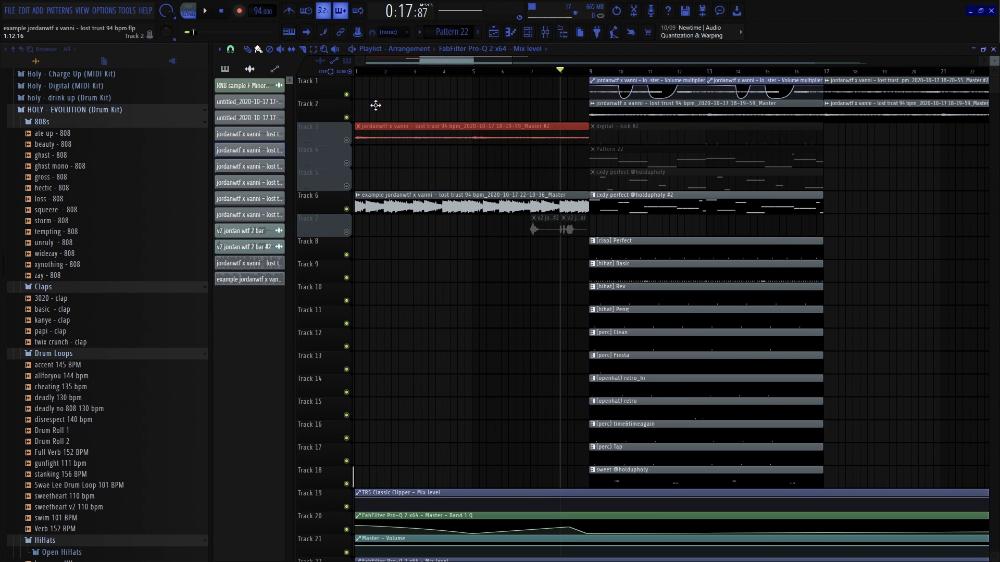
Move the muted intro audio clip from Track 3 up to Track 2 and delete the rendered example clip on Track 6
left_click_drag(376, 105, 376, 109)
right_click(371, 203)
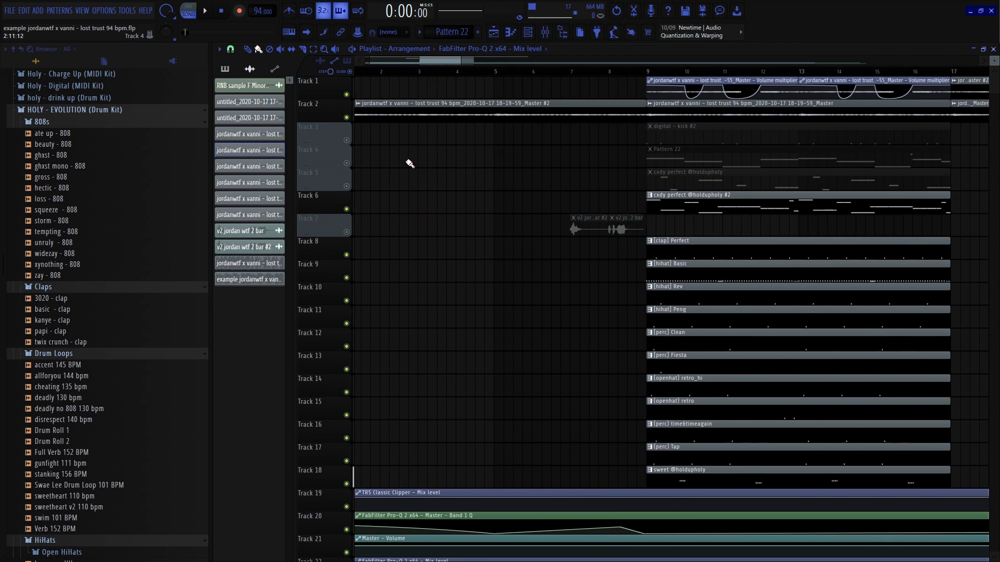
Select the intro clip on Track 2 and check its sample settings and time-stretching options
double_click(500, 112)
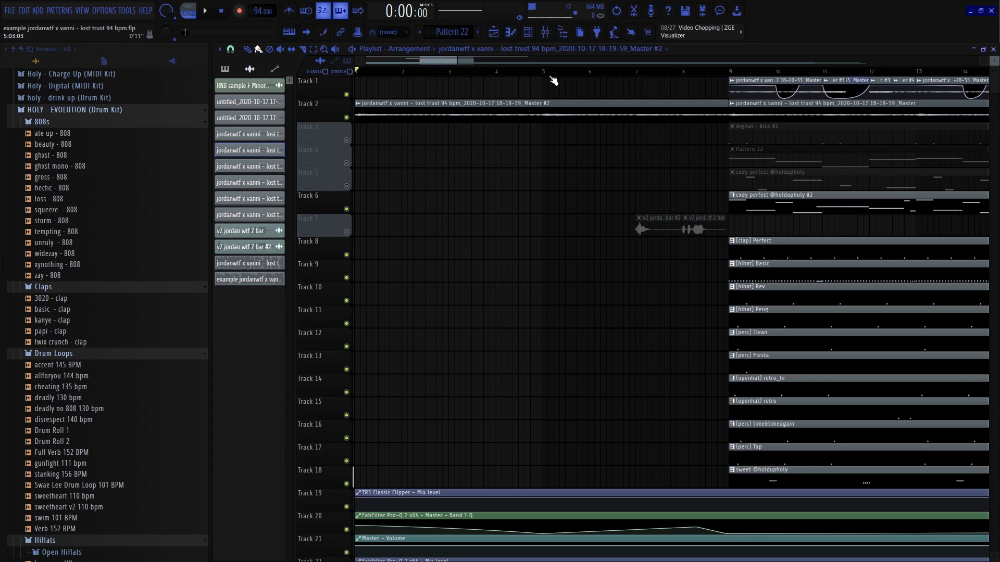
double_click(631, 103)
left_click(657, 110, "ctrl")
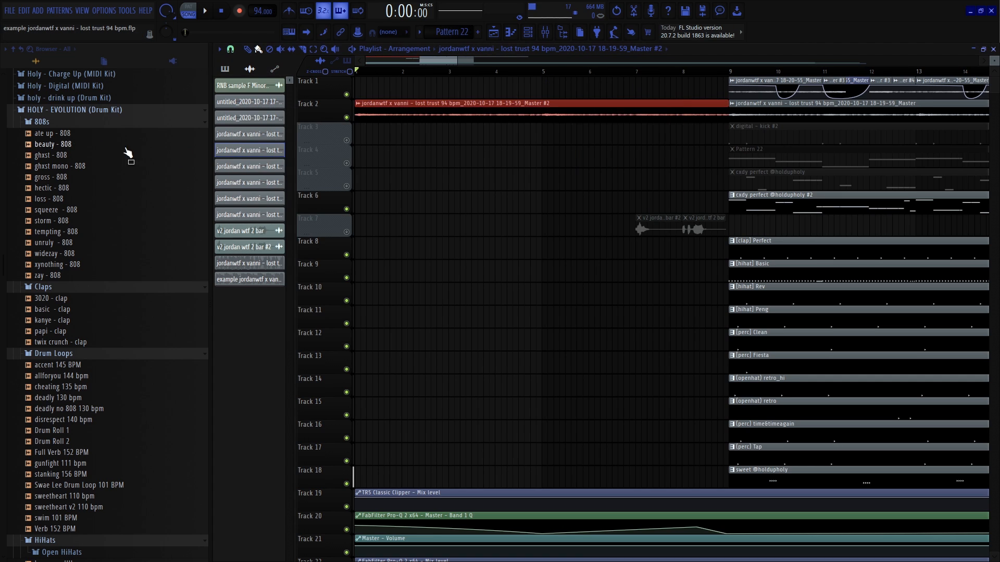
double_click(538, 108)
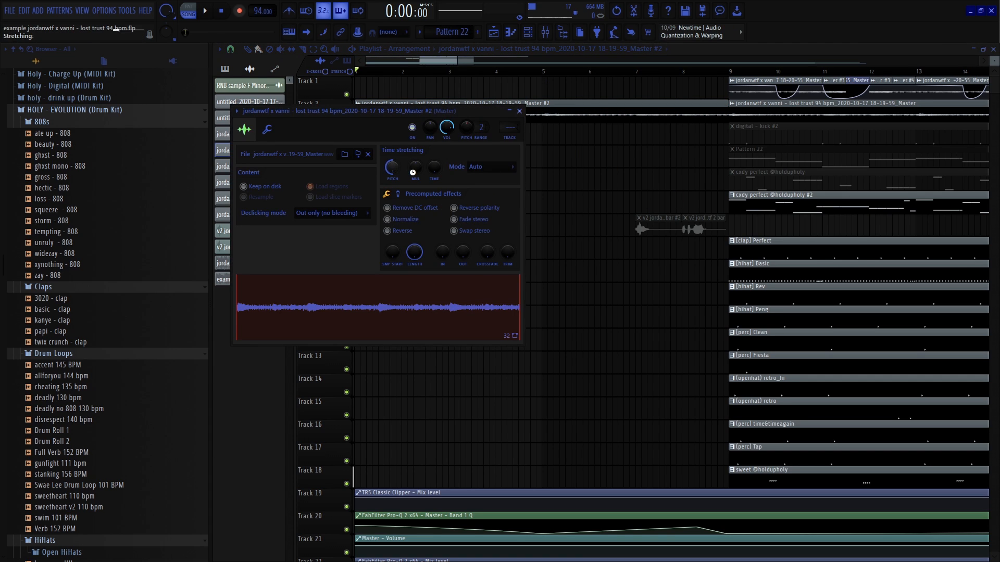
key("Escape")
Check the master effects chain, remove the Band 1 Q automation clip from Track 20, and play the intro from bar 1
scroll(446, 360, "down", 5)
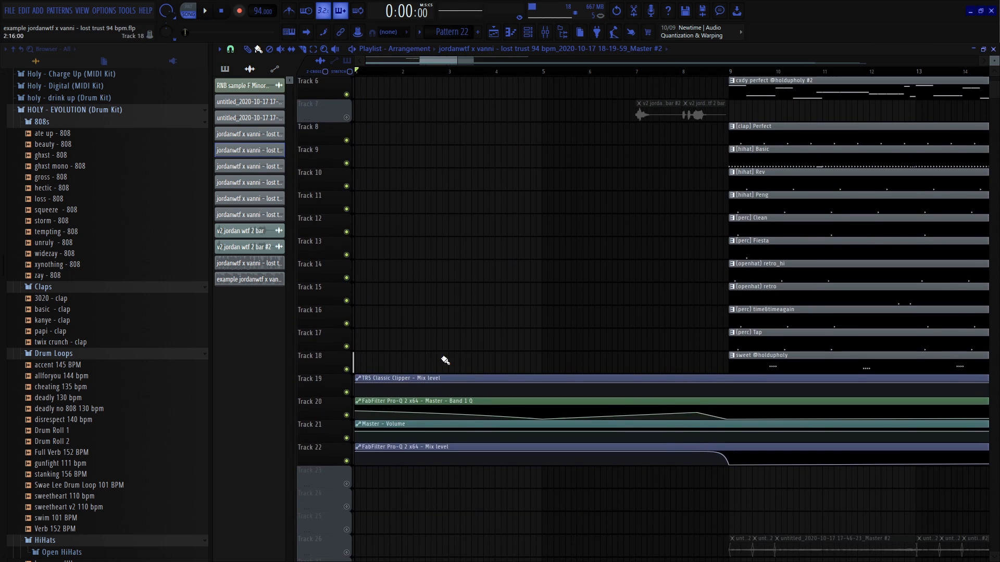
left_click(545, 32)
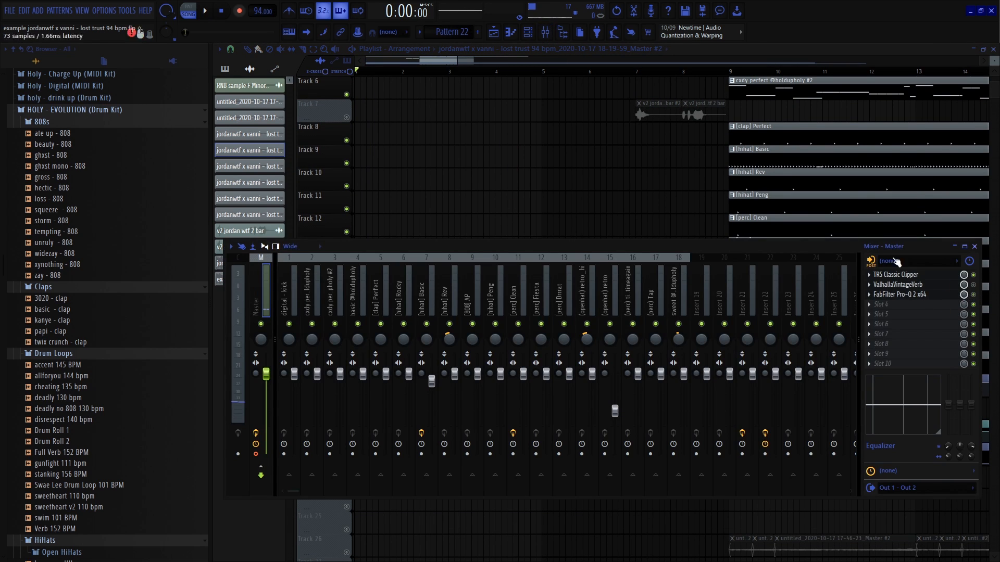
key("F9")
key("space")
scroll(473, 187, "up", 5)
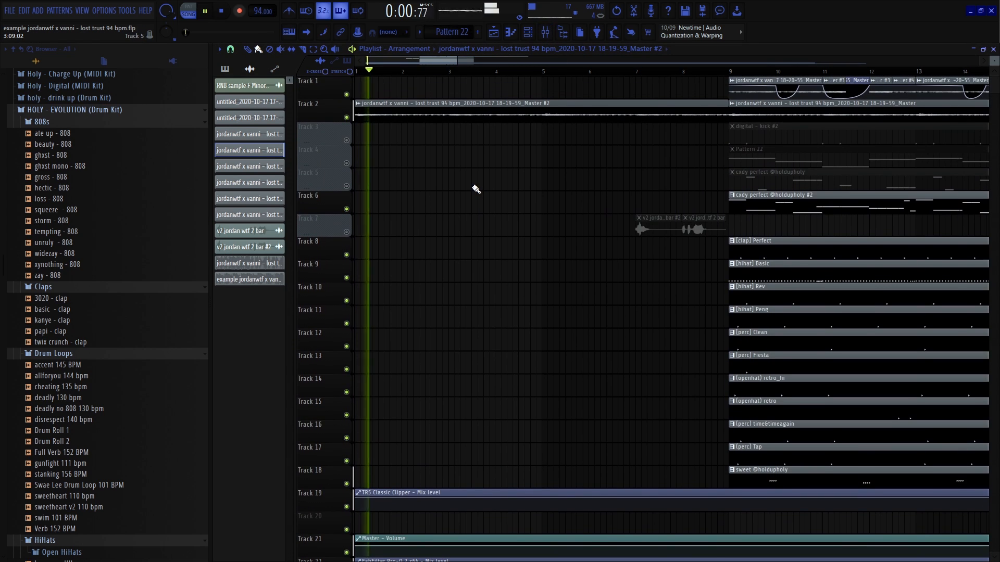
double_click(500, 115)
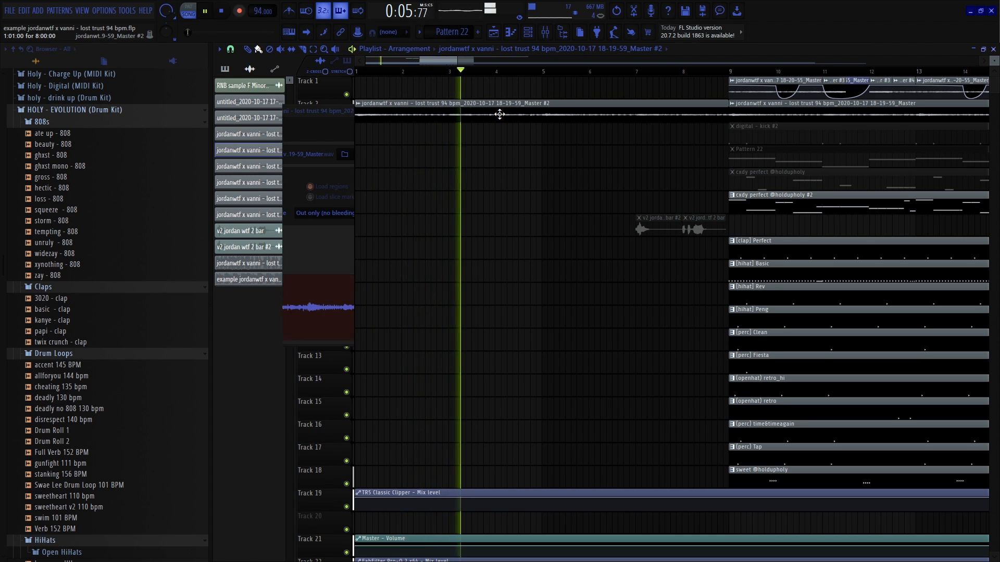
key("space")
left_click(402, 172)
left_click(520, 111)
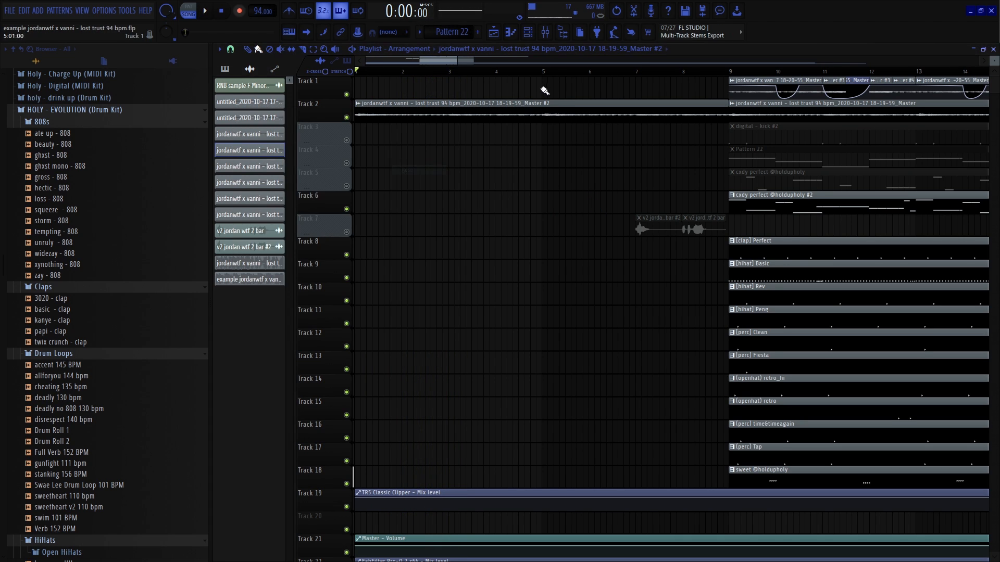
Select the Track 2 intro clip, audition the intro from around bar 5, and unmute the vocal clips on Track 7
left_click_drag(607, 87, 354, 164)
scroll(536, 68, "up", 3)
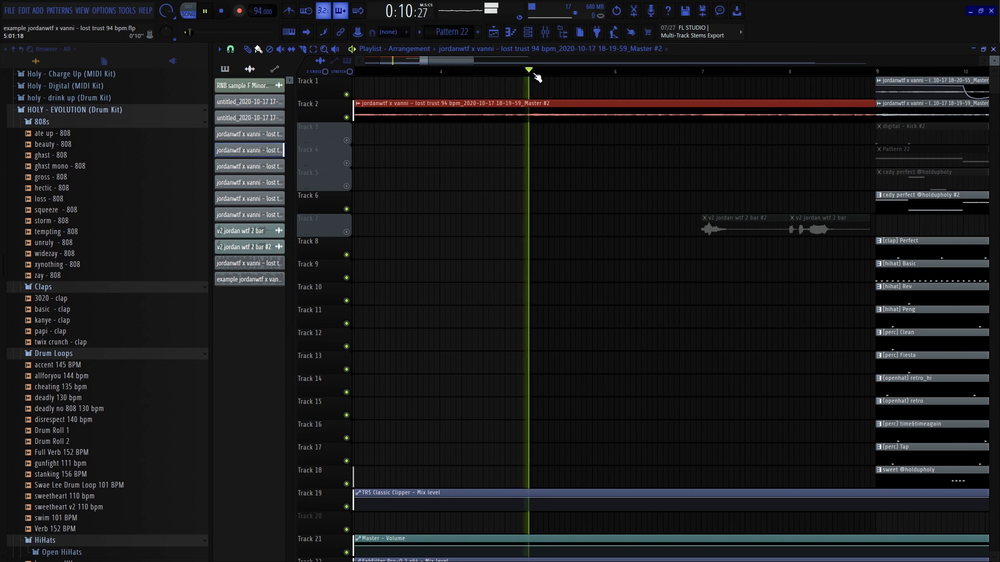
scroll(538, 76, "down", 4)
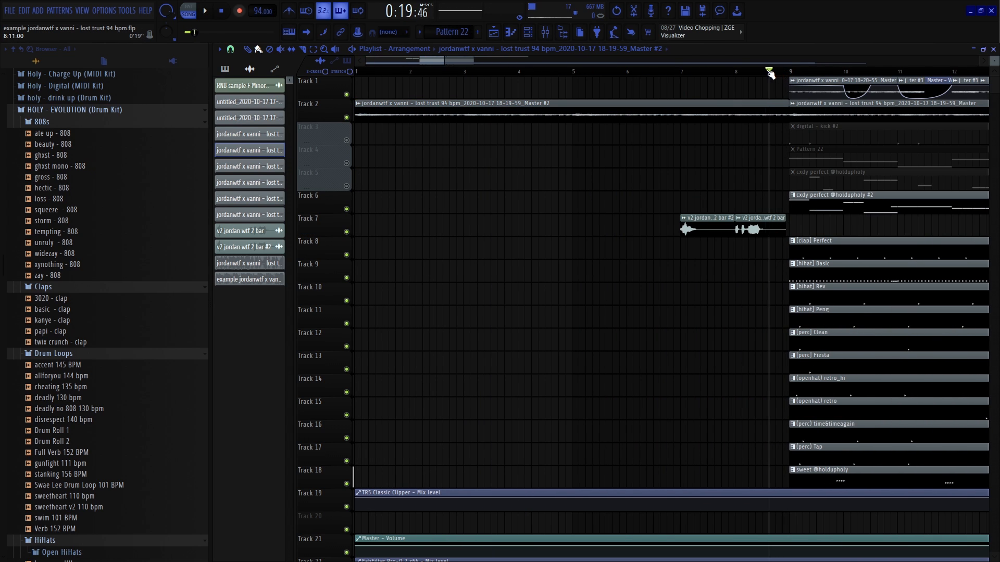
scroll(775, 88, "up", 5)
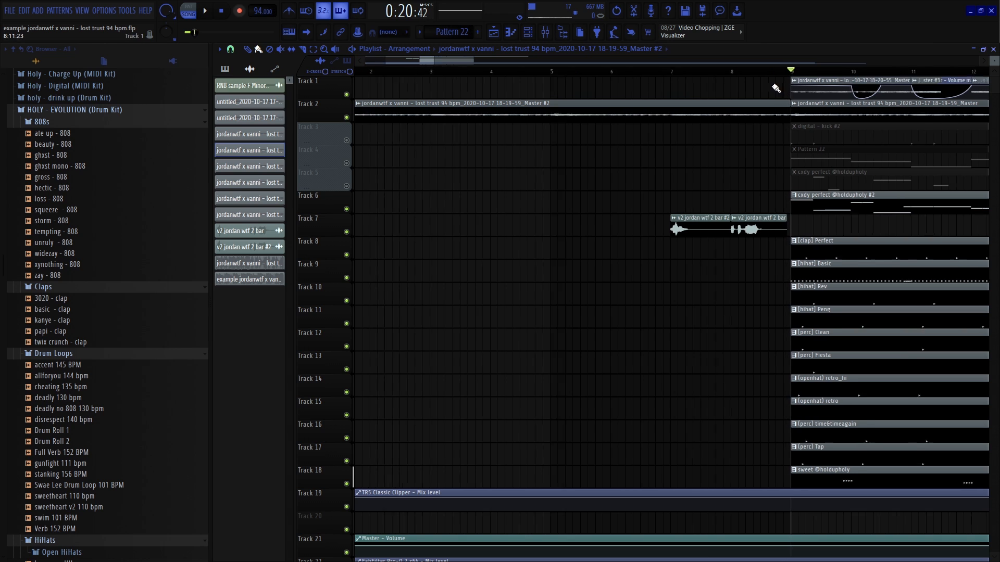
scroll(712, 137, "down", 6)
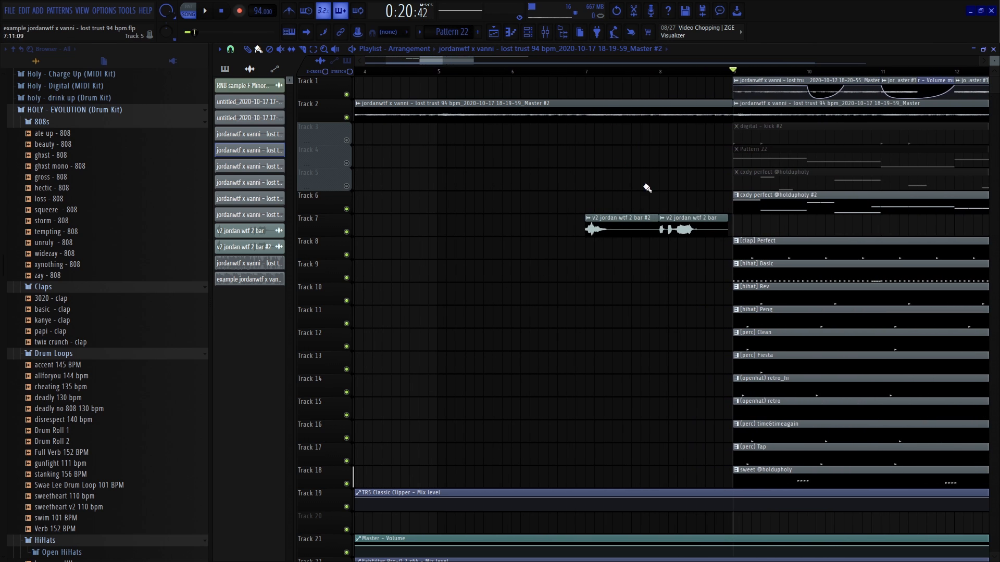
Select the two vocal clips on Track 7 and place the playhead at their start on bar 7
left_click_drag(648, 190, 580, 241)
scroll(603, 74, "up", 3)
scroll(592, 258, "down", 4)
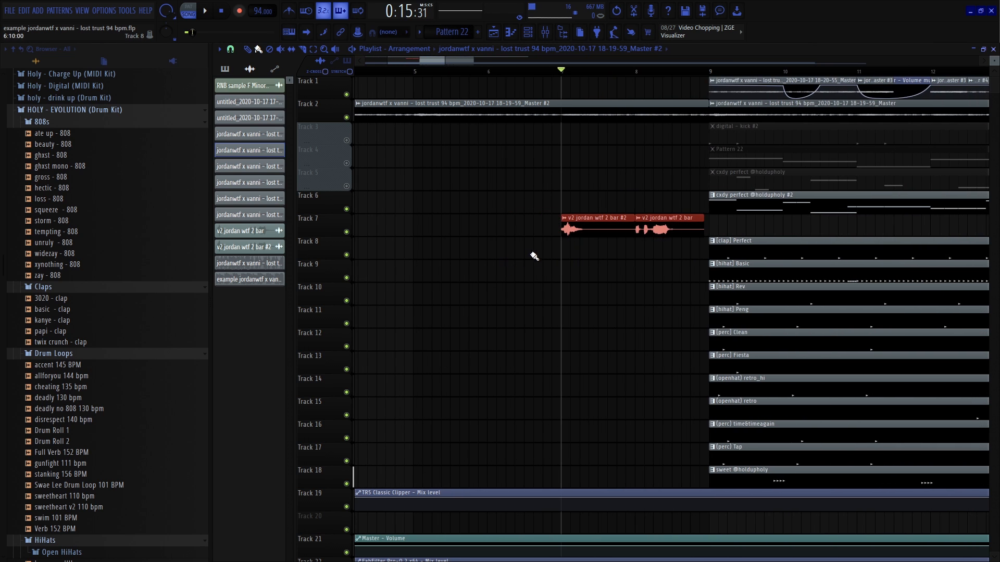
scroll(598, 229, "up", 4)
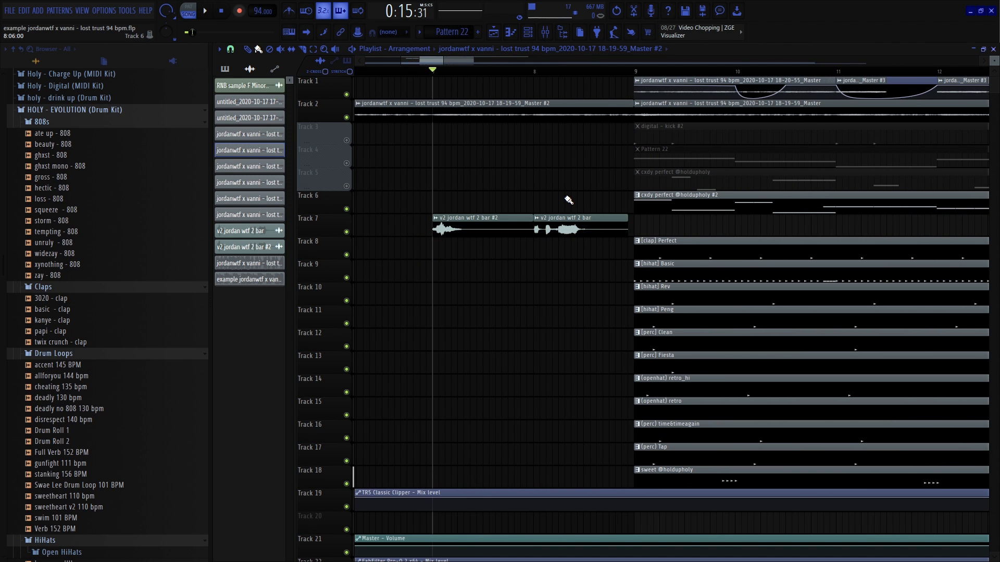
scroll(568, 200, "down", 5)
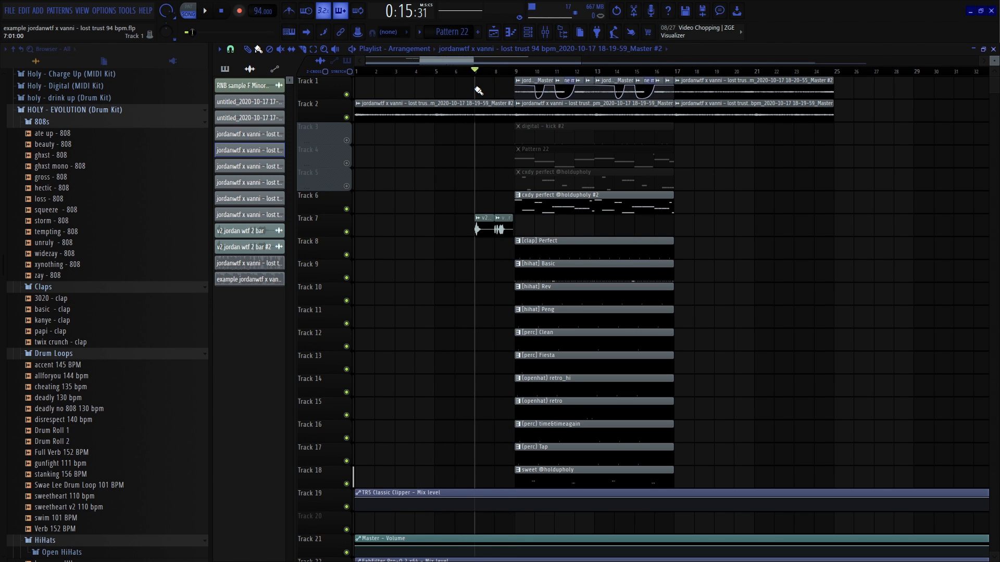
Highlight bars 1 through 8 on the timeline as the intro section, then clear the selection
scroll(479, 90, "right", 1)
left_click(475, 74)
left_click_drag(476, 75, 203, 147)
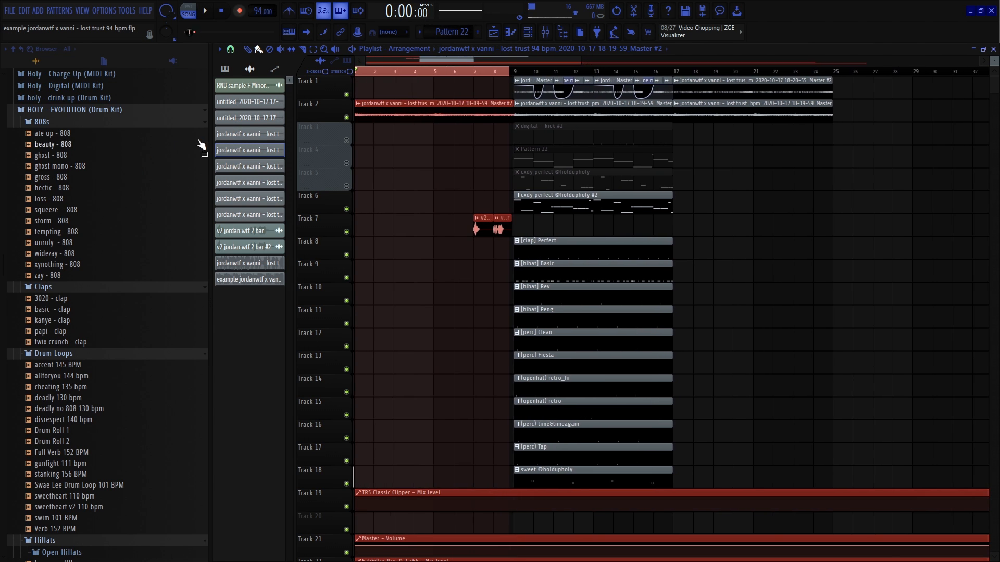
scroll(500, 78, "up", 5)
left_click_drag(577, 75, 559, 82)
scroll(578, 78, "down", 3)
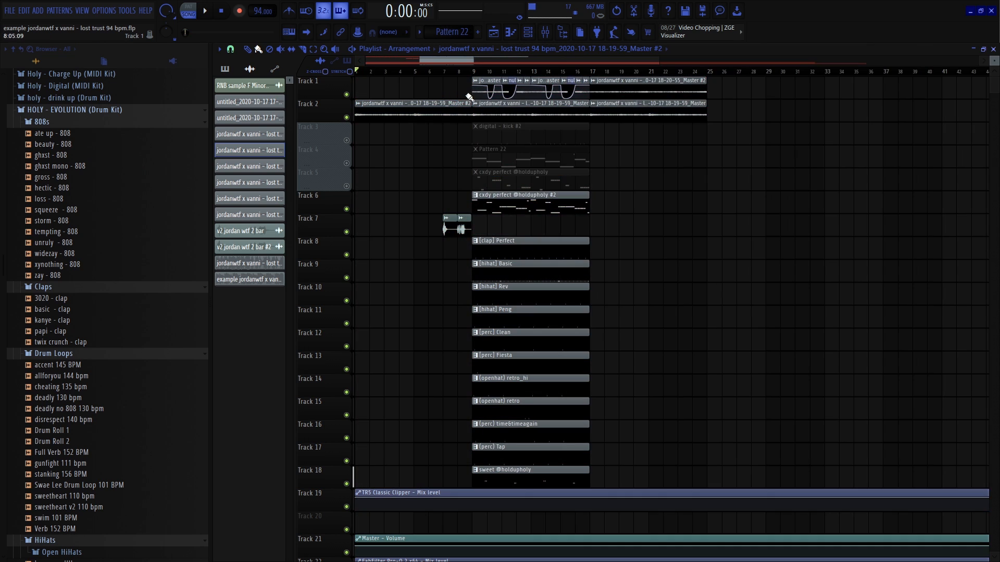
Highlight bars 9 through 16 as the full-beat section and inspect its clips, then deselect them
left_click(484, 74)
left_click_drag(484, 74, 750, 84)
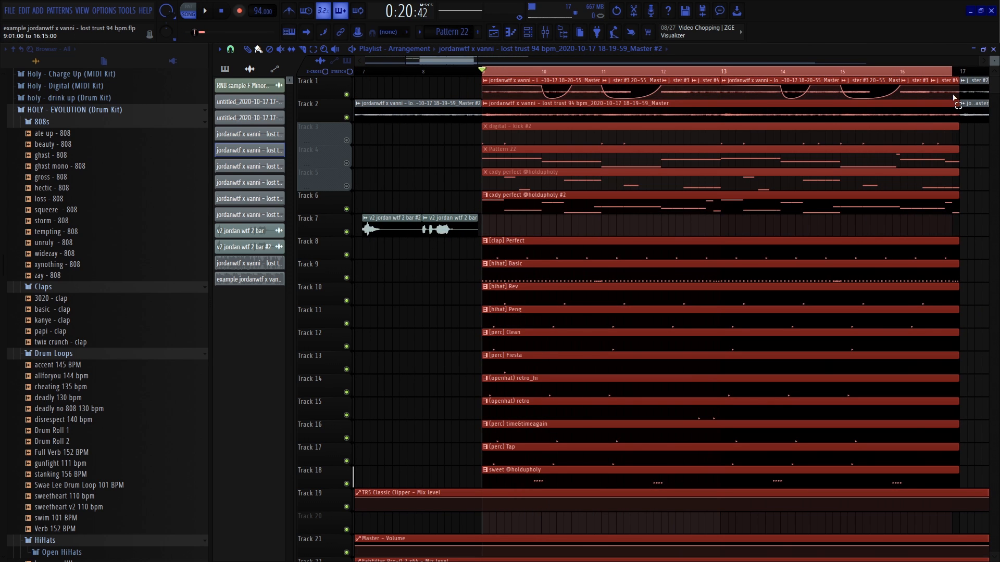
scroll(797, 114, "down", 2)
scroll(771, 112, "right", 3)
scroll(752, 109, "up", 4)
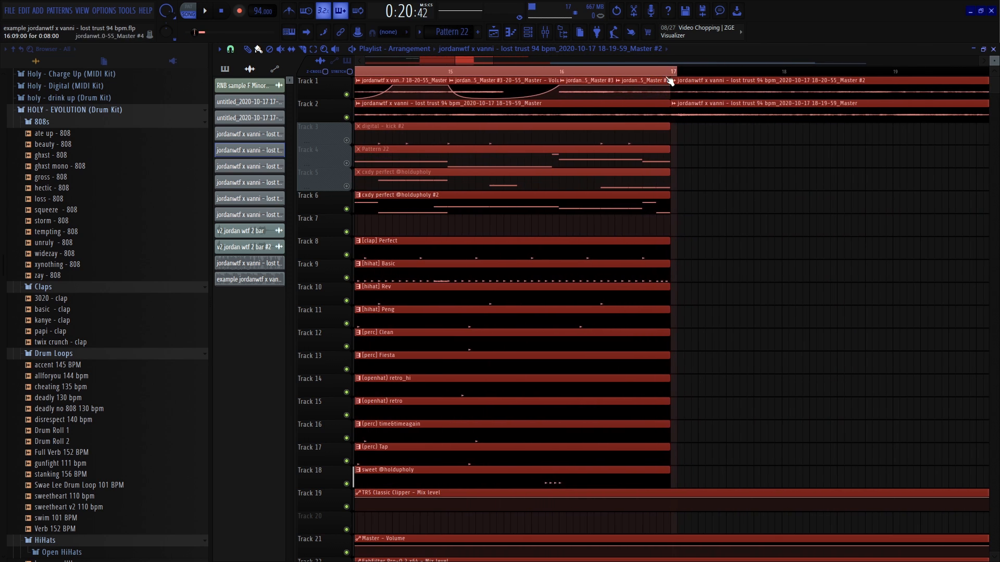
scroll(665, 150, "down", 5)
scroll(506, 146, "up", 4)
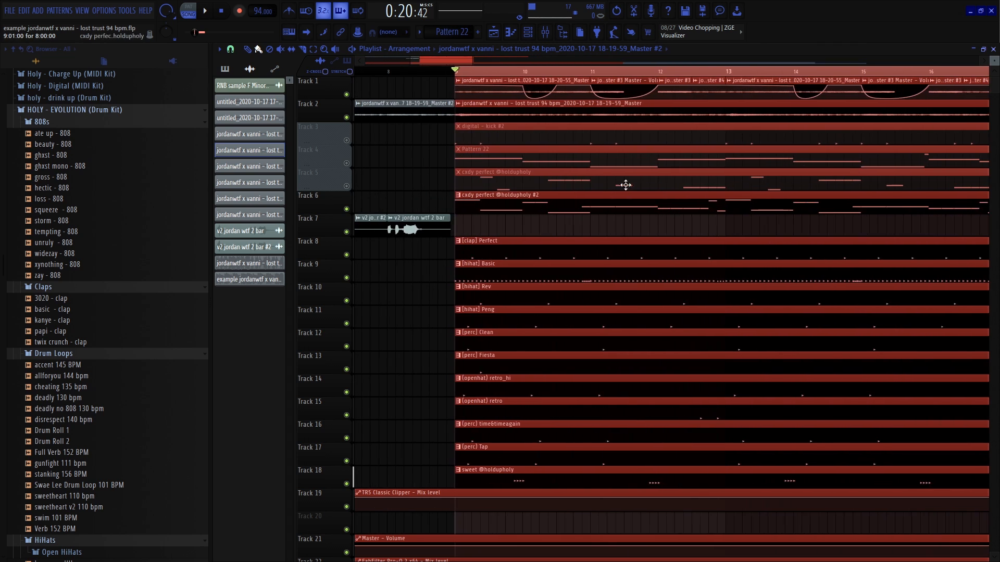
left_click(786, 230, "ctrl")
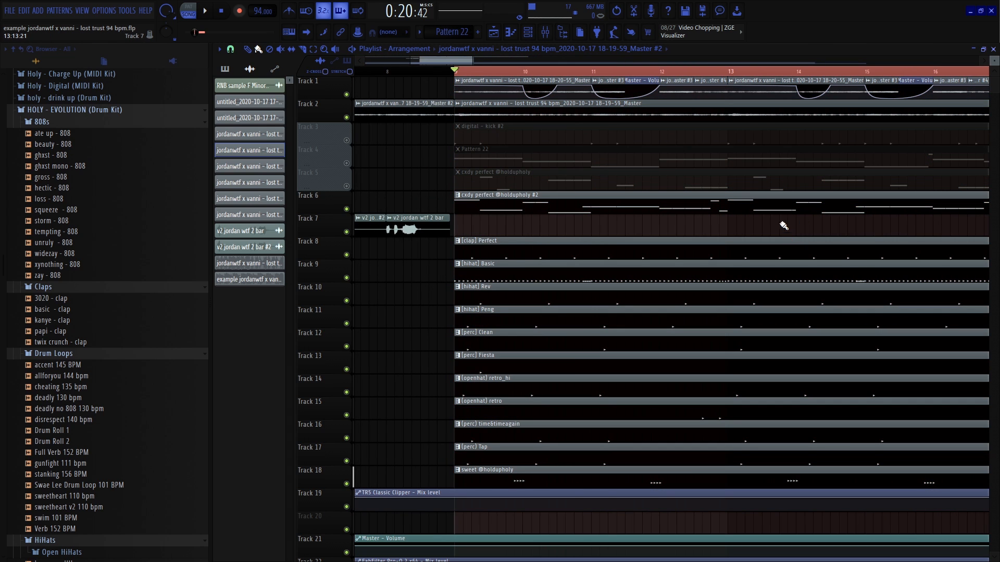
Examine the layers of the section from bar 9, selecting its audio and volume automation clips on Track 1
scroll(415, 166, "up", 3)
scroll(525, 203, "down", 6)
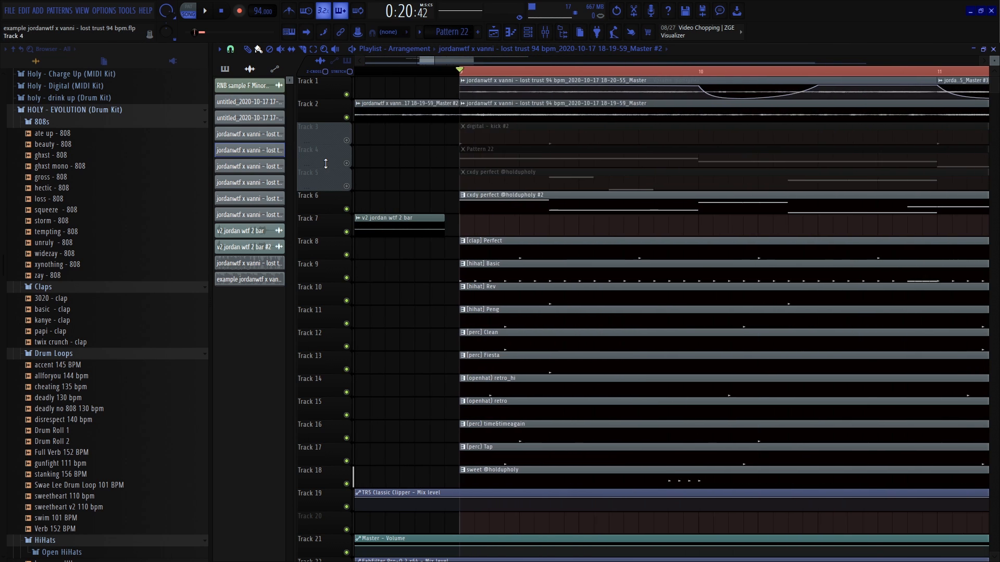
scroll(525, 211, "up", 6)
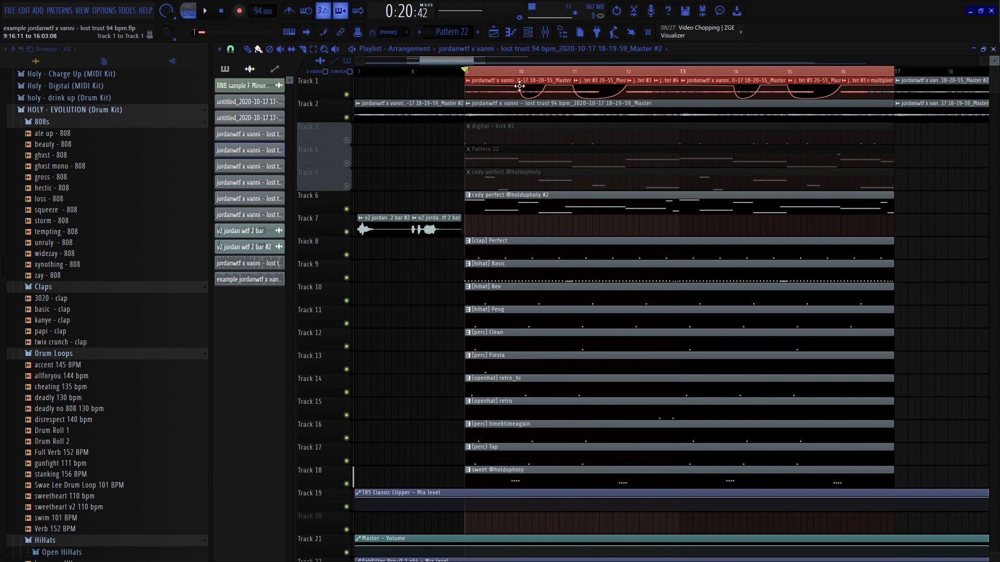
scroll(583, 135, "down", 3)
scroll(657, 234, "right", 2)
scroll(618, 306, "down", 3)
scroll(759, 291, "up", 3)
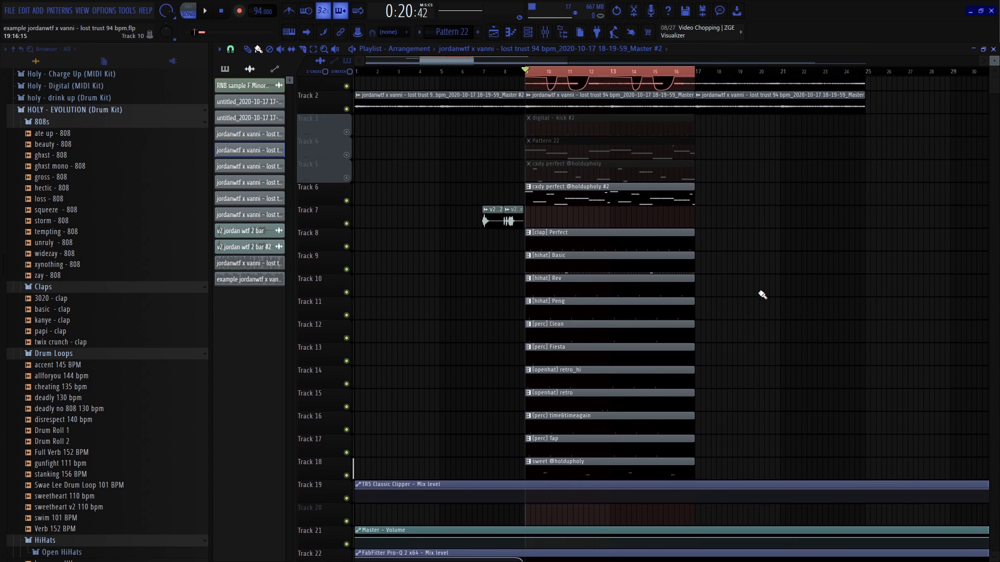
scroll(611, 183, "up", 2)
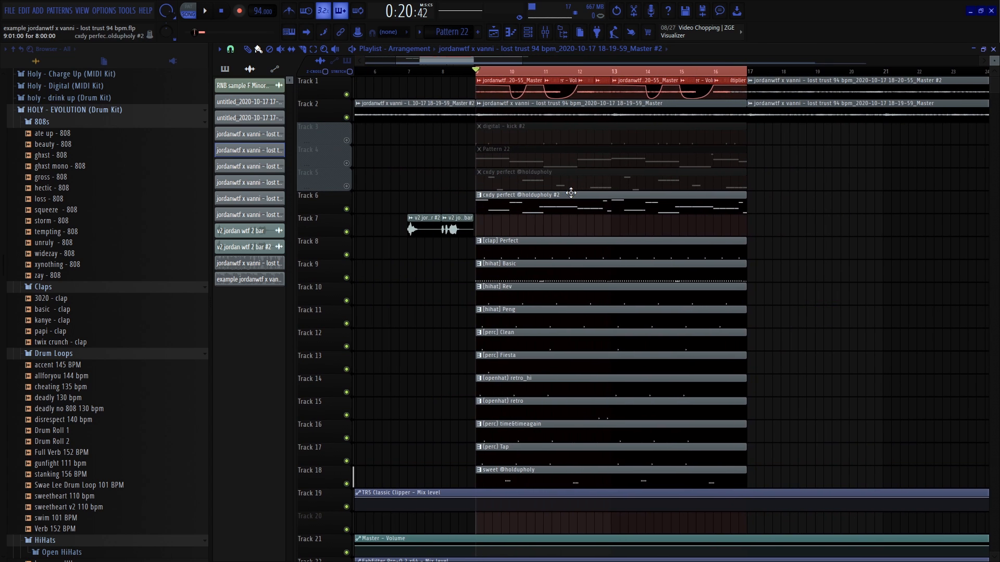
Duplicate the drum and percussion clips on Tracks 8 to 18 from bars 9–16 into bars 17–24
left_click(770, 72)
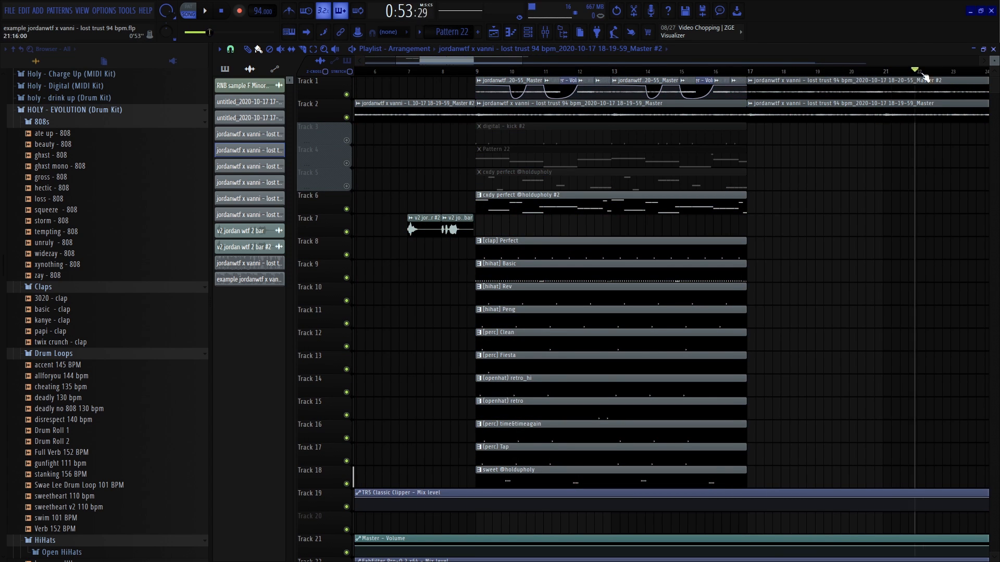
scroll(926, 77, "down", 2)
scroll(899, 80, "down", 2)
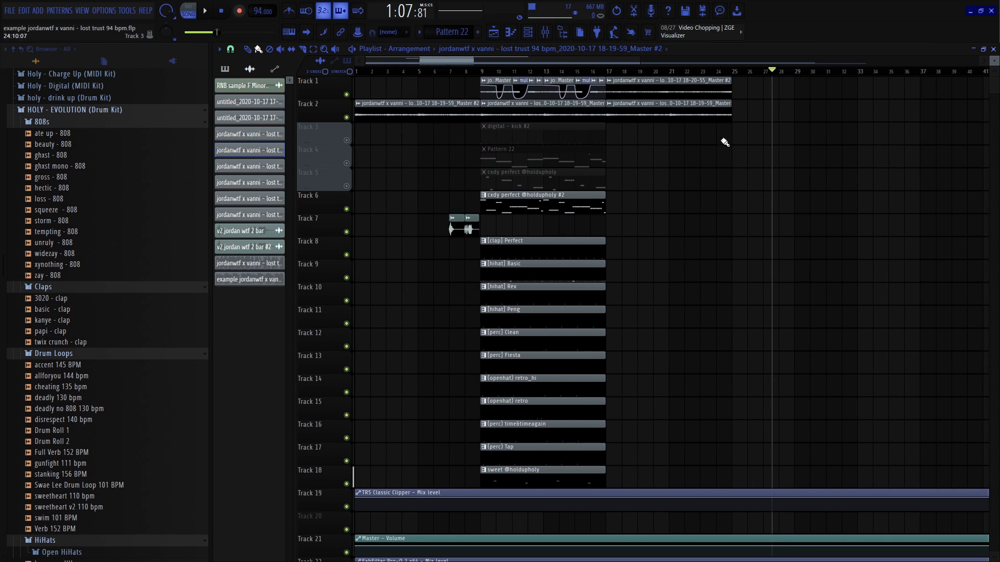
left_click_drag(612, 478, 514, 249)
key("ctrl+b")
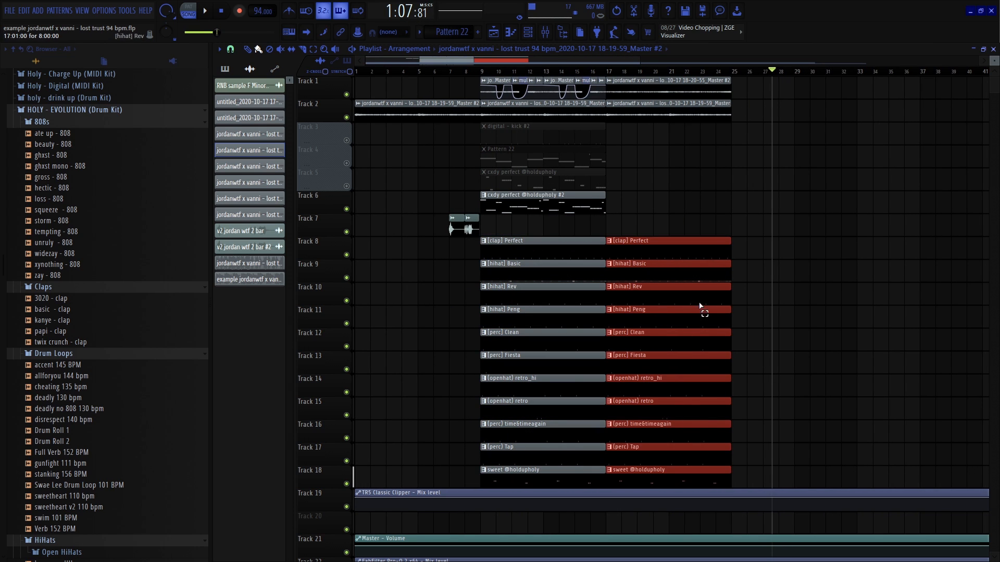
Delete the duplicated Clean, Fiesta, retro_hi, time&timeagain and Tap clips from bars 17–24
left_click_drag(700, 314, 636, 293)
left_click_drag(712, 343, 682, 386)
key("Delete")
left_click_drag(669, 433, 673, 458)
key("Delete")
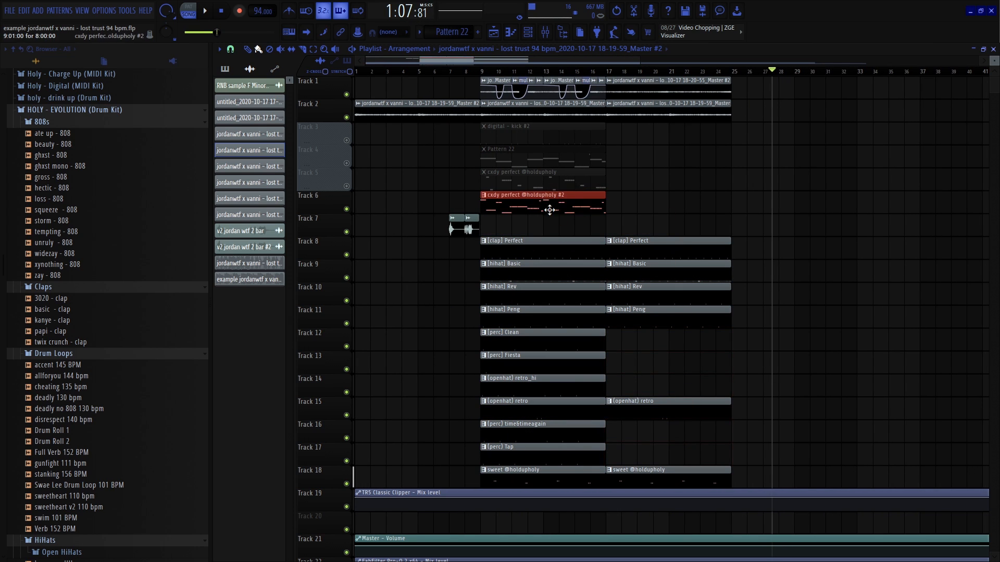
scroll(645, 166, "up", 3)
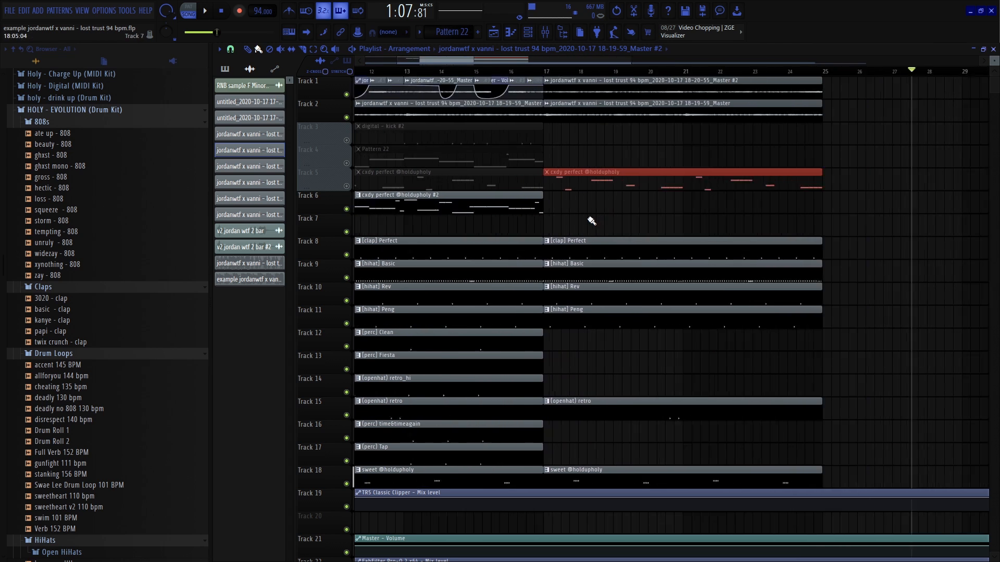
scroll(588, 220, "down", 3)
left_click(348, 186)
Highlight the section starting at bar 17 and copy the Track 2 loop clip into bars 25–32
left_click_drag(575, 72, 605, 72)
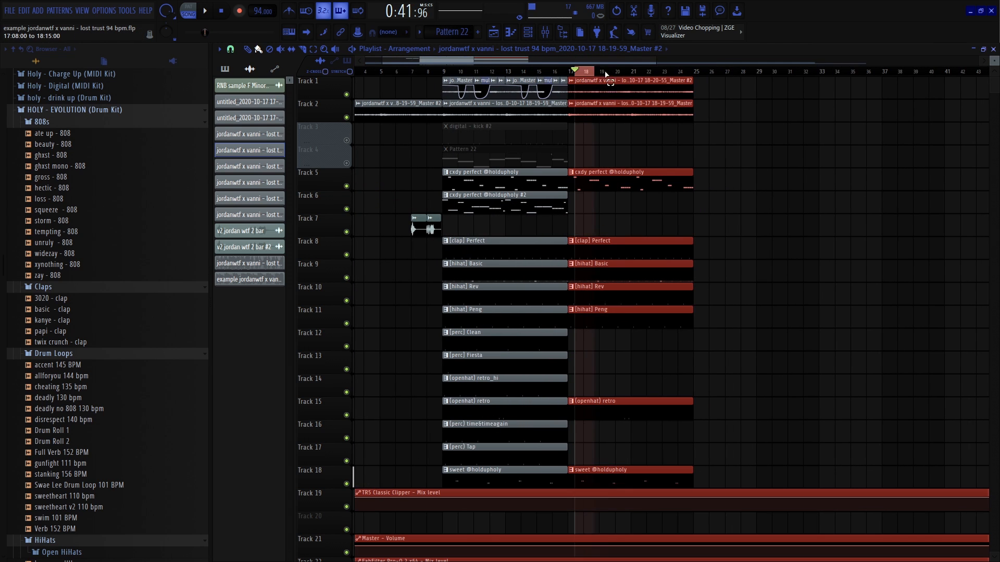
key("ctrl+a")
key("ctrl+d")
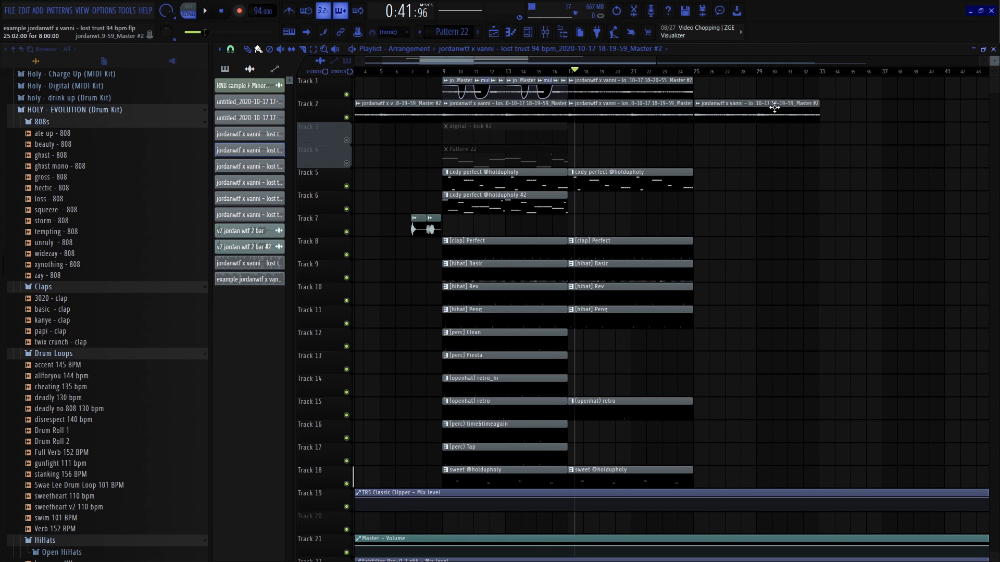
Try copying all clips from bars 9–24 to the empty area after bar 32, and undo the copy
scroll(745, 109, "down", 4)
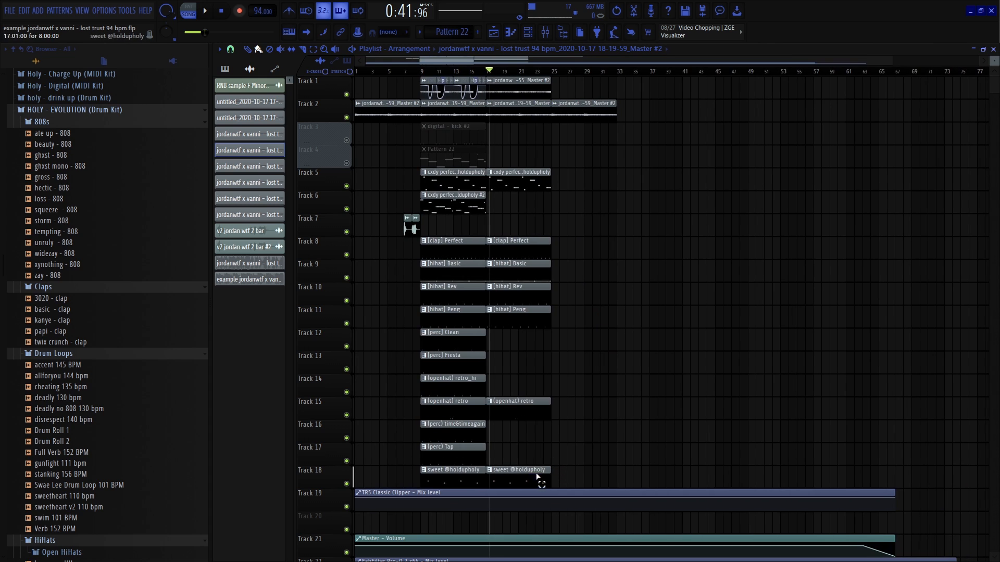
left_click_drag(537, 476, 438, 81)
left_click_drag(437, 170, 628, 169)
key("Delete")
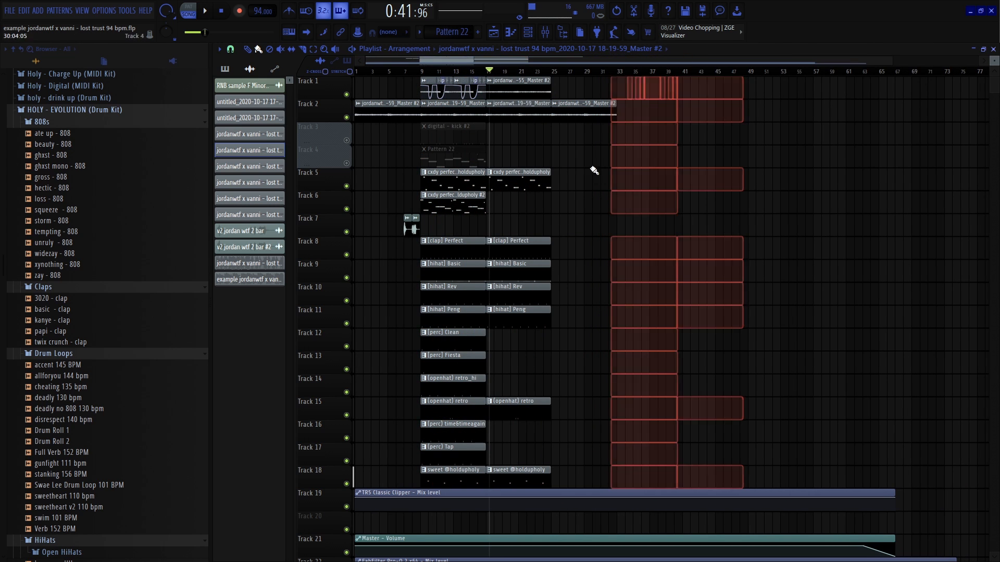
scroll(594, 170, "down", 1)
key("ctrl+alt+z")
key("ctrl+alt+z")
key("ctrl+alt+z")
scroll(396, 211, "up", 8)
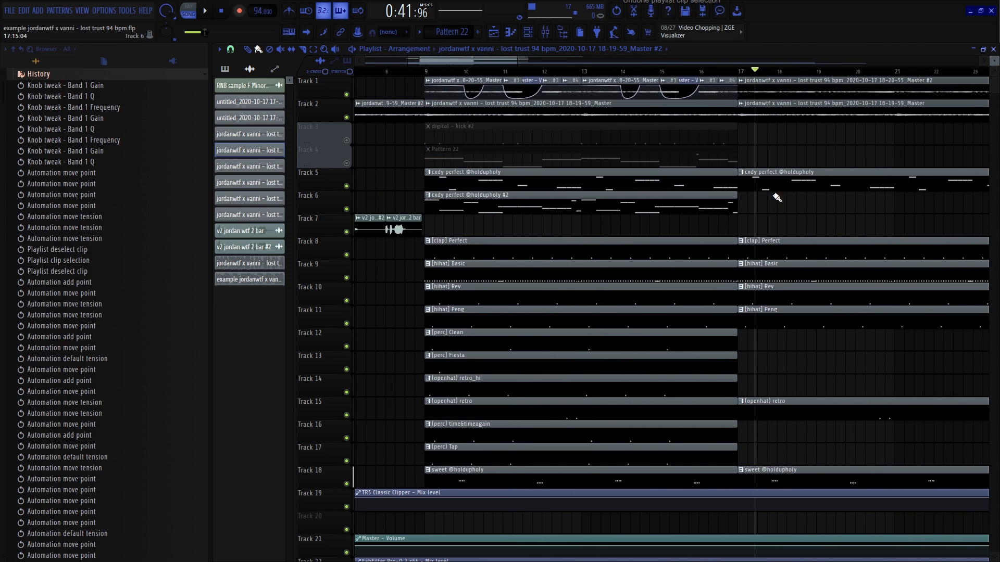
scroll(777, 197, "down", 3)
scroll(662, 197, "up", 2)
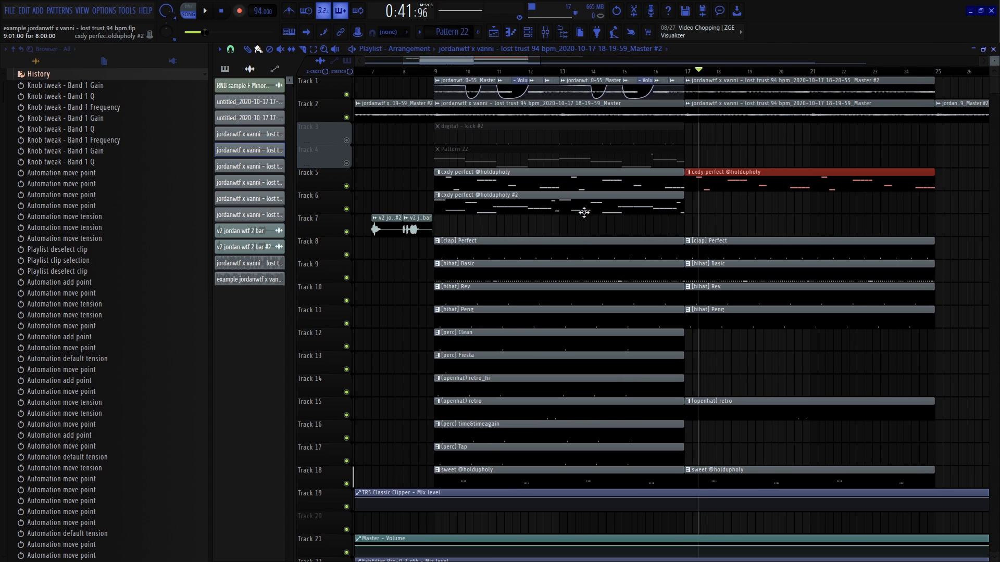
left_click_drag(584, 211, 808, 201)
scroll(412, 159, "up", 3)
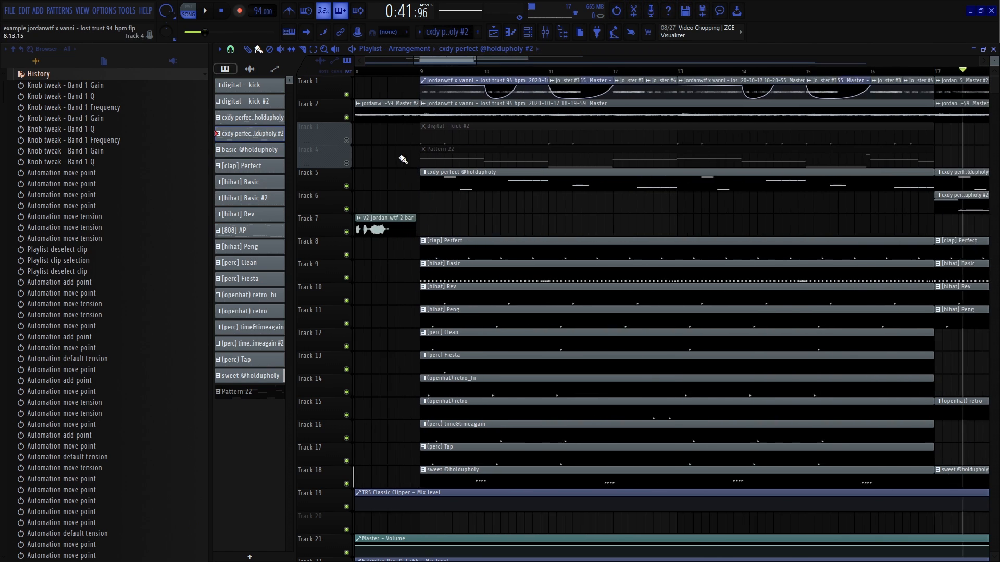
left_click(416, 72)
scroll(489, 281, "down", 3)
right_click(503, 280)
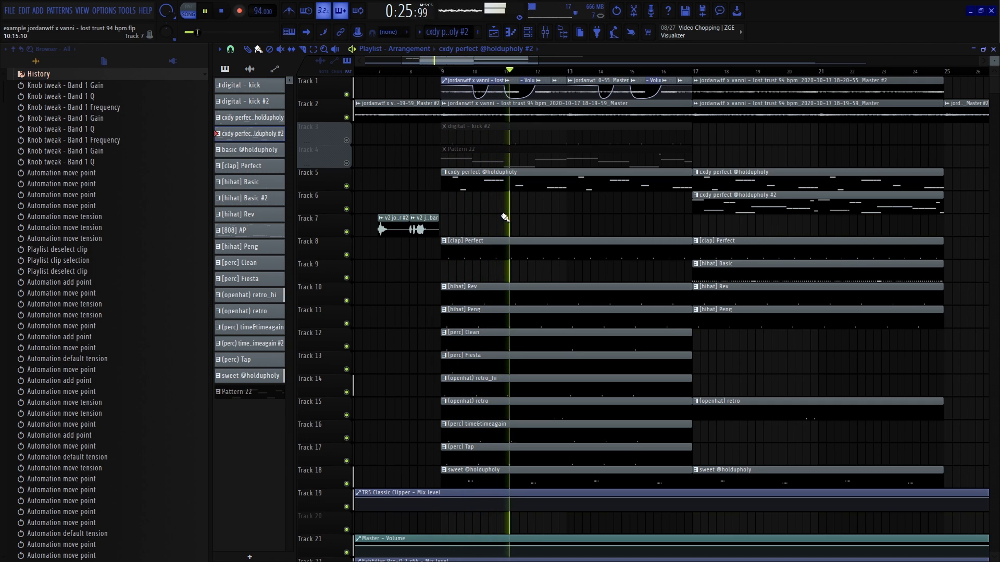
right_click(722, 188)
Duplicate the Clean, Fiesta, retro_hi, time&timeagain, Tap and sweet clips from bars 9–16 into bars 17–24
left_click_drag(730, 337, 634, 381)
left_click_drag(709, 337, 648, 389)
key("ctrl+b")
left_click_drag(686, 428, 629, 471)
key("ctrl+b")
right_click(623, 413)
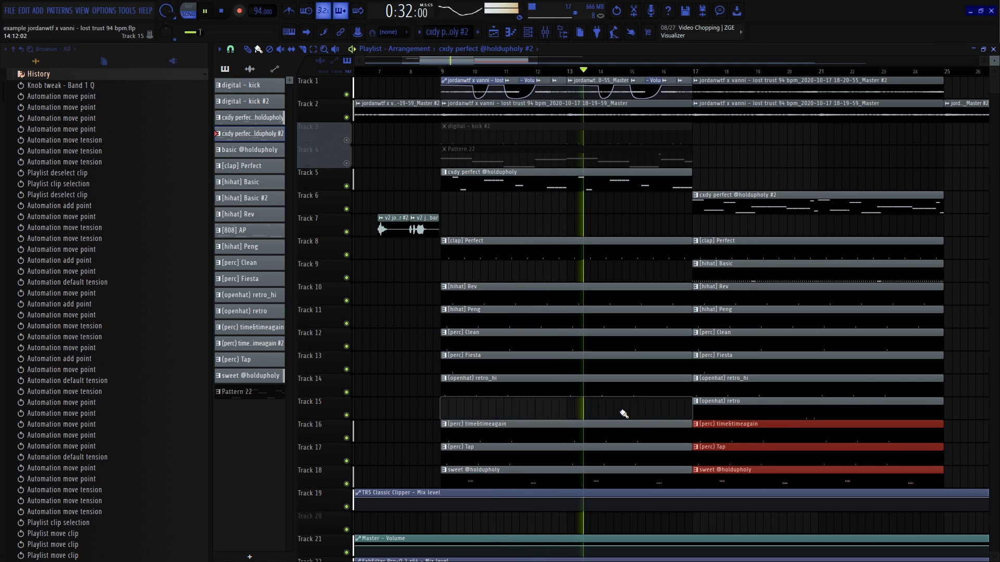
right_click(716, 479)
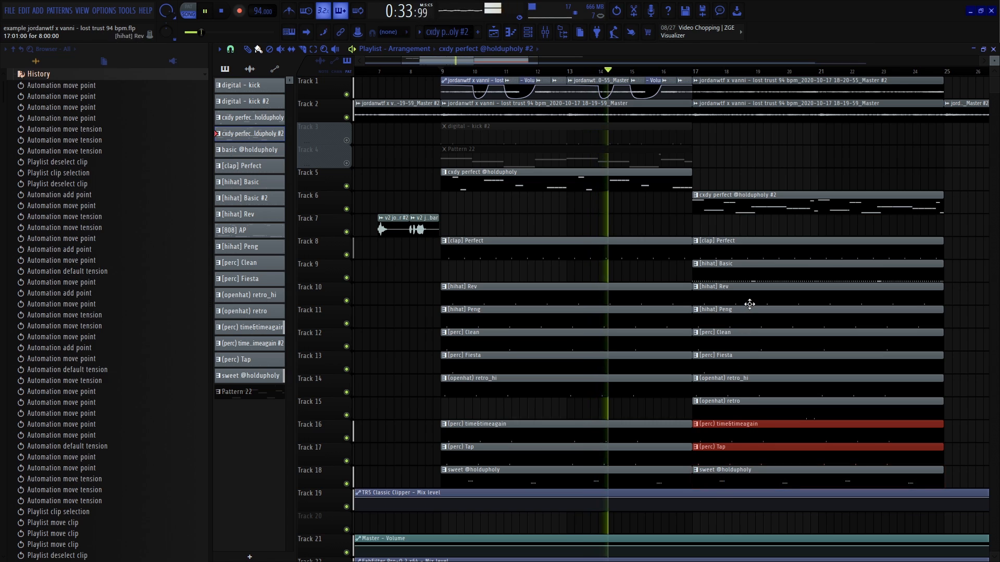
right_click(616, 391)
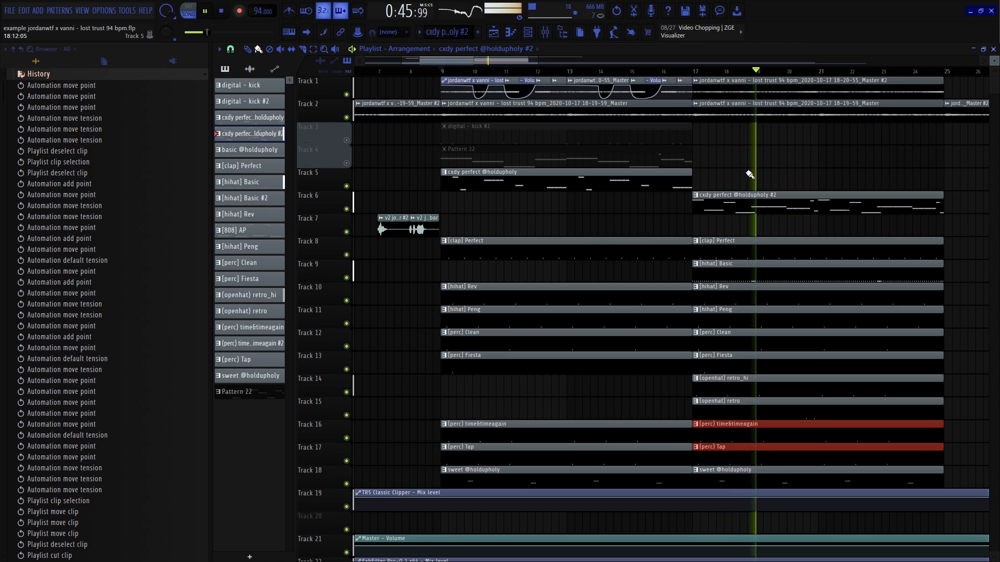
key("space")
left_click_drag(785, 198, 749, 191)
key("ctrl+alt+z")
key("ctrl+alt+z")
scroll(469, 214, "up", 4)
scroll(468, 212, "down", 3)
key("ctrl+b")
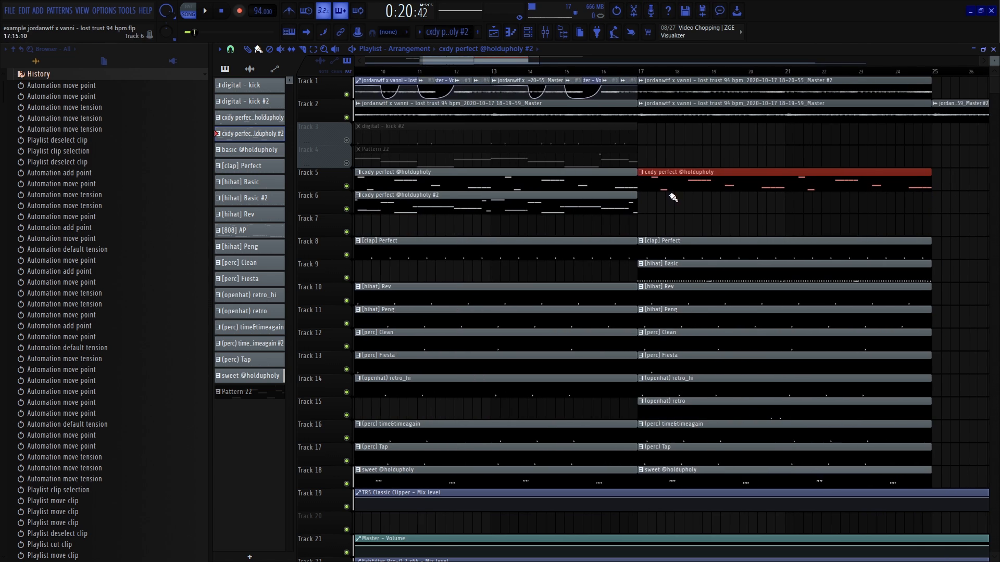
Try removing the Track 6 clip from bars 9–16, restore it, and delete the Track 5 clip from those bars instead
right_click(592, 208)
scroll(601, 265, "down", 3)
scroll(481, 256, "up", 3)
scroll(501, 256, "down", 3)
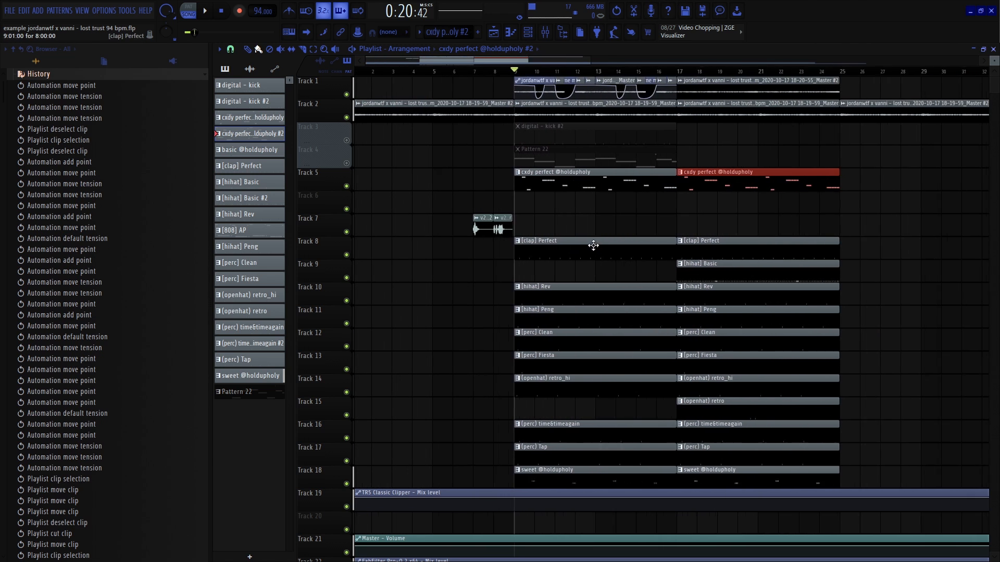
key("ctrl+z")
right_click(613, 185)
Unmute Track 4, move the Pattern 22 clip to bar 25, and highlight the drum clips in bars 17–24
scroll(584, 192, "up", 4)
scroll(586, 191, "down", 5)
left_click_drag(633, 166, 571, 162)
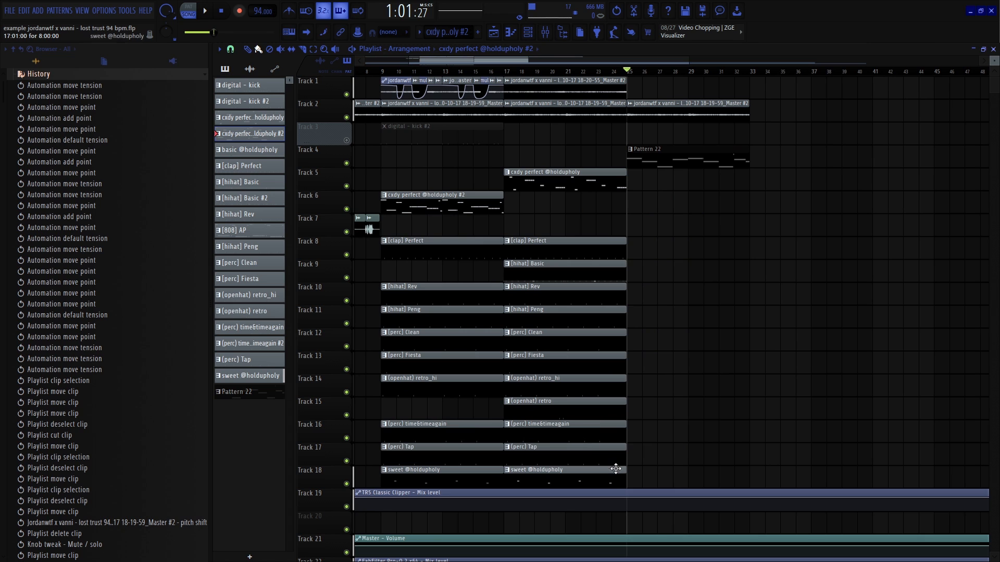
left_click_drag(615, 469, 581, 240)
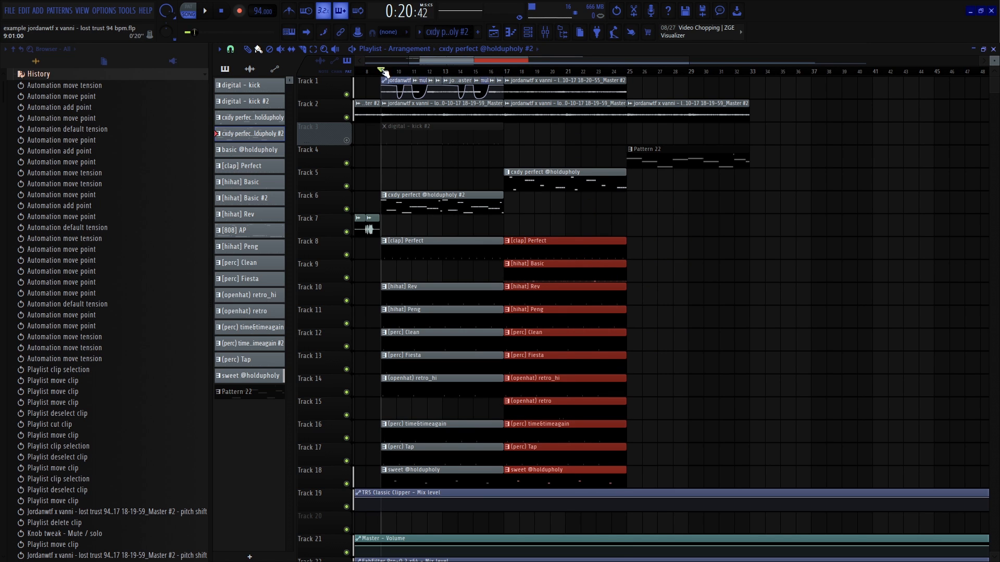
Move the Pattern 22 clip back to bar 9 and mute Track 4 again
scroll(378, 174, "up", 4)
scroll(659, 157, "down", 3)
left_click_drag(884, 164, 542, 161)
scroll(539, 161, "up", 3)
left_click(347, 163)
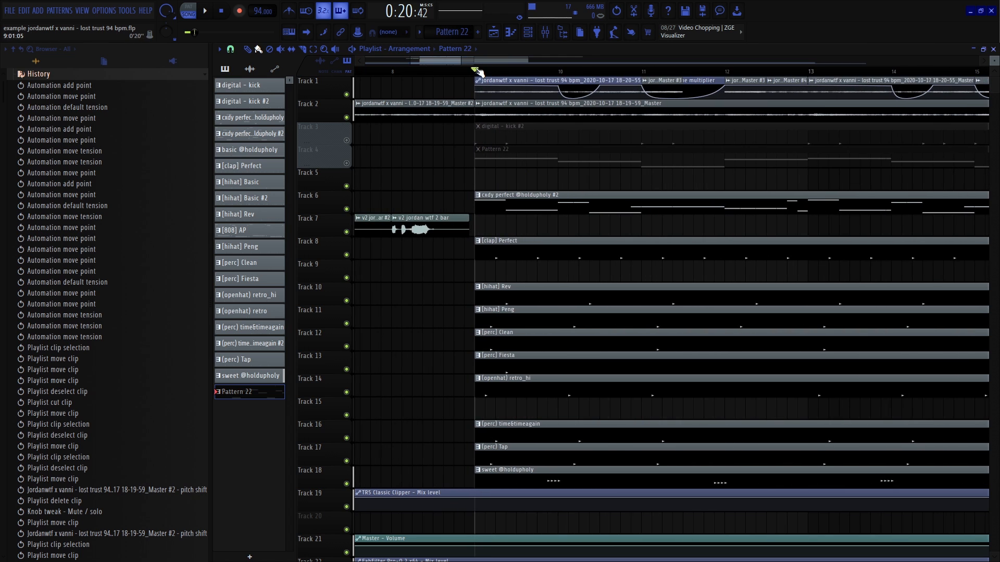
Highlight all clips in bars 9–16 and play the second section briefly from bar 17
scroll(474, 125, "down", 4)
scroll(501, 194, "up", 3)
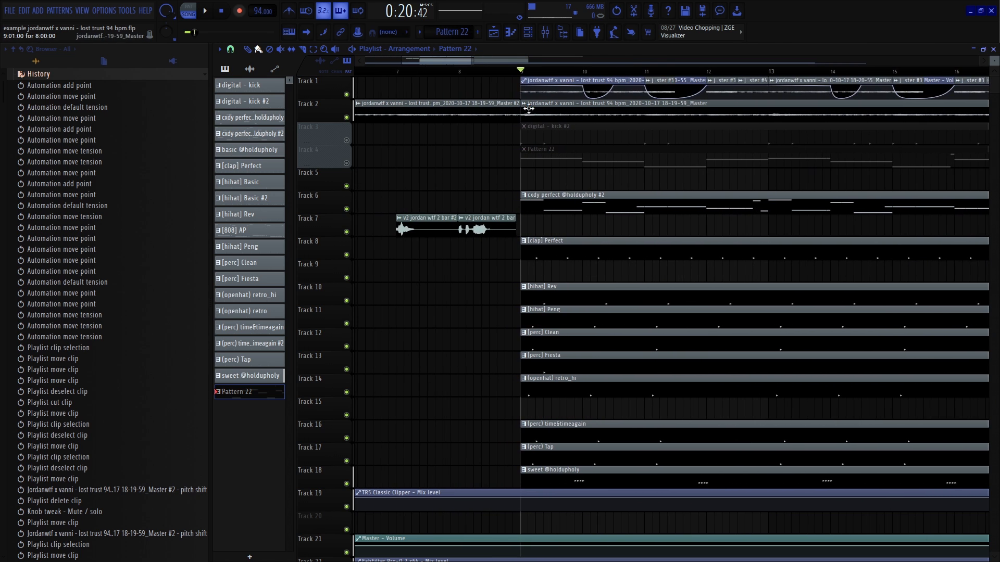
left_click_drag(471, 83, 661, 465)
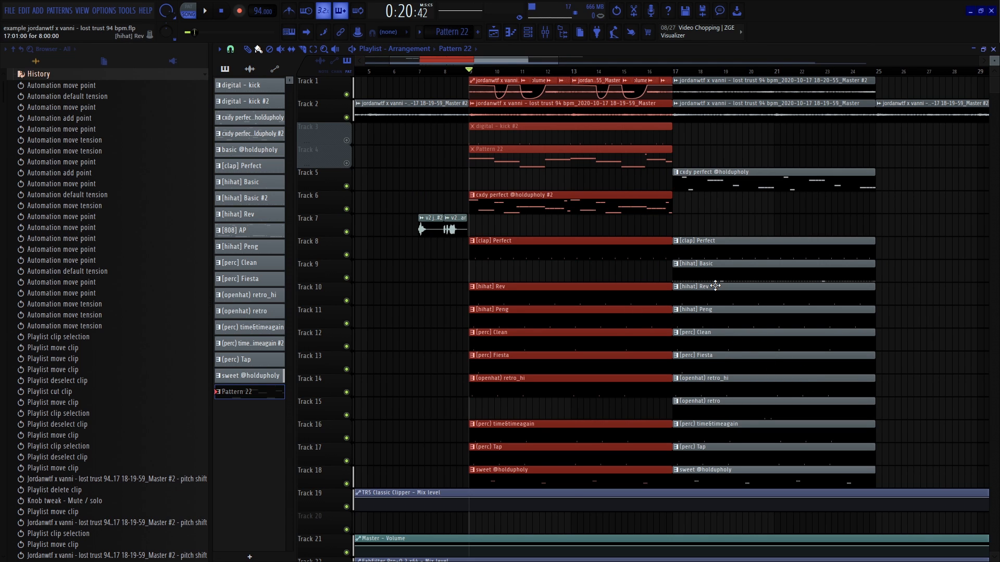
left_click(653, 73)
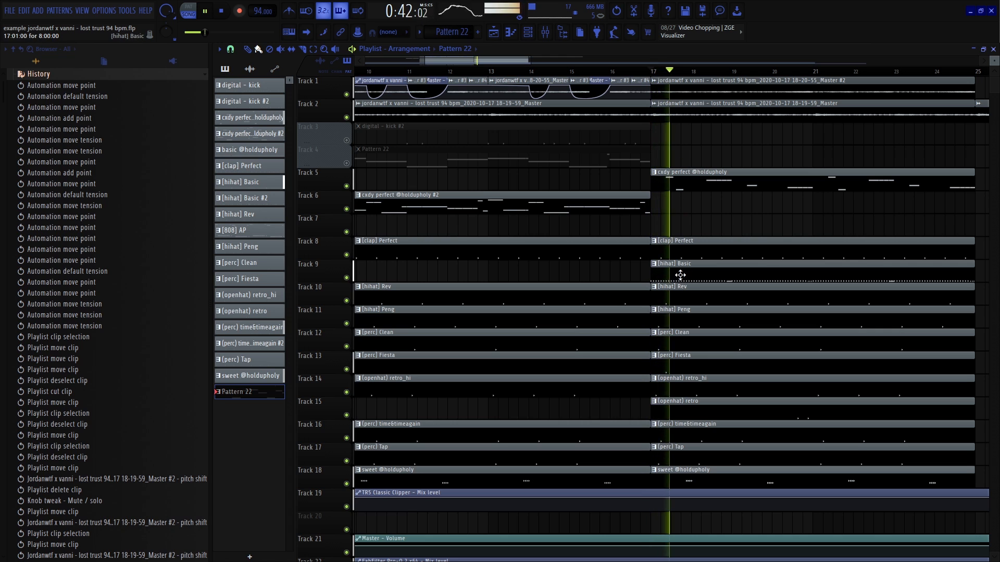
key("space")
Move the [hihat] Basic clip on Track 9 and the open-hat retro clip on Track 15 from bar 17 to bar 9
left_click_drag(680, 275, 536, 283)
scroll(479, 264, "down", 4)
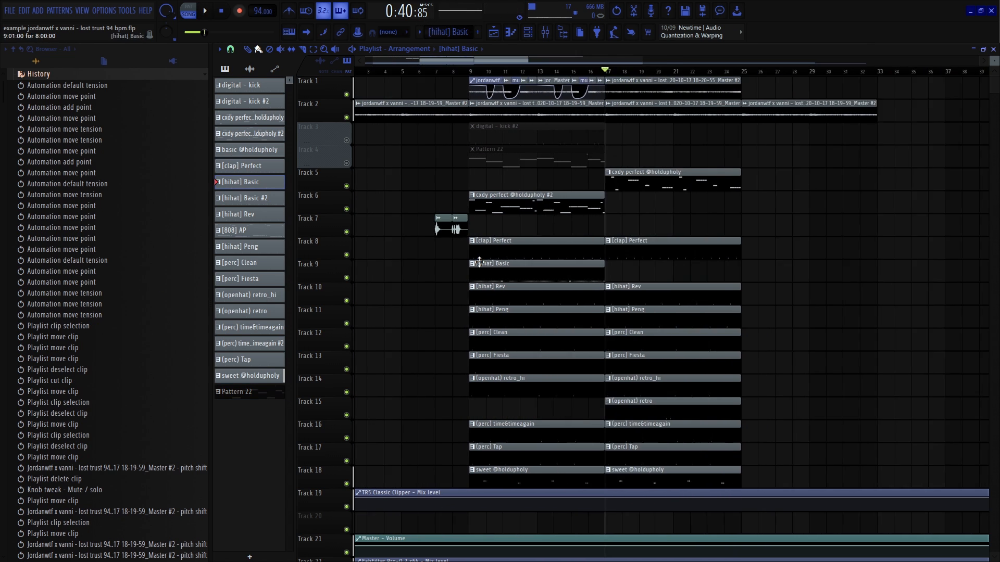
key("space")
left_click_drag(643, 401, 453, 403)
Try the second section without the retro_hi clip on Track 14 and undo its deletion
scroll(446, 404, "up", 4)
right_click(824, 383)
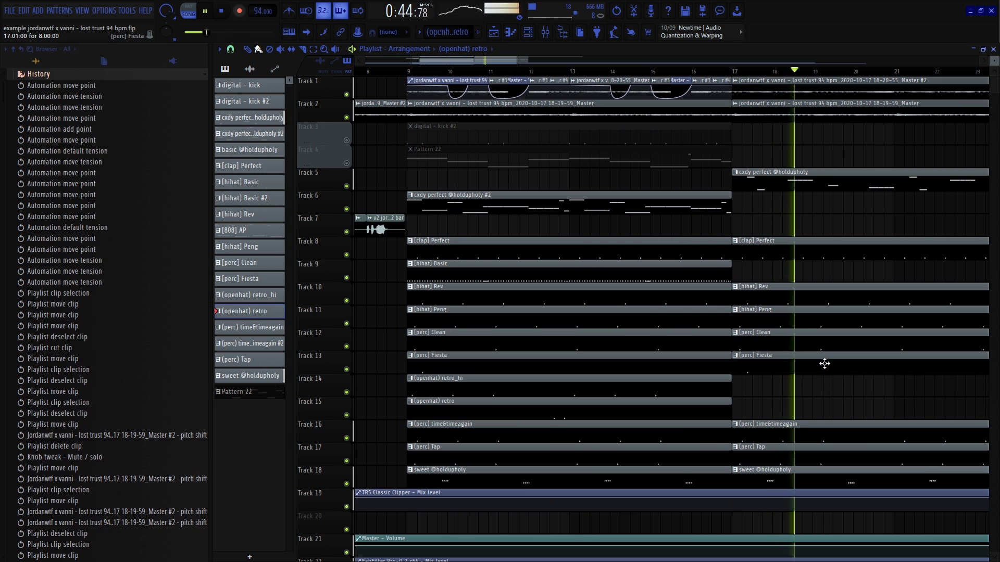
scroll(814, 358, "down", 3)
key("space")
key("ctrl+z")
scroll(813, 334, "down", 2)
scroll(761, 317, "up", 4)
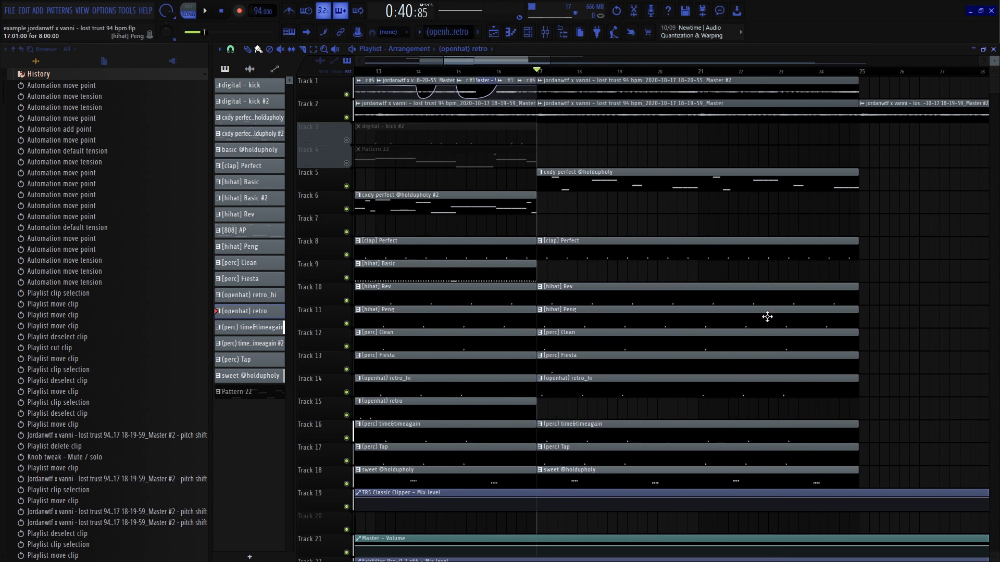
Highlight the clips in bars 17–24, clear the selection, and set the playhead at bar 9
left_click_drag(837, 486, 616, 99)
scroll(730, 264, "down", 3)
scroll(607, 216, "up", 2)
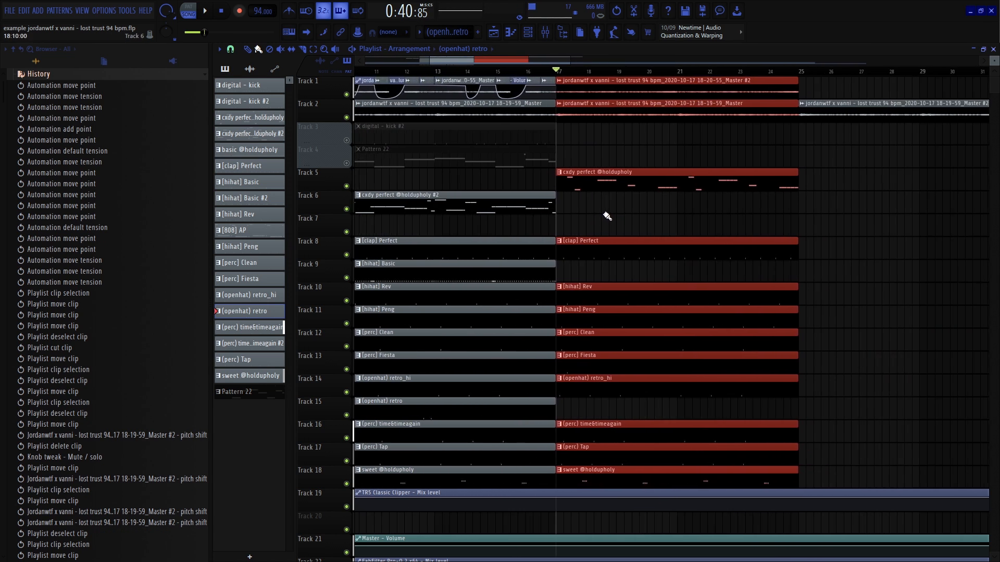
scroll(604, 214, "up", 2)
left_click_drag(542, 84, 787, 458)
scroll(751, 425, "down", 5)
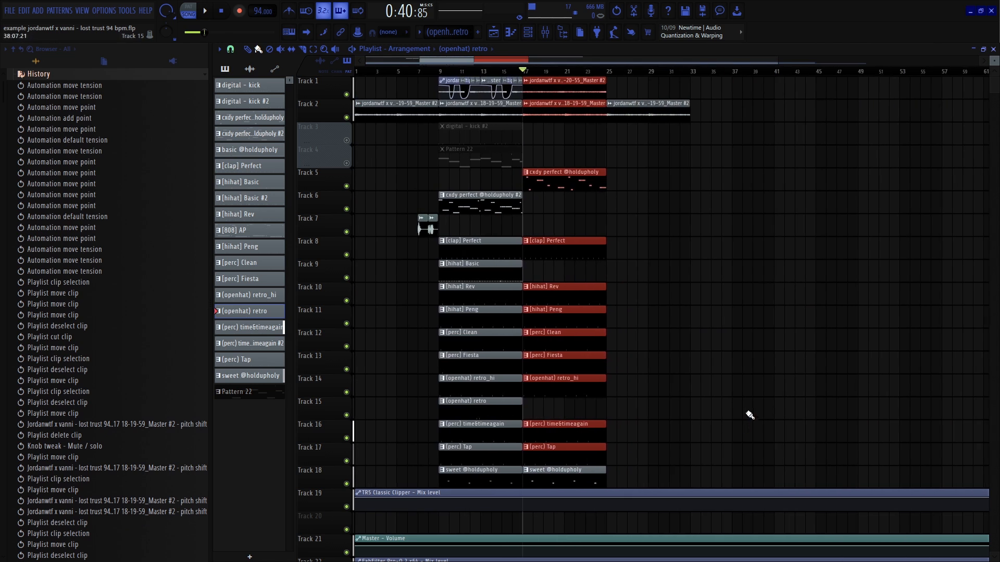
key("ctrl+d")
scroll(422, 208, "up", 5)
left_click(470, 72)
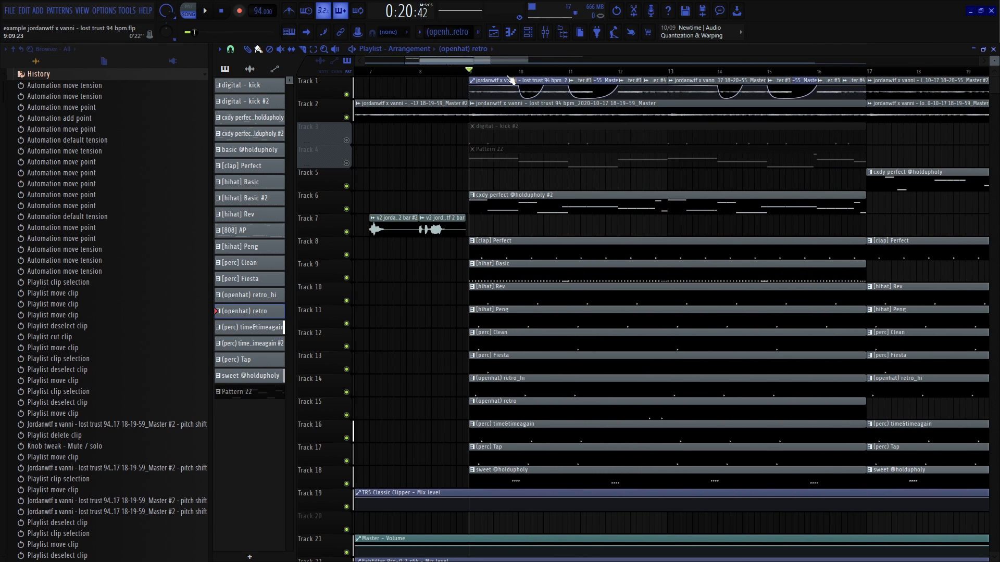
With Track 1 muted and the playhead at bar 17, load FabFilter Pro-Q 2 into slot 1 of mixer insert 23
scroll(511, 81, "down", 4)
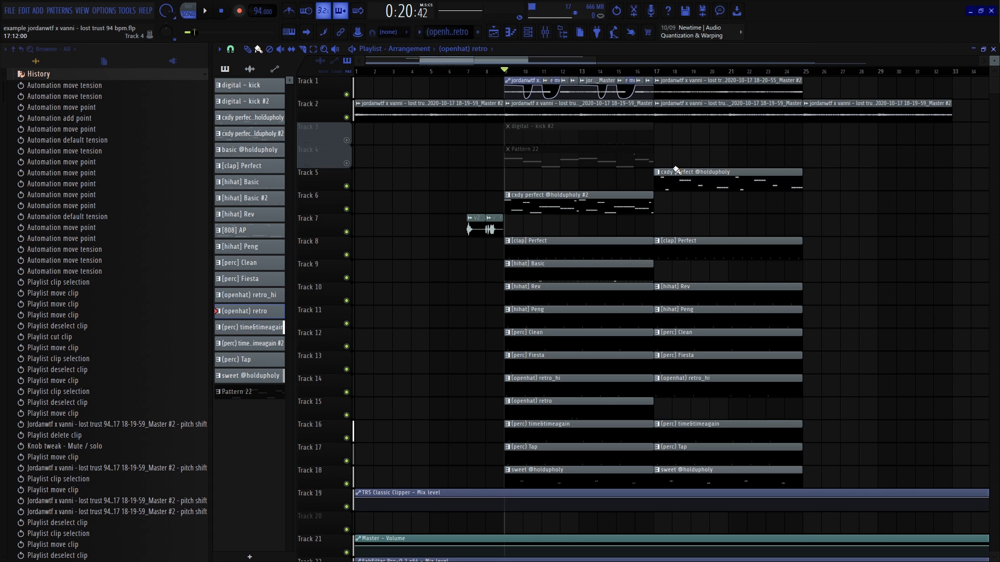
scroll(671, 89, "up", 4)
left_click(616, 72)
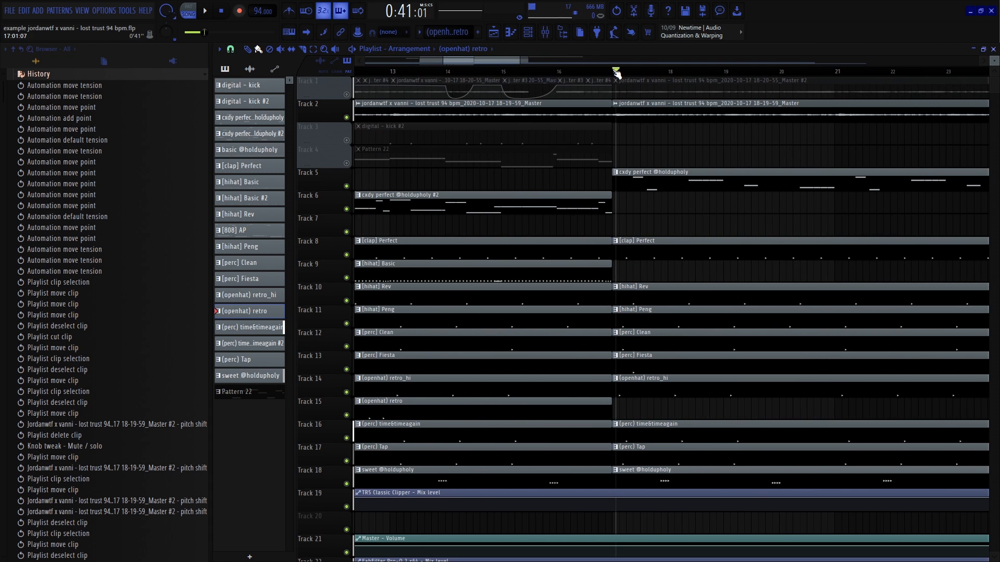
left_click(545, 34)
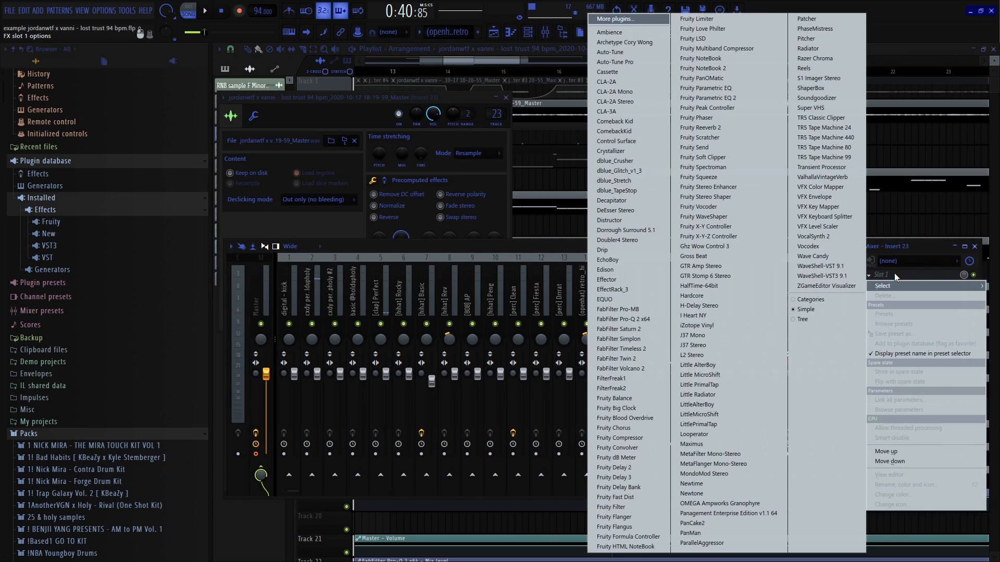
left_click(635, 323)
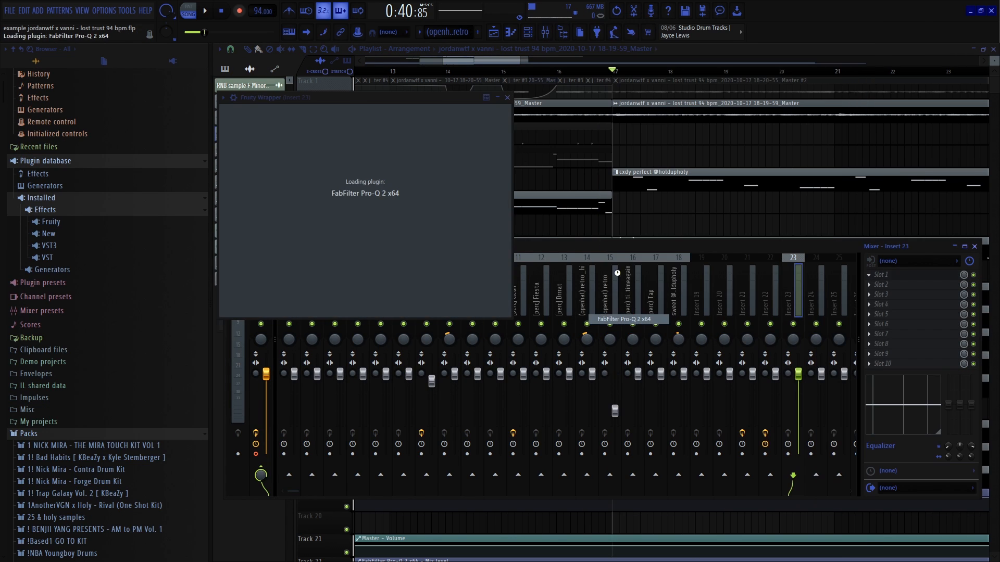
Play from bar 17, load the Band Pass Narrow preset in FabFilter Pro-Q 2, and return to the playlist
key("space")
left_click(521, 114)
left_click(518, 140)
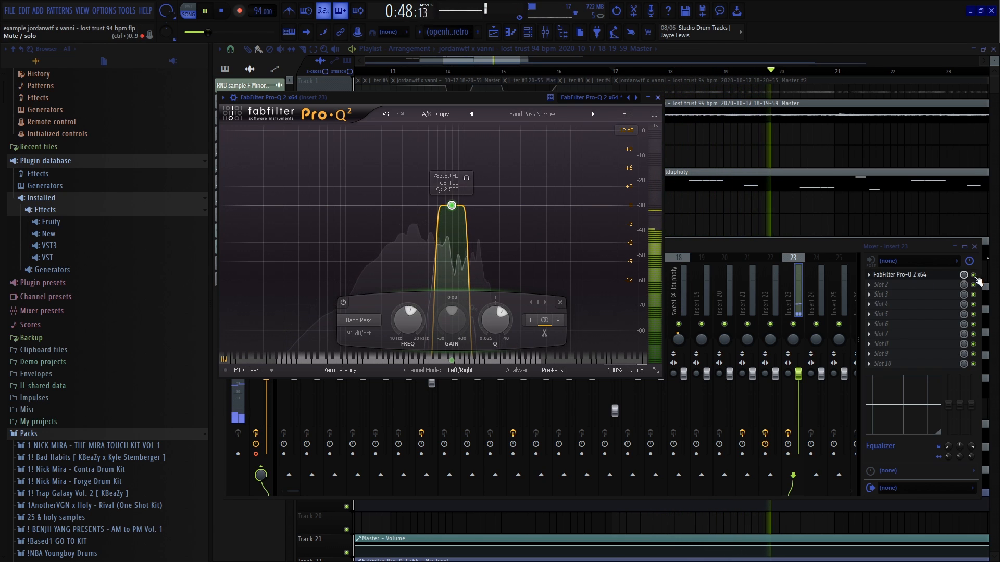
key("F12")
scroll(657, 135, "down", 3)
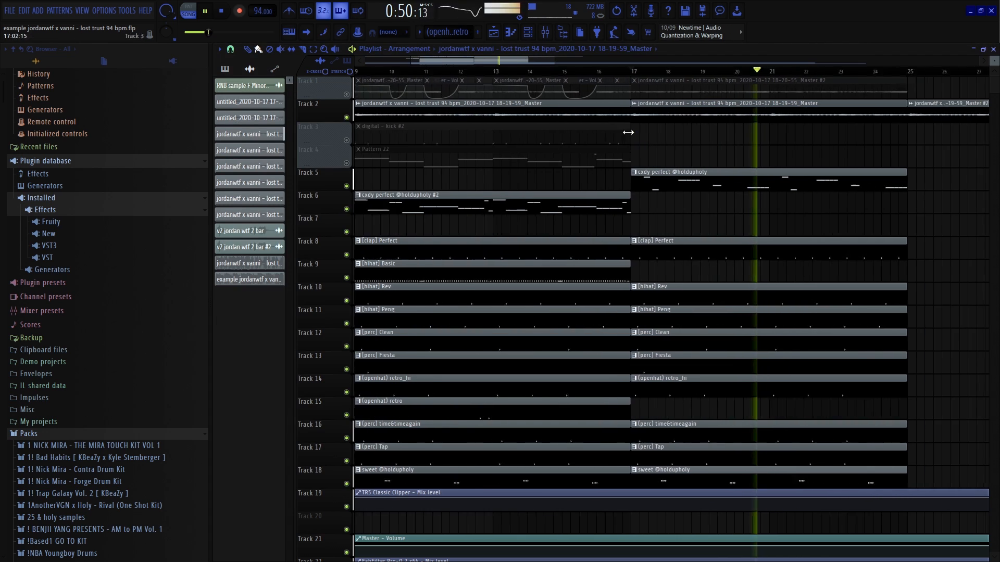
Check the filter slot on mixer insert 23 while the section plays, stop playback, and return to the playlist
key("F9")
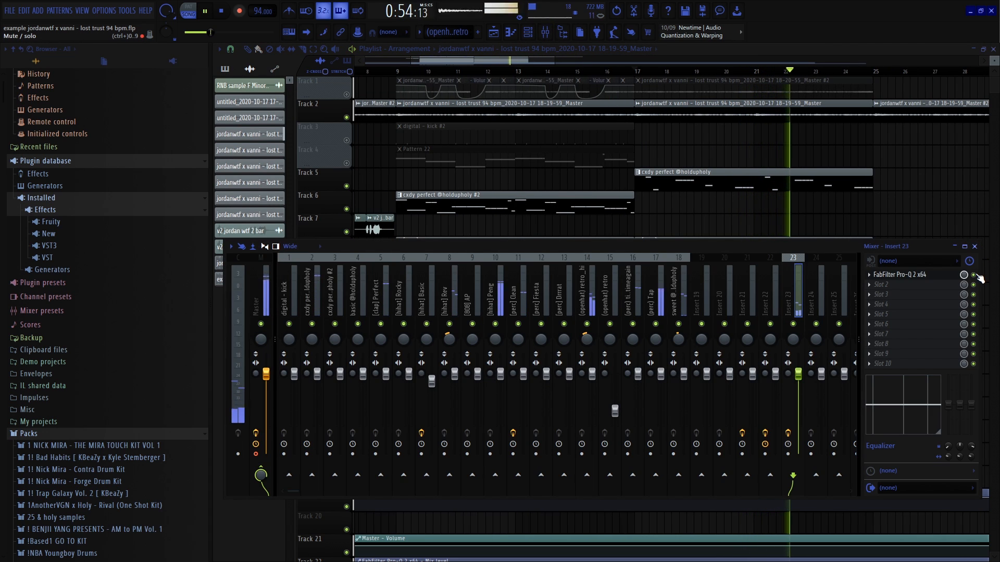
key("space")
key("F9")
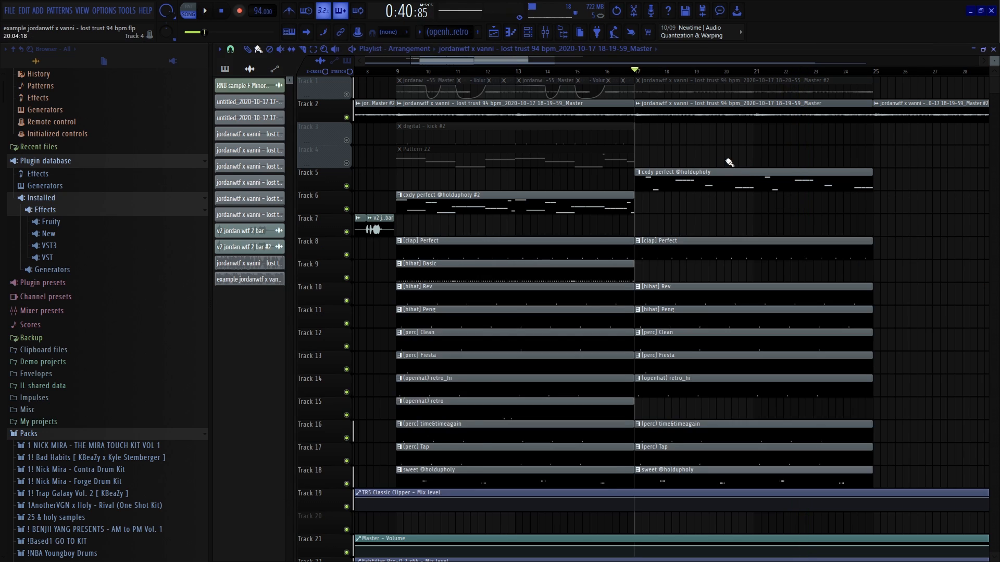
scroll(666, 156, "down", 2)
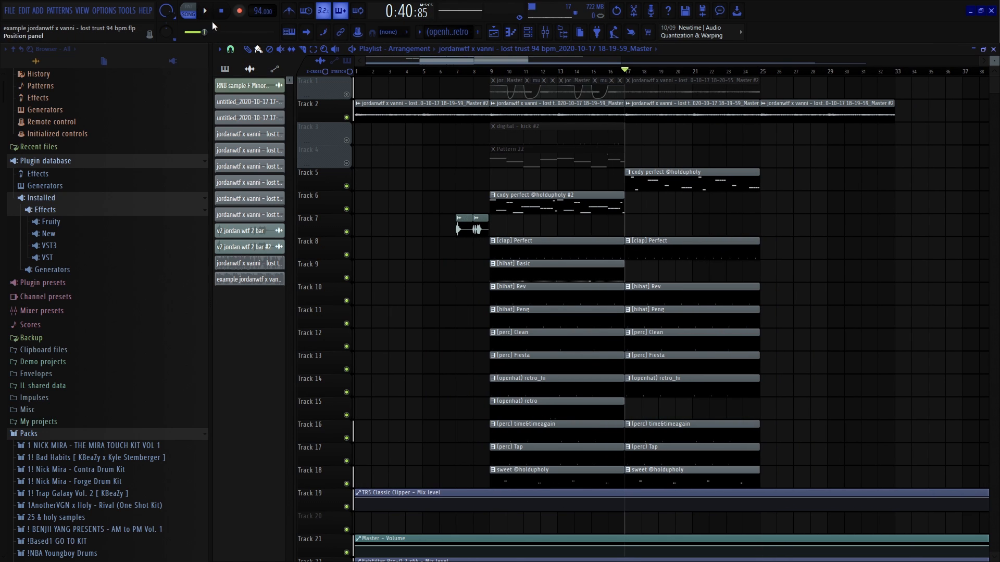
left_click(549, 32)
key("F9")
Set the playhead at bar 9 and unmute Track 1 and the digital - kick #2 track
scroll(475, 76, "up", 3)
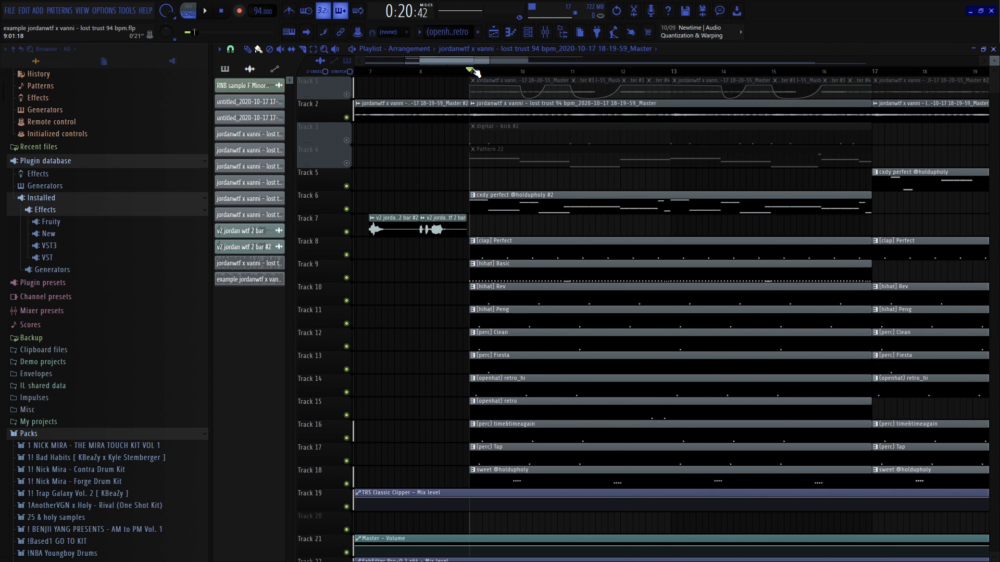
left_click(346, 95)
scroll(431, 150, "down", 3)
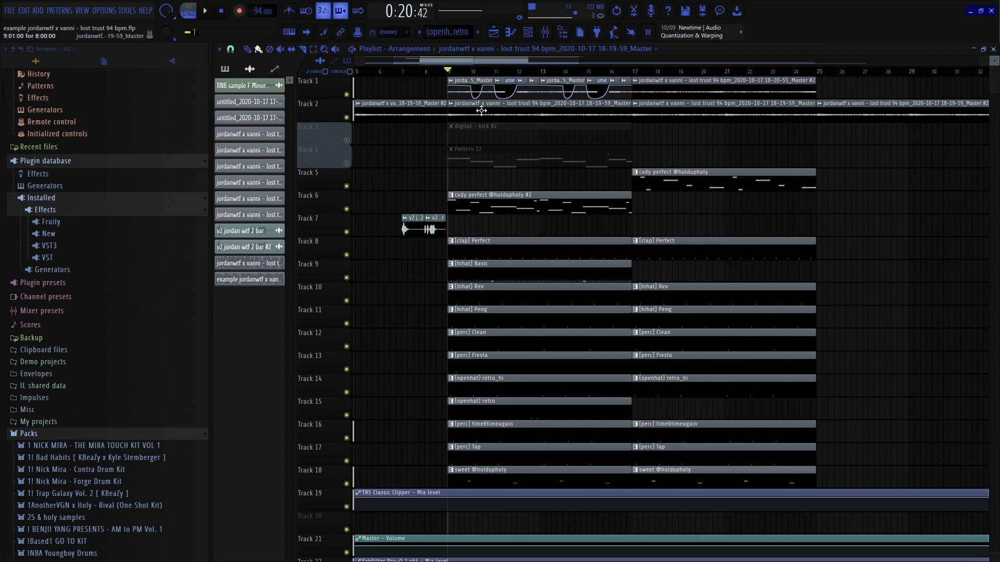
left_click(346, 140)
scroll(426, 167, "up", 2)
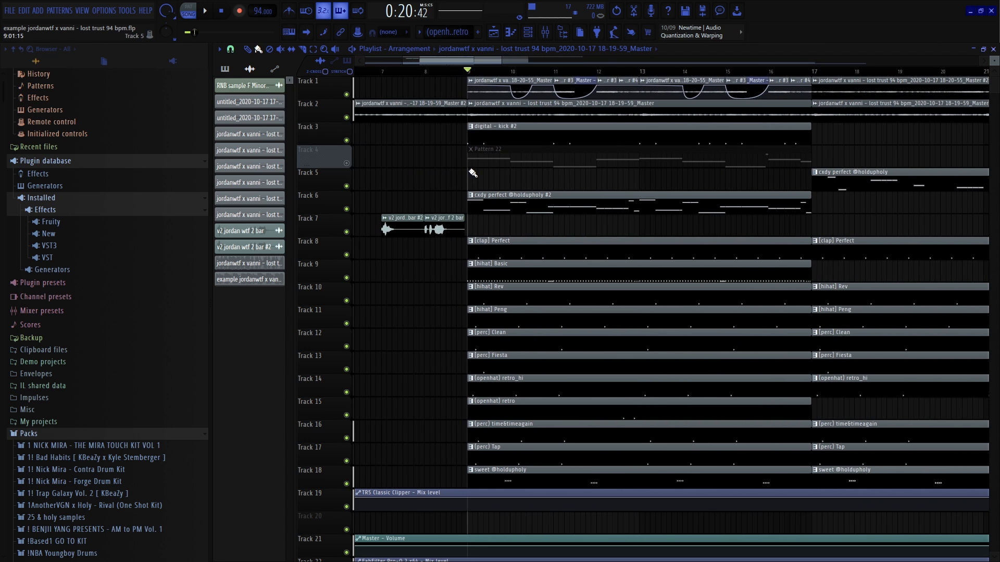
Play the section from bar 9 and select its clips briefly to point them out
key("space")
scroll(540, 163, "down", 4)
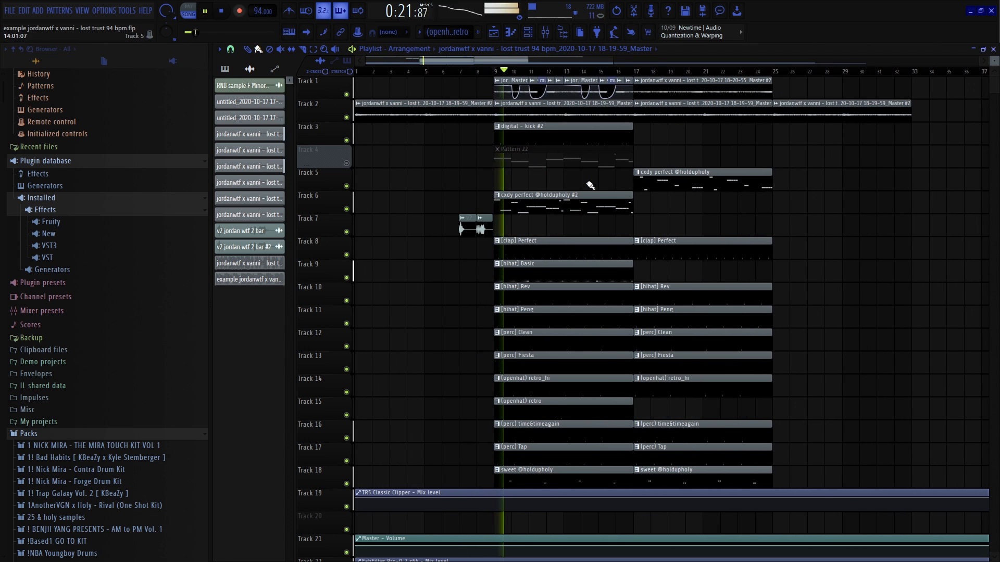
left_click_drag(615, 452, 521, 81, "ctrl")
left_click(727, 166, "ctrl")
key("space")
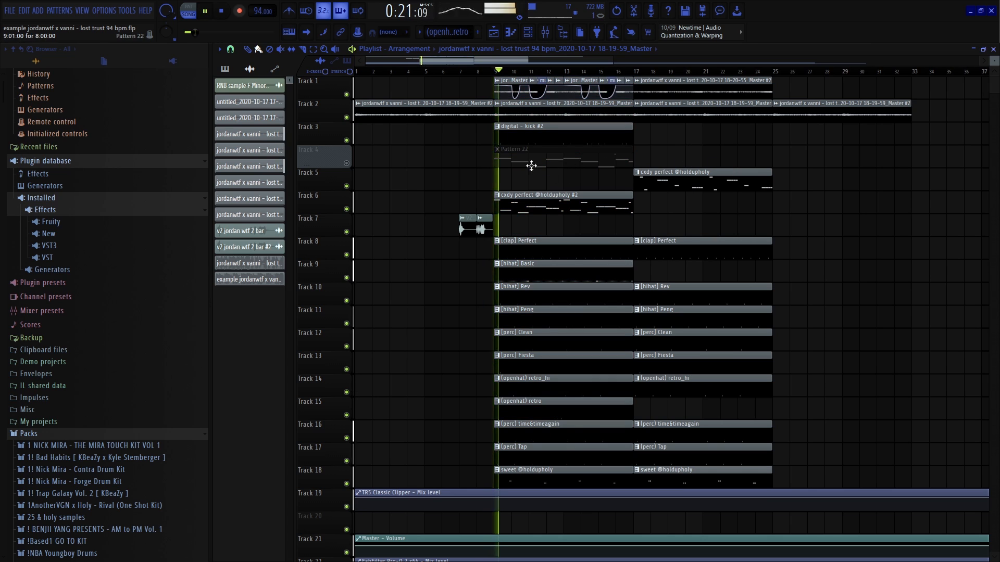
Move the muted Pattern 22 clip on Track 4 out of the bar 9 section to past bar 26, and stop playback
left_click_drag(523, 164, 820, 169)
scroll(726, 178, "up", 2)
scroll(523, 151, "down", 2)
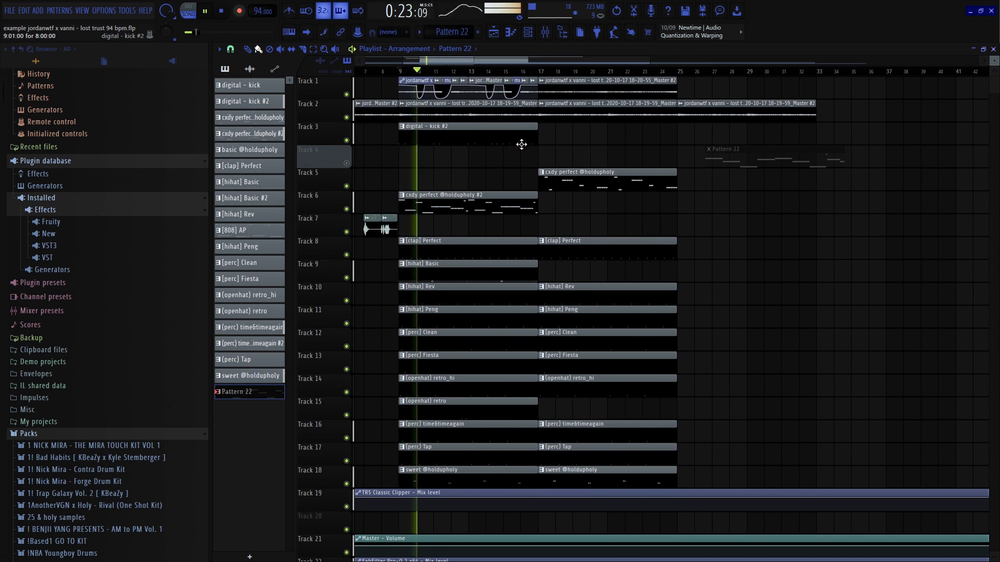
key("space")
Solo Track 1 and play it from bar 9
scroll(394, 101, "up", 3)
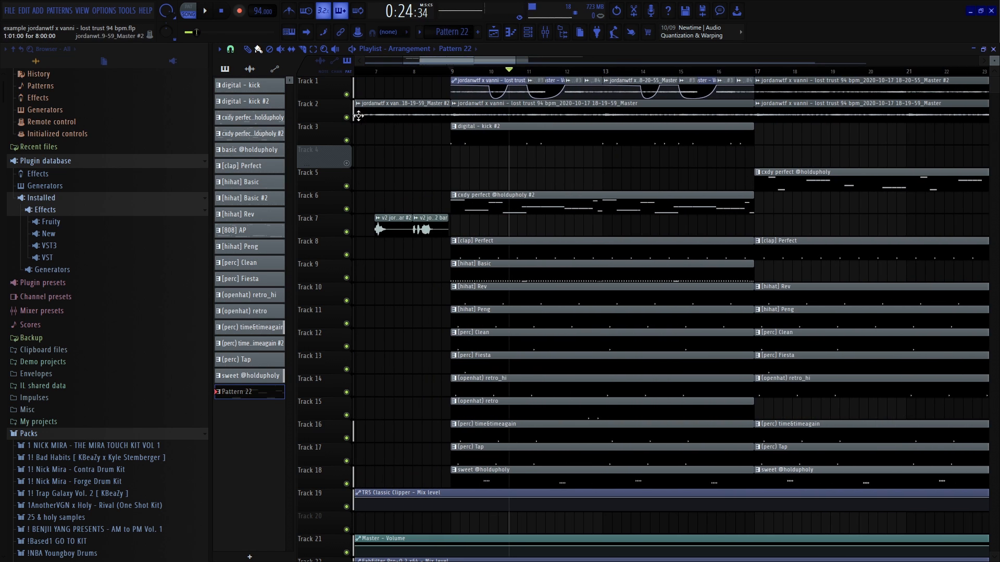
right_click(347, 118)
left_click(347, 95)
scroll(394, 113, "up", 2)
left_click(347, 117)
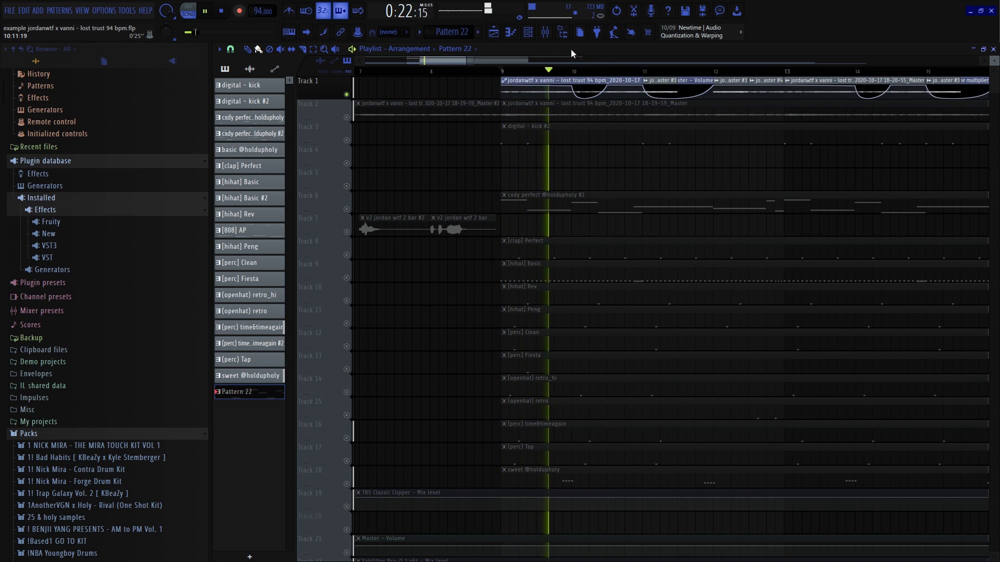
Inspect Panagement Enterprise Edition and FabFilter Pro-MB on mixer insert 22 while auditioning Track 1 from bar 9
left_click(544, 32)
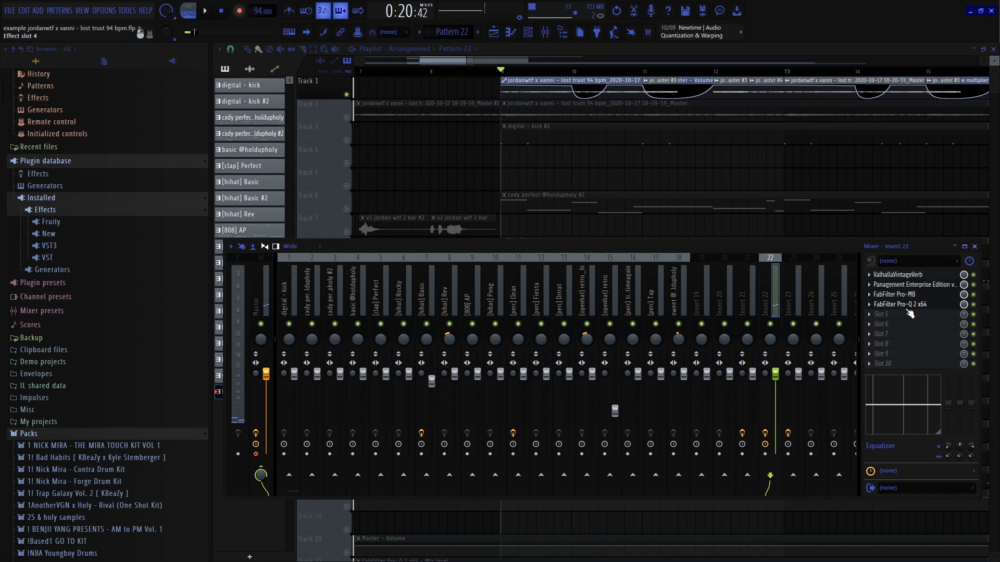
left_click(916, 285)
key("space")
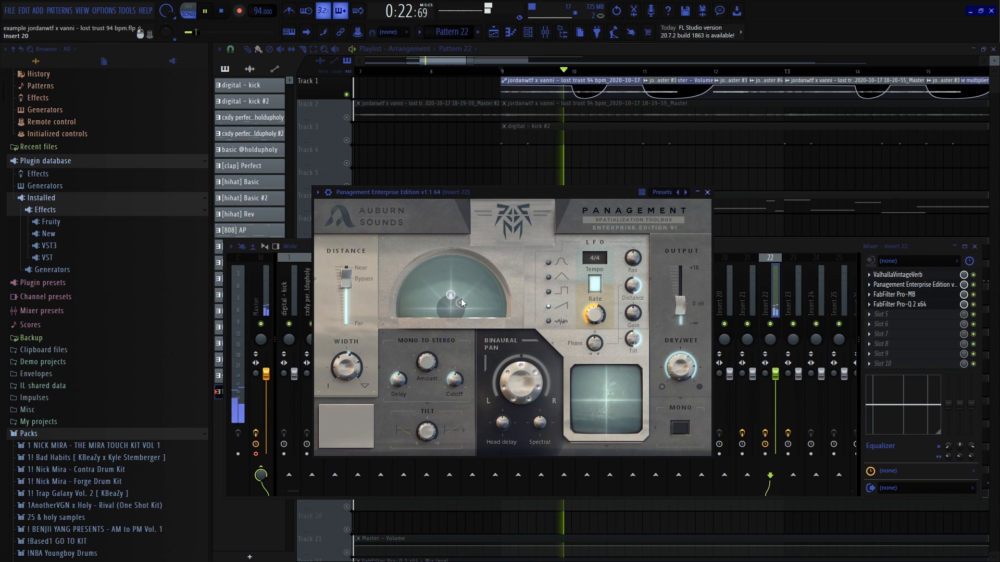
key("space")
left_click(914, 294)
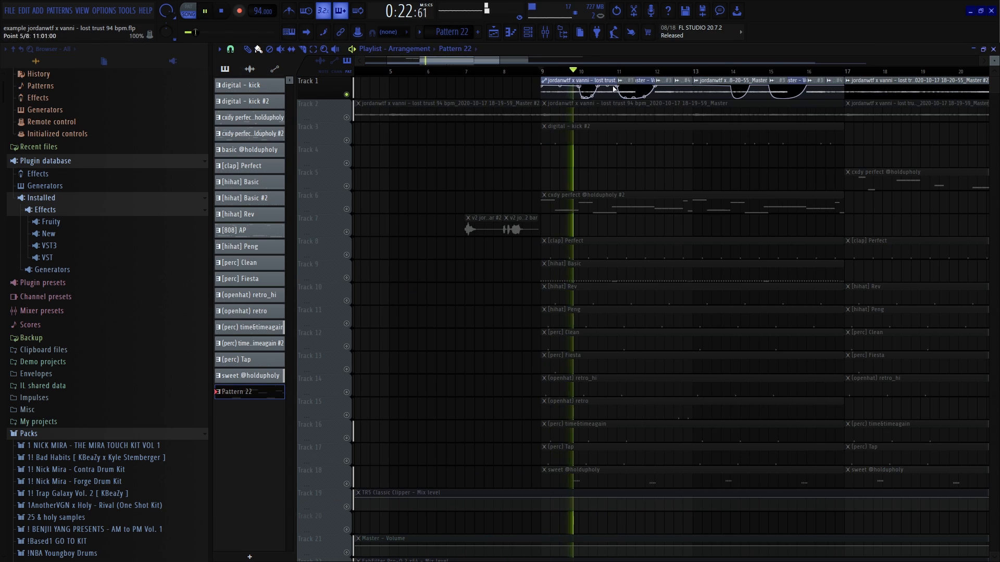
Move the first volume multiplier automation clip from Track 1 to Track 4 and unmute Track 4
left_click(551, 152)
left_click(346, 164)
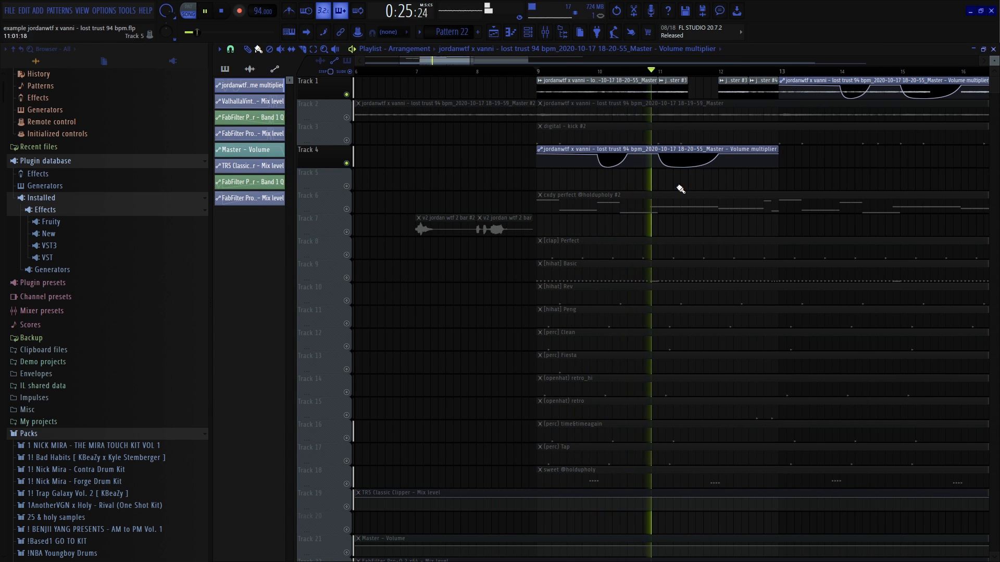
scroll(687, 179, "up", 2)
left_click_drag(691, 166, 650, 174)
right_click(738, 195)
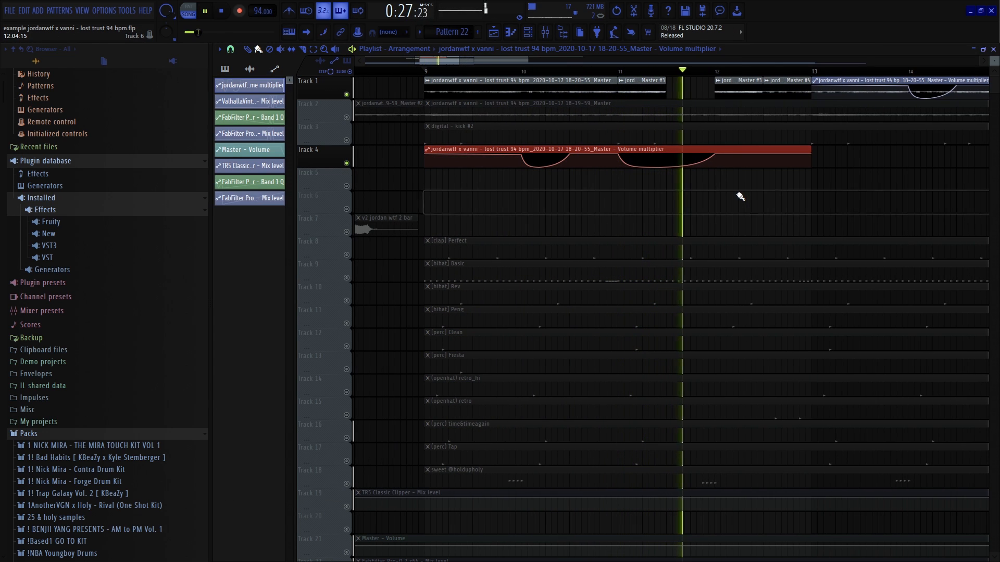
key("ctrl+z")
left_click(564, 218, "ctrl")
scroll(516, 213, "down", 3)
scroll(670, 118, "up", 2)
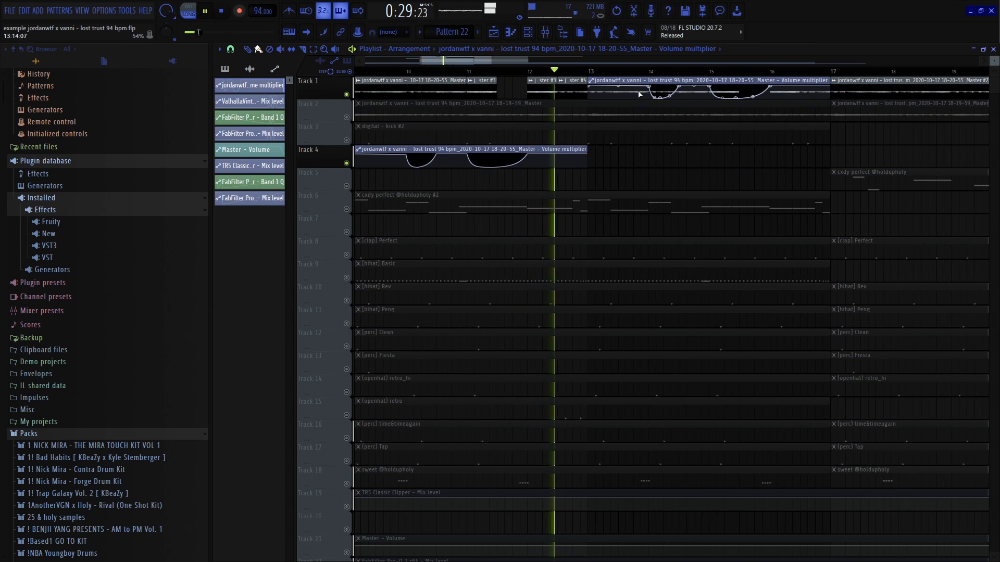
Select the volume multiplier clip on Track 4 and move it back up to Track 1 at bar 9
left_click_drag(590, 157, 545, 180)
scroll(527, 182, "down", 3)
key("shift+Up")
key("shift+Up")
key("shift+Up")
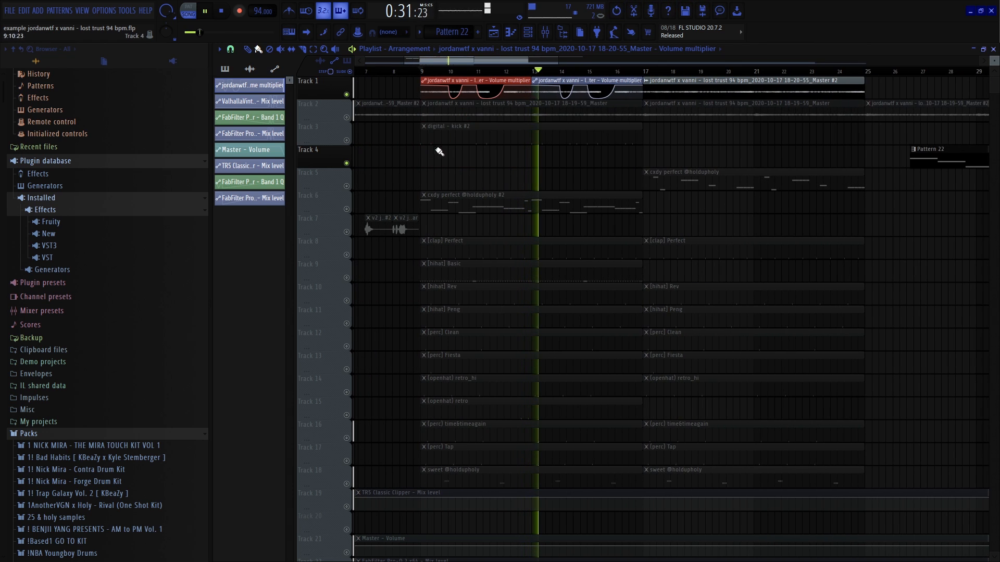
left_click(347, 117)
scroll(399, 93, "up", 2)
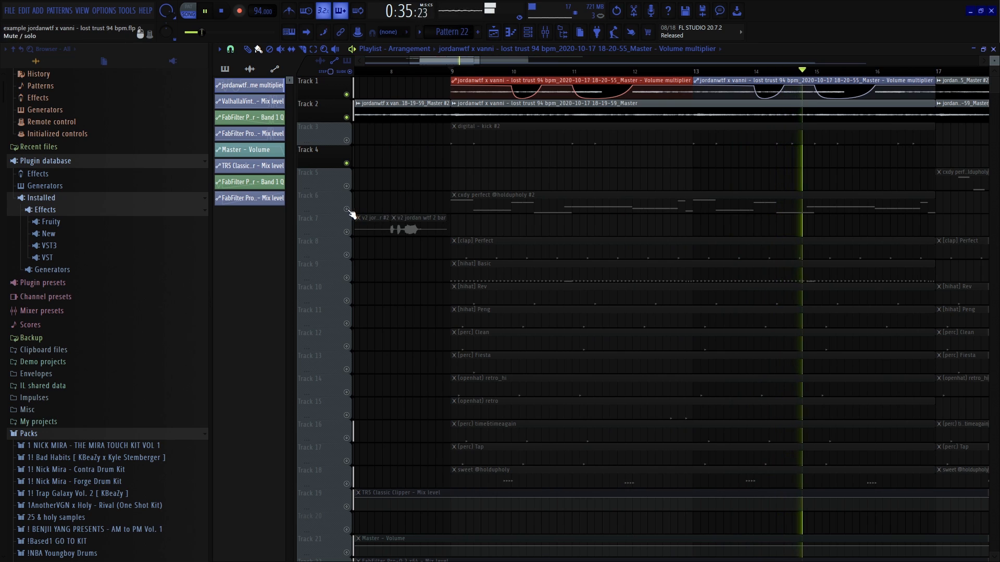
left_click_drag(346, 256, 346, 483)
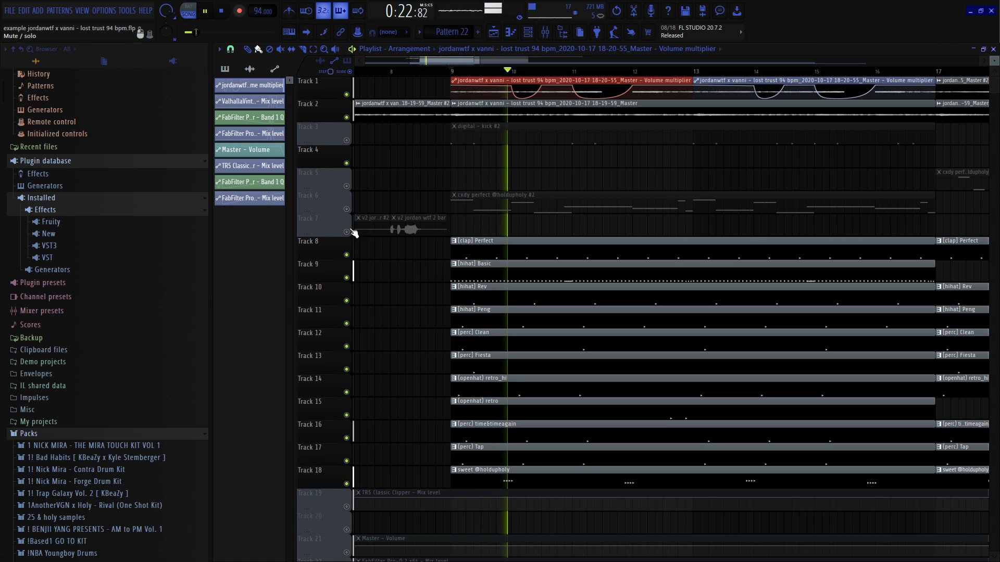
left_click(347, 209)
left_click(347, 140)
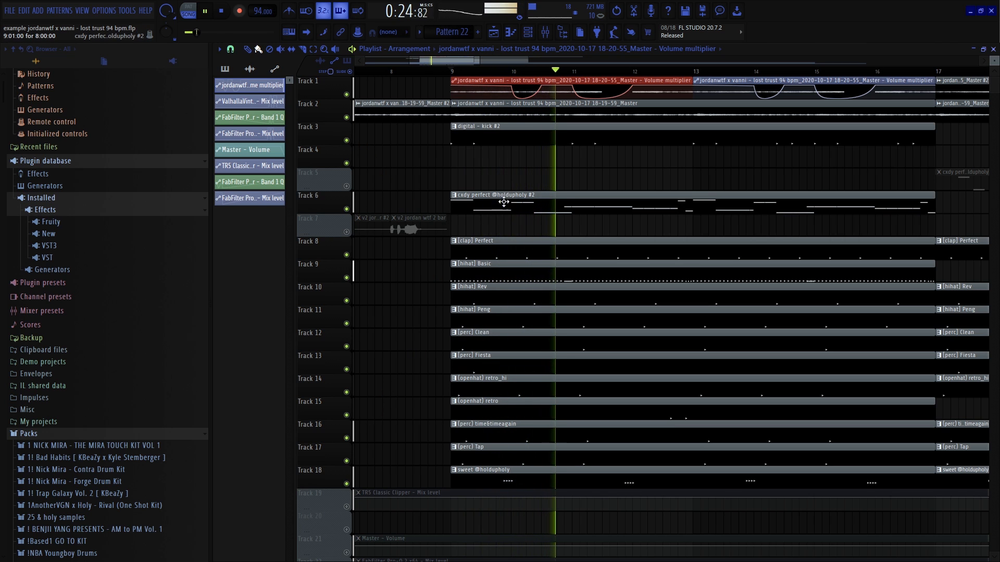
Clear the clip selection, unmute Track 5, and play from bar 16 into the section at bar 17
scroll(558, 192, "down", 5)
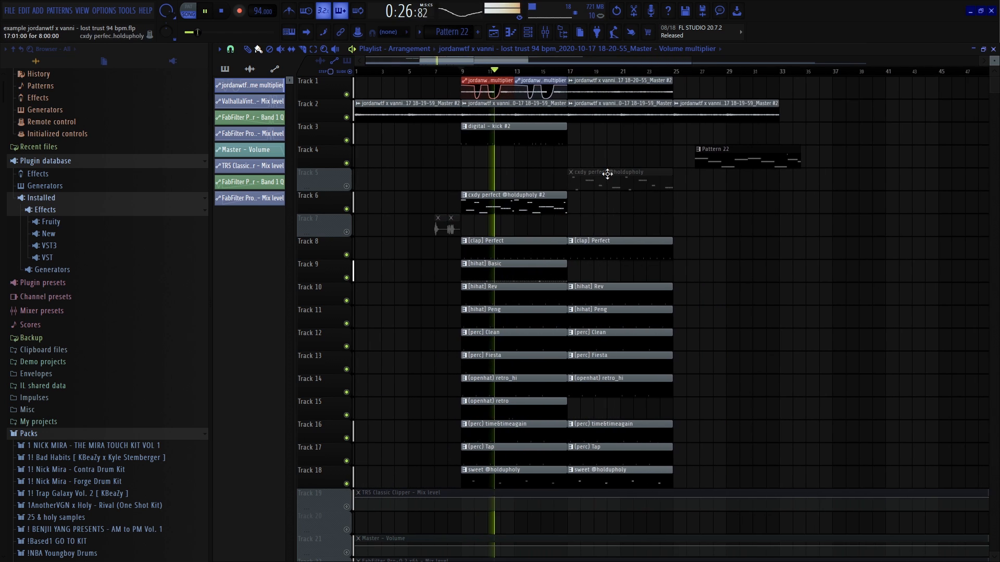
left_click(540, 156, "ctrl")
scroll(539, 156, "up", 2)
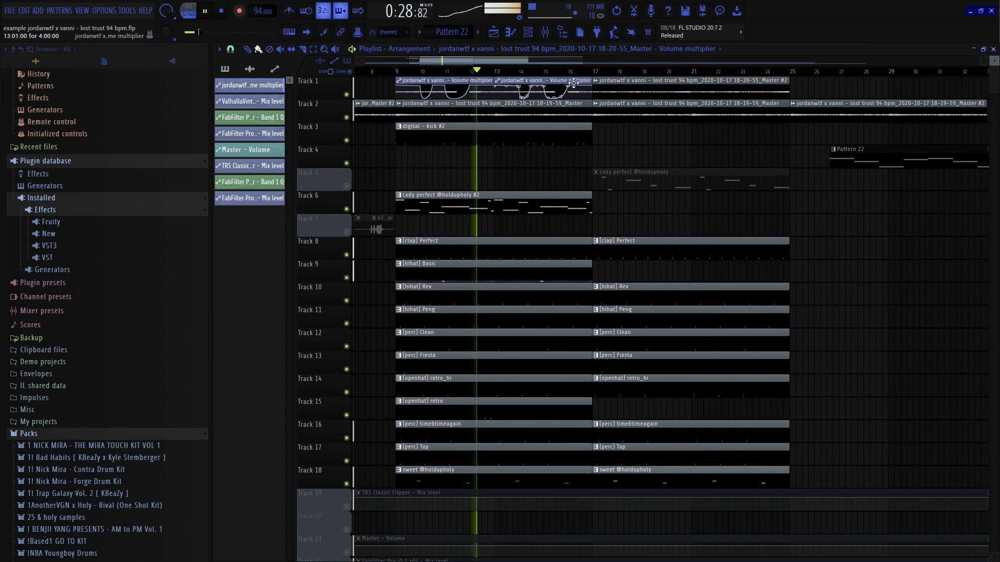
left_click_drag(569, 80, 448, 462)
scroll(526, 273, "up", 2)
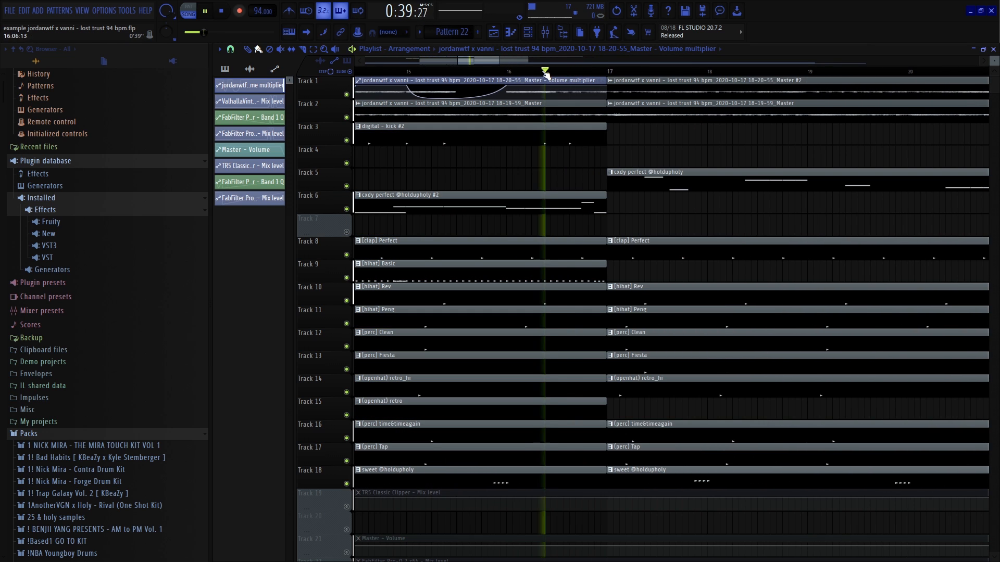
scroll(714, 146, "down", 4)
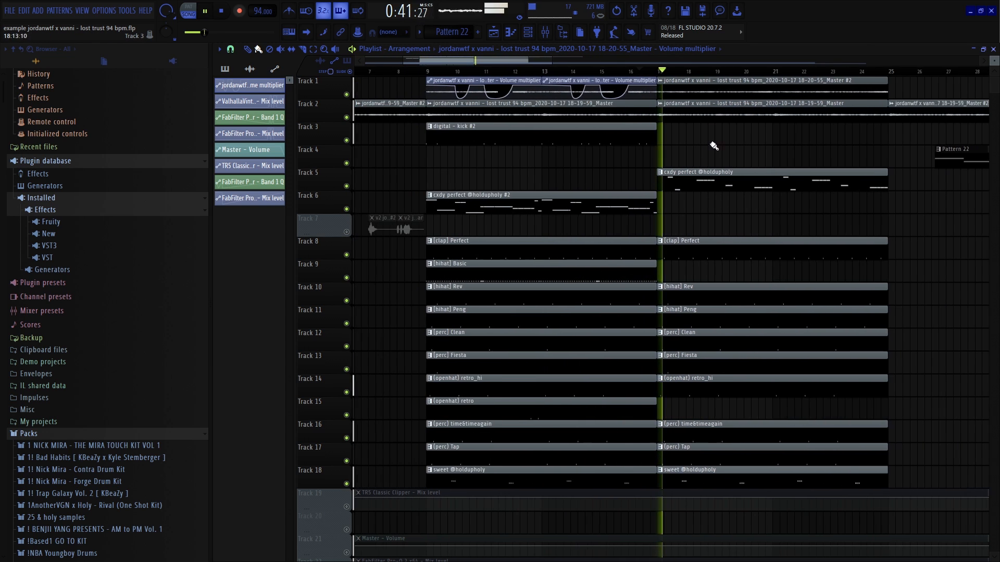
left_click_drag(729, 146, 638, 134)
scroll(747, 224, "up", 2)
left_click_drag(732, 224, 711, 183)
scroll(593, 203, "down", 2)
double_click(648, 179)
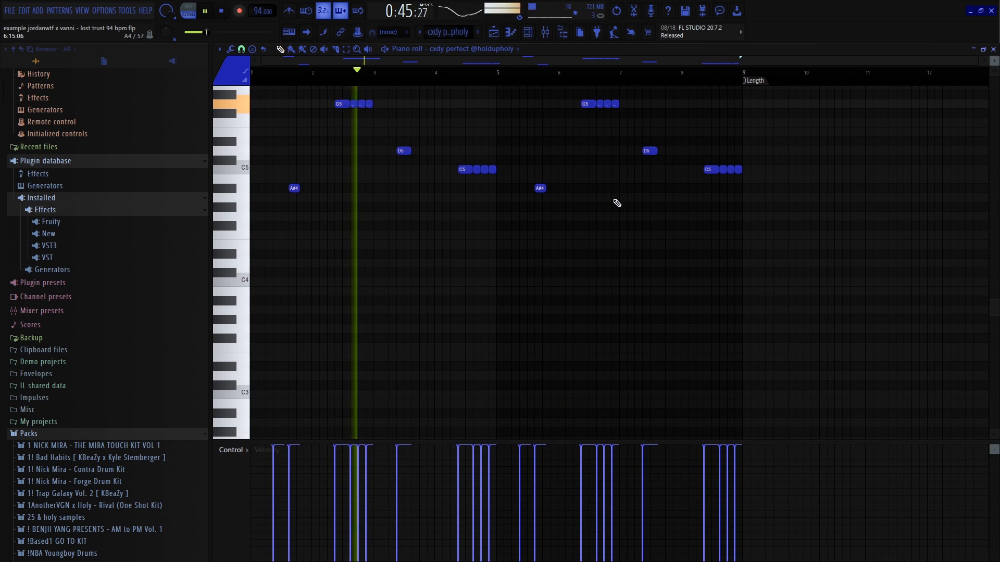
scroll(609, 208, "up", 5)
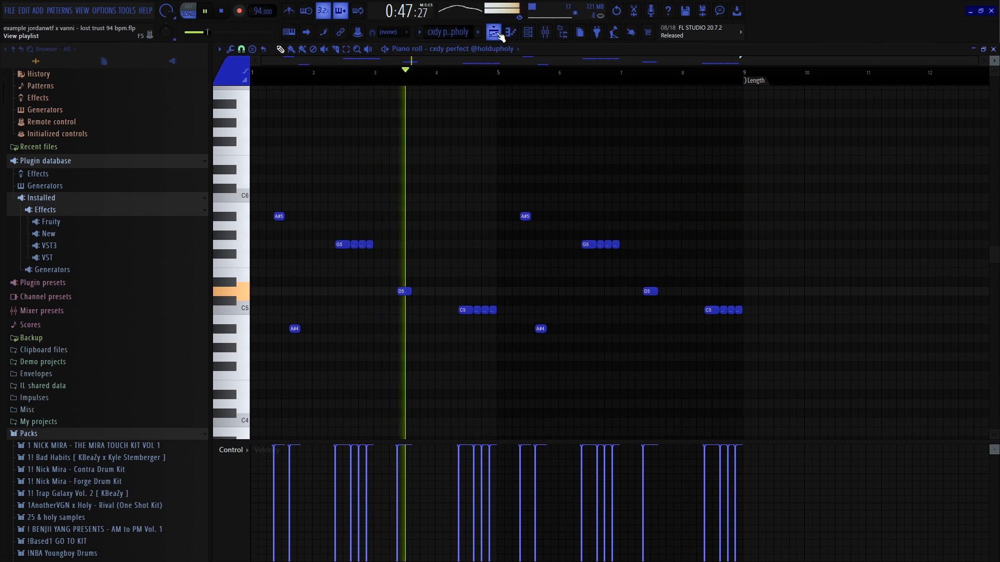
left_click(500, 35)
double_click(448, 201)
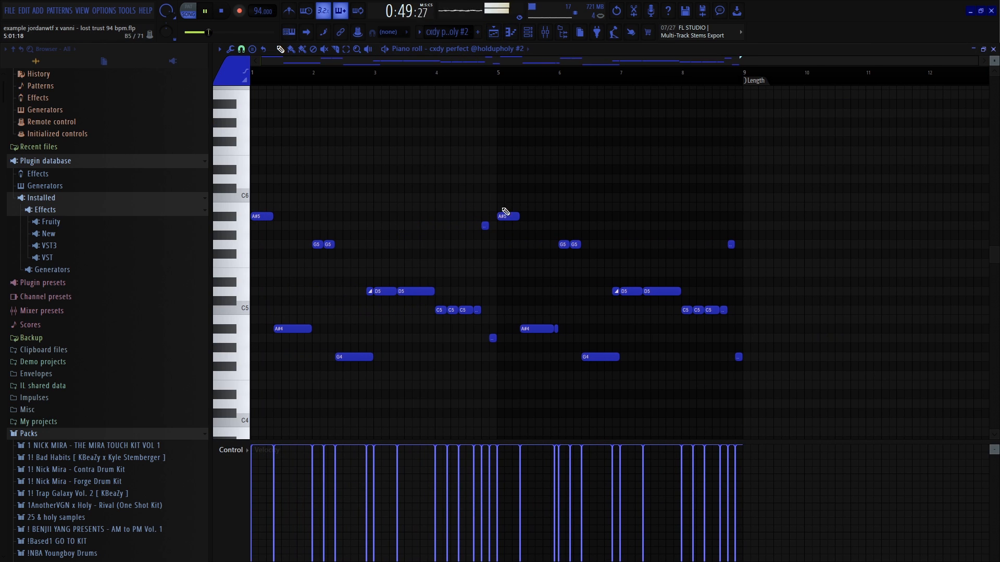
left_click(494, 33)
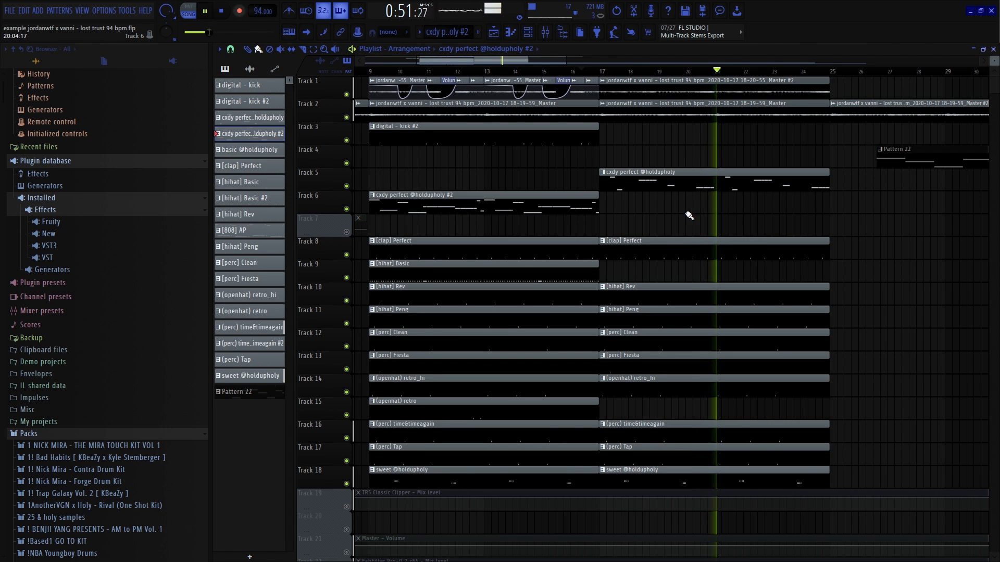
Stop playback, try a clip on Track 9 after bar 17, and delete it
key("space")
scroll(656, 259, "up", 3)
left_click(487, 268)
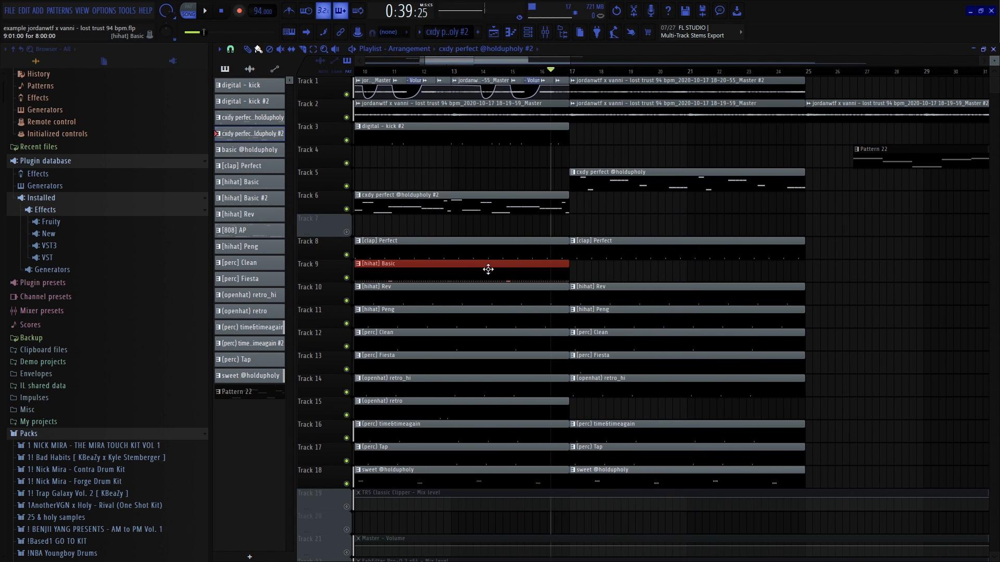
left_click(613, 276)
right_click(614, 278)
scroll(598, 469, "up", 4)
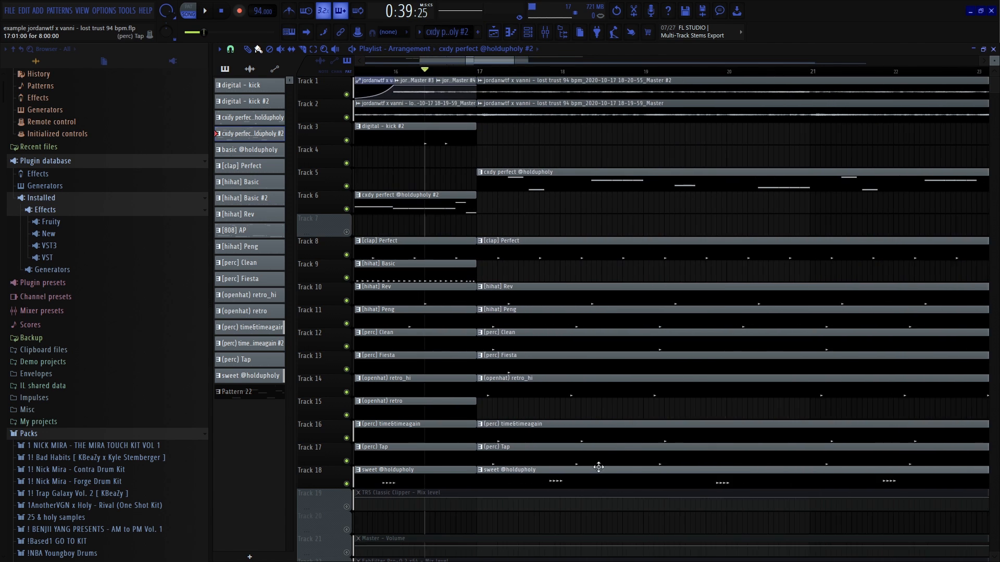
Set the playhead at bar 17, select that section's clips on Tracks 1 to 14, and clear the selection
left_click(586, 488)
scroll(506, 423, "up", 3)
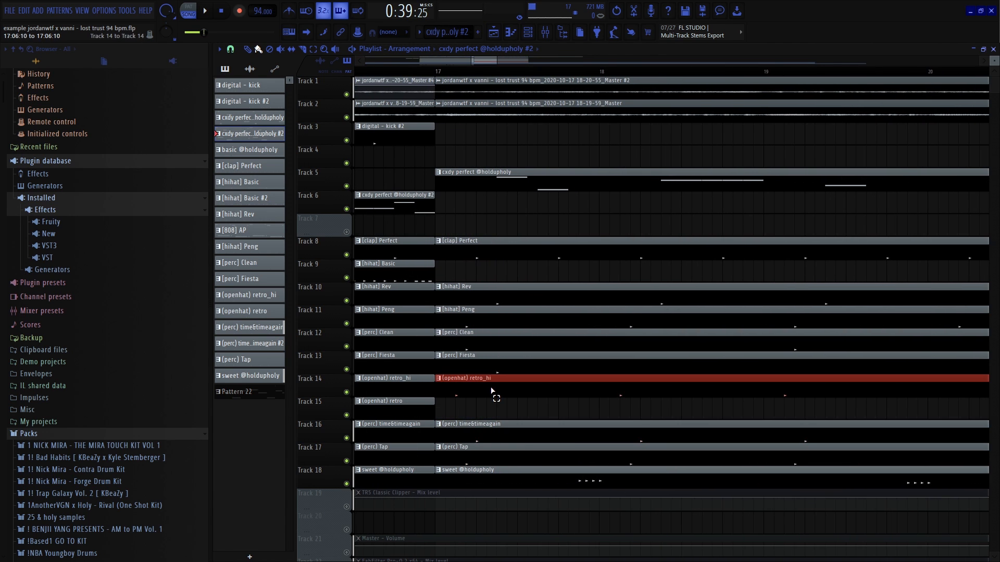
left_click_drag(662, 390, 609, 84)
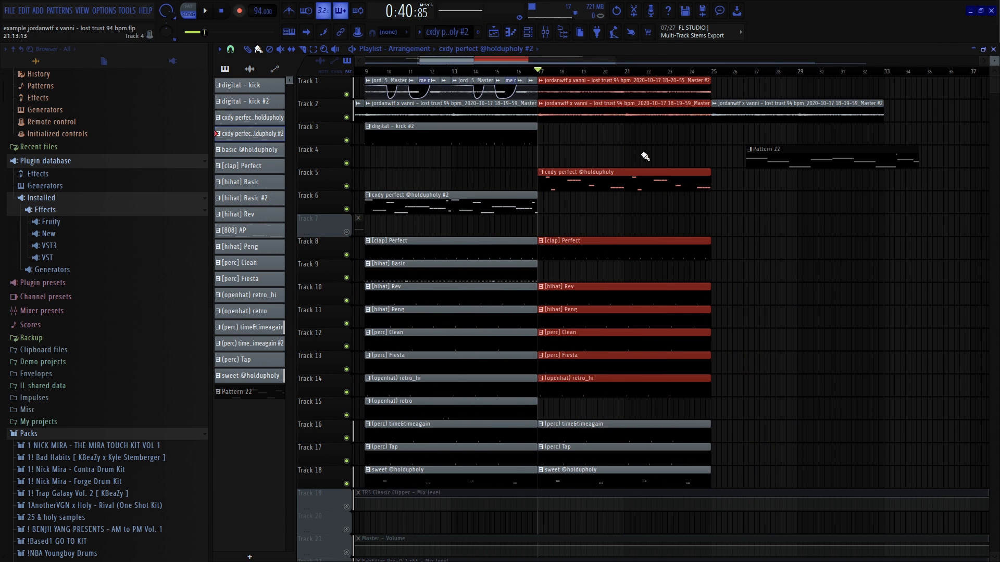
left_click(614, 141, "ctrl")
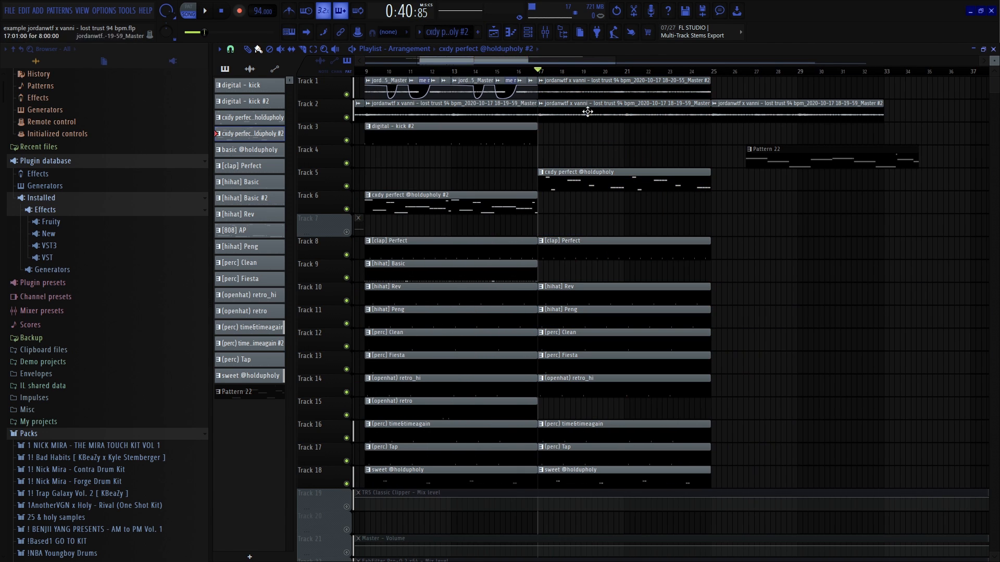
Check the effect slots of mixer insert 21 and return to the playlist
left_click(551, 33)
left_click(744, 296)
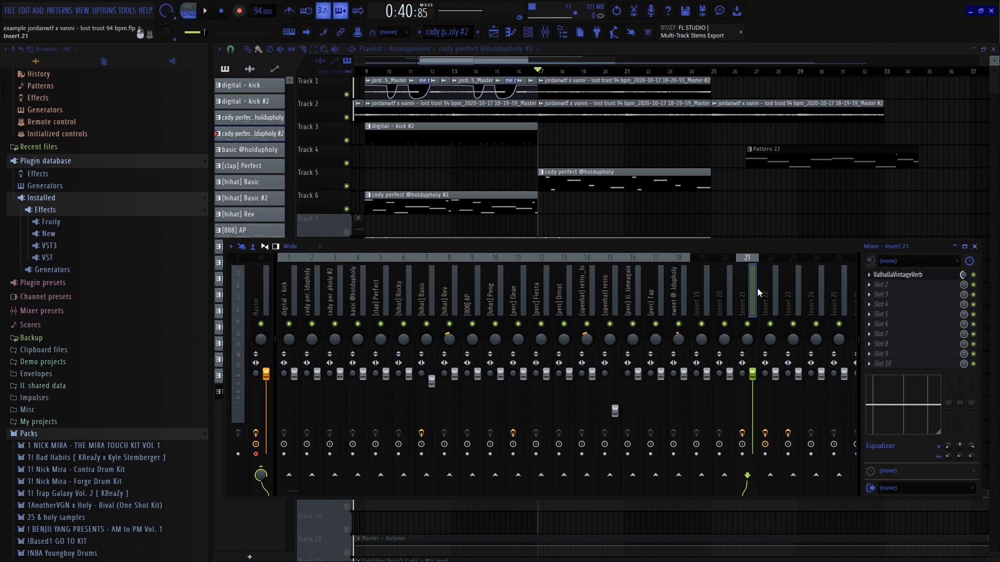
key("F9")
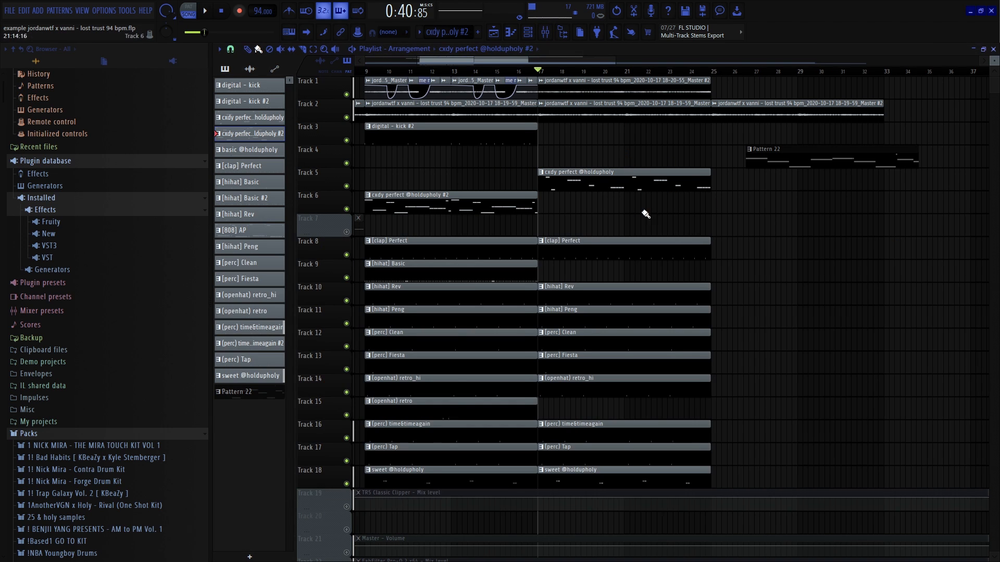
Point out the drum clips after bar 17 and set the playhead at the section's end, bar 25
scroll(644, 214, "up", 3)
left_click_drag(723, 315, 666, 449)
right_click(899, 335)
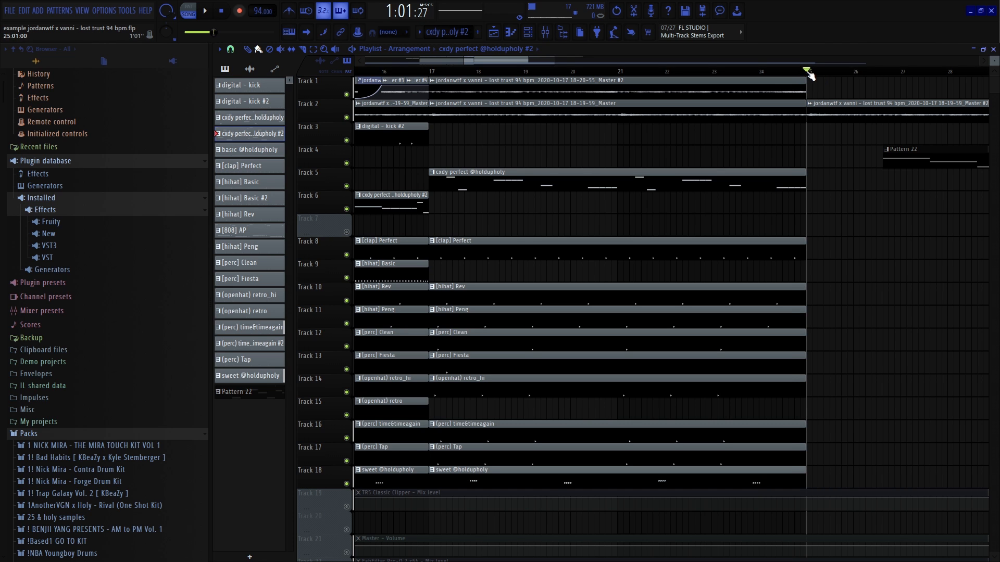
scroll(563, 130, "down", 2)
scroll(596, 161, "down", 2)
Review the intro and full-section clips, highlight digital - kick #2, and return the playhead to bar 17
left_click_drag(634, 116, 352, 89)
left_click(712, 120, "ctrl")
left_click_drag(388, 137, 388, 137)
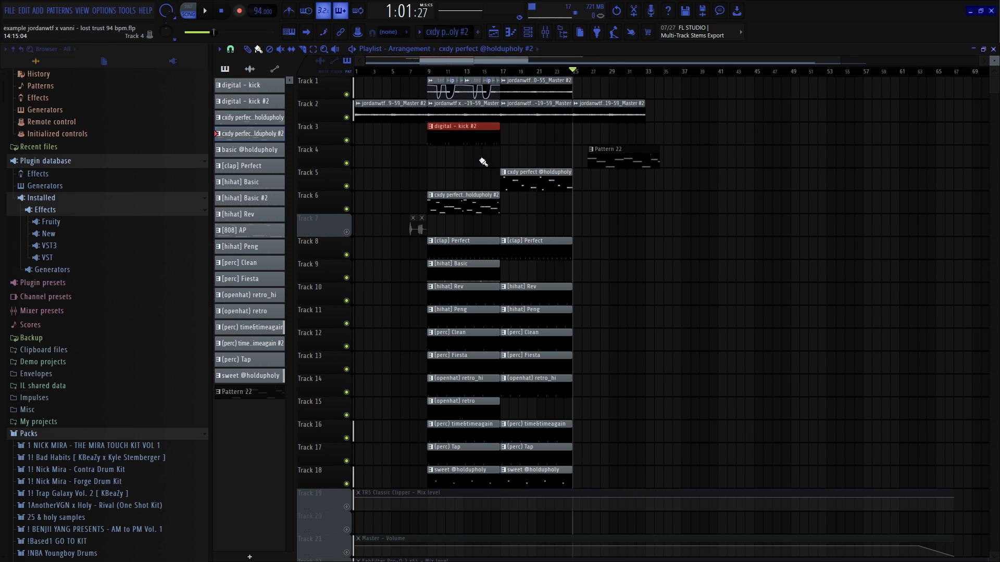
scroll(604, 145, "up", 4)
scroll(583, 169, "down", 3)
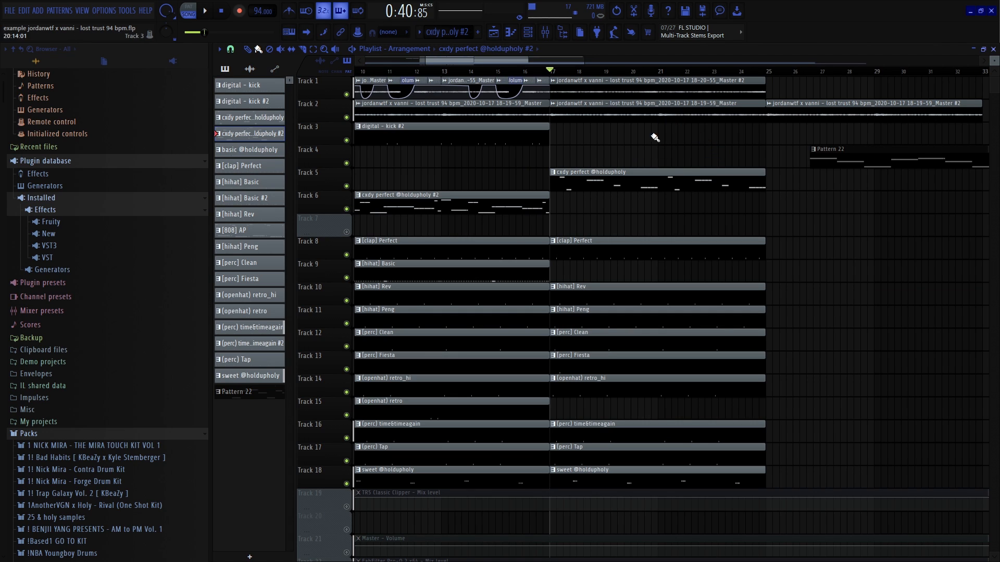
Scrub the playhead through the stripped-down section to its end at bar 25
scroll(599, 150, "up", 2)
left_click(437, 72)
left_click_drag(759, 81, 846, 83)
scroll(636, 186, "down", 3)
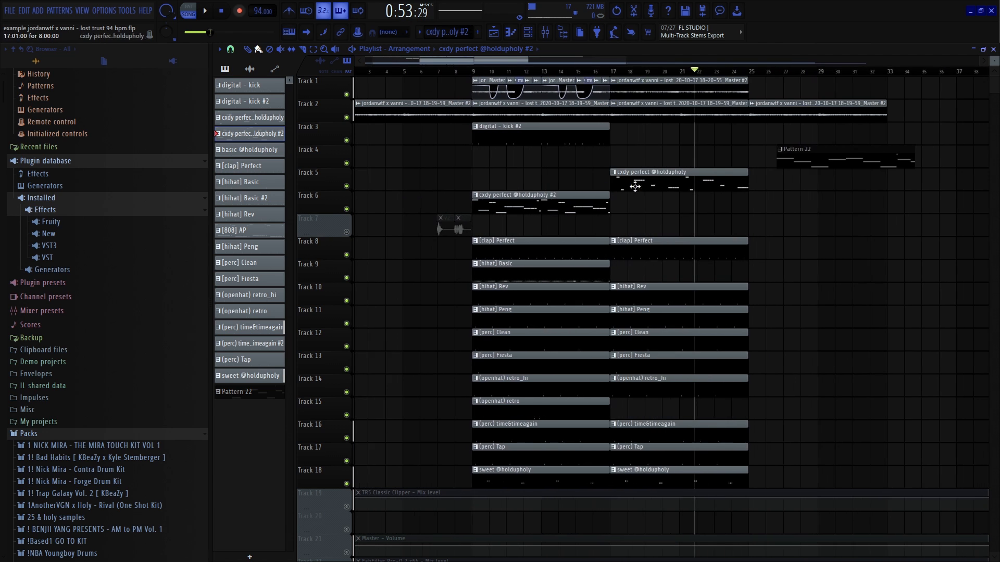
scroll(776, 187, "up", 6)
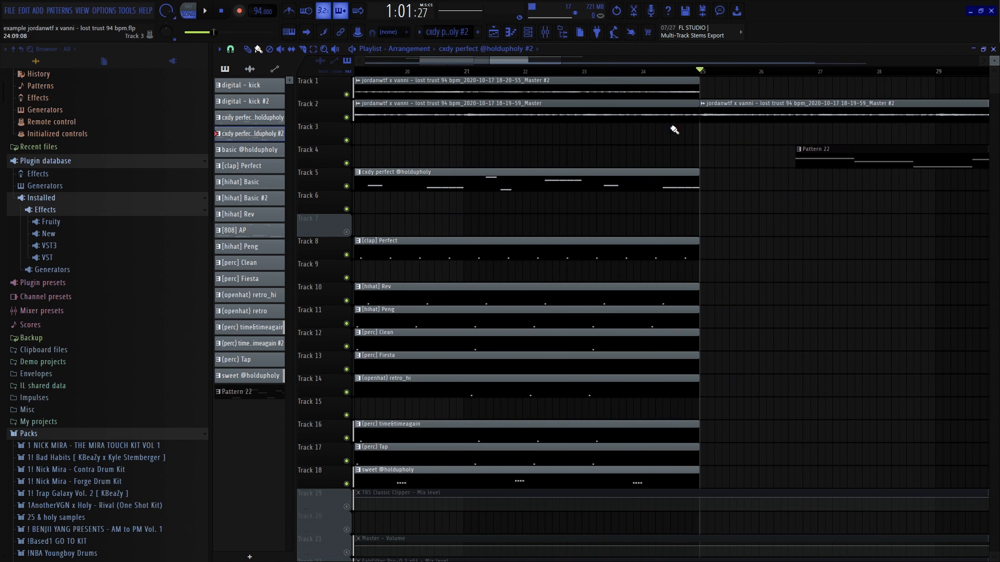
Move the Pattern 22 clip on Track 4 so that it starts at bar 25, where the stripped-down section ends
scroll(672, 131, "down", 4)
scroll(776, 170, "up", 2)
left_click_drag(764, 149, 702, 148)
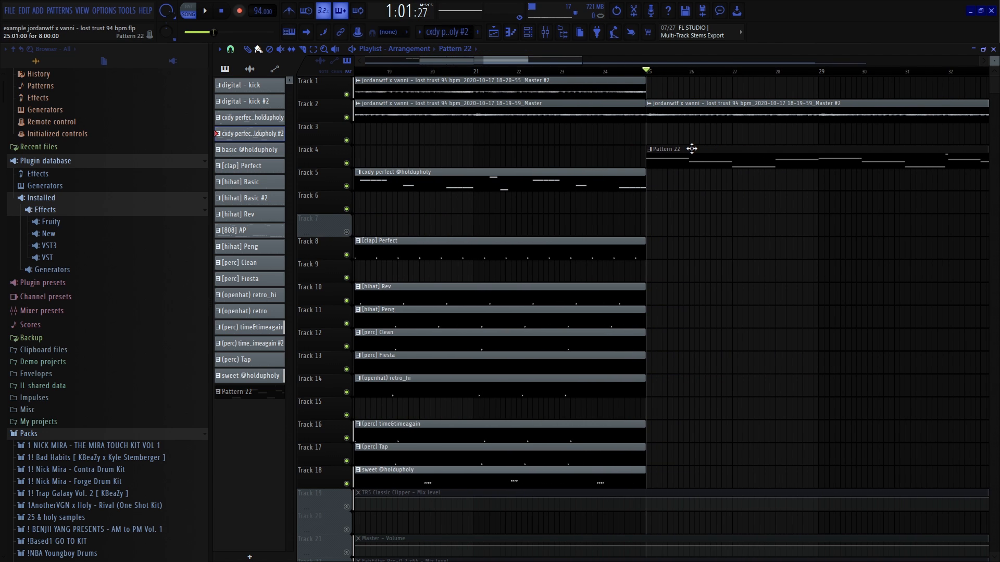
scroll(672, 177, "down", 4)
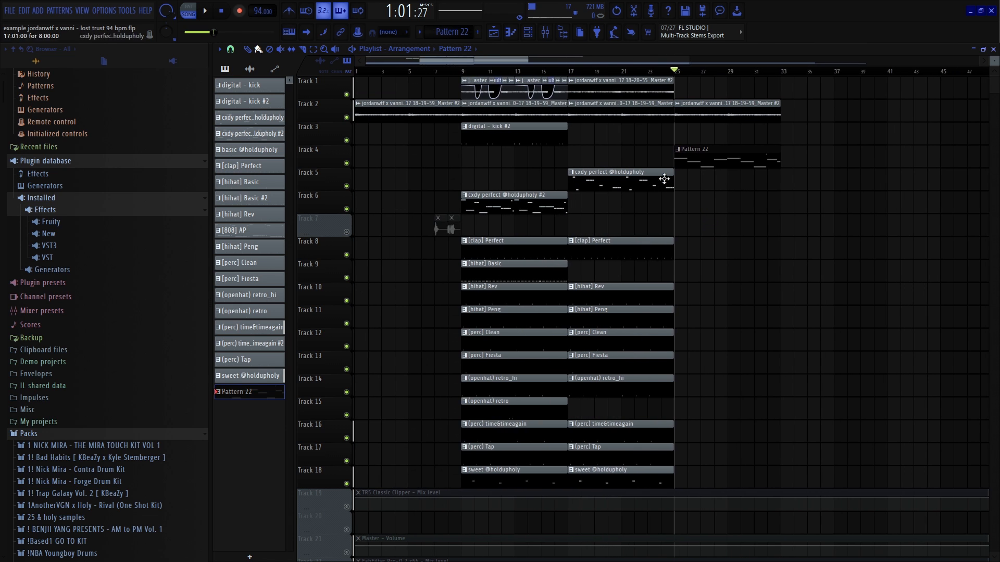
scroll(691, 158, "up", 3)
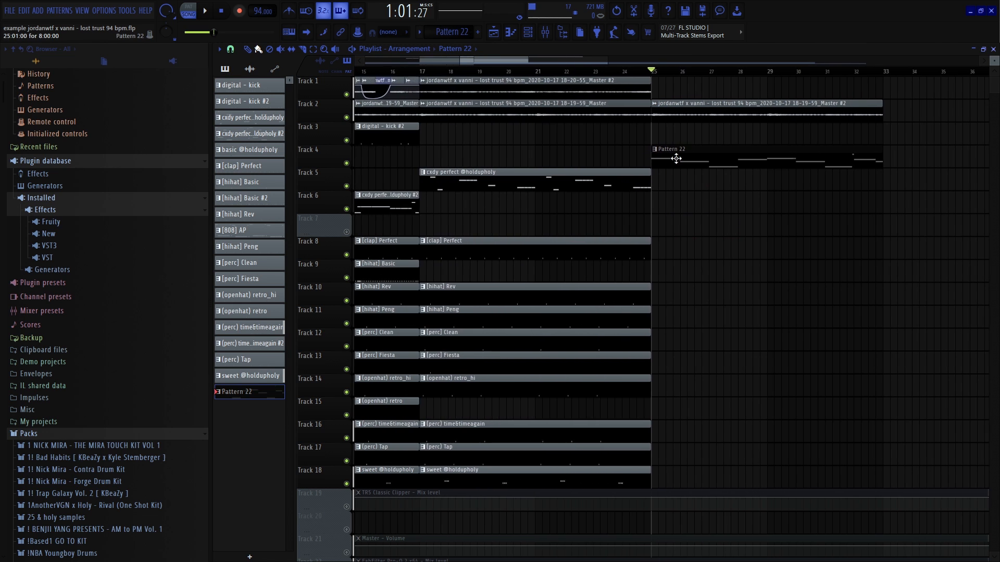
Show the notes of Pattern 22 in the piano roll and return to the playlist
double_click(677, 159)
scroll(507, 242, "down", 4)
left_click(500, 33)
left_click(503, 35)
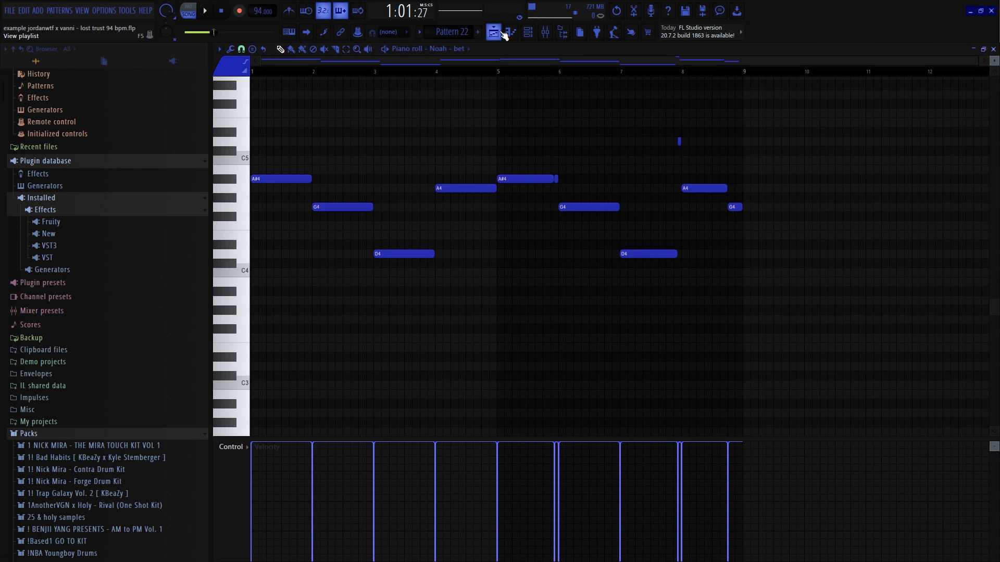
left_click(504, 34)
Play the Pattern 22 section from bar 25, stop, and recheck its second-half notes before returning to the playlist
key("space")
scroll(767, 221, "up", 1)
scroll(735, 229, "down", 3)
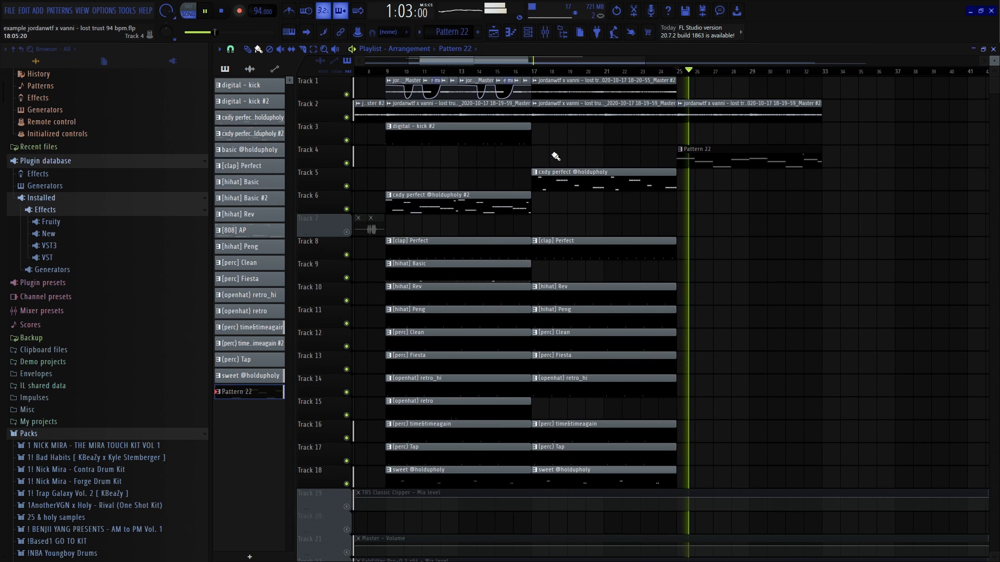
left_click_drag(558, 61, 500, 71)
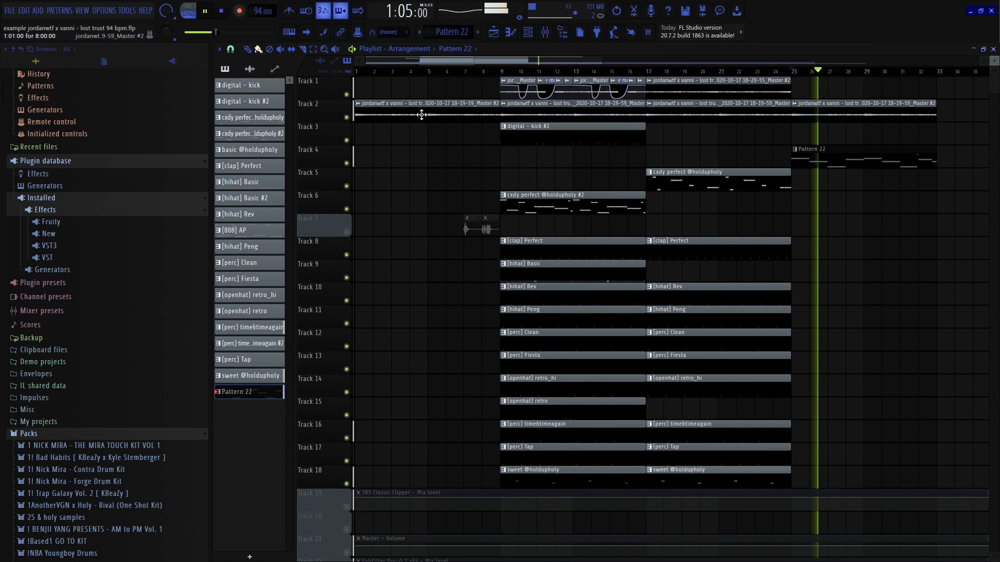
key("space")
left_click_drag(421, 78, 409, 119)
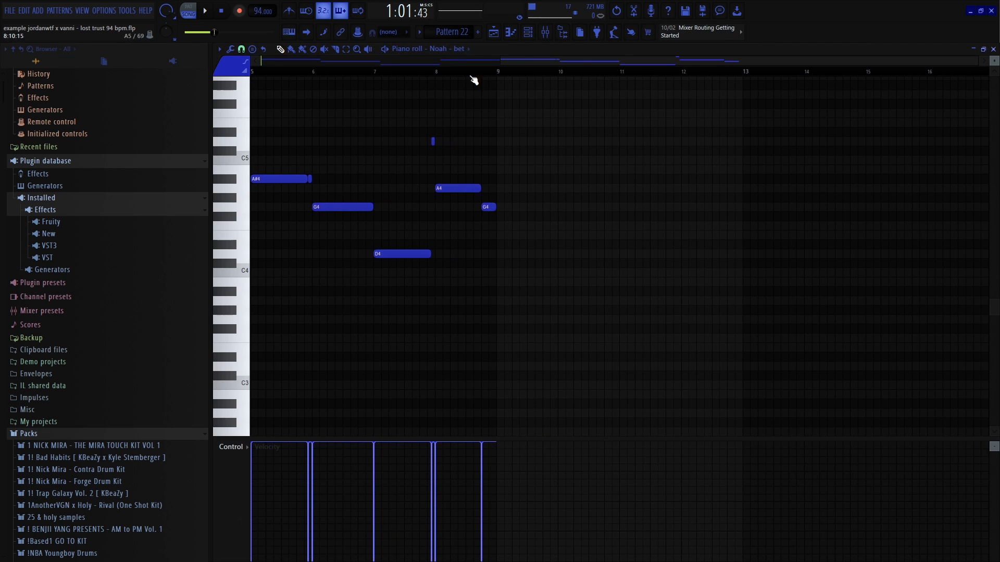
left_click(494, 34)
Compare the Pattern 22 section with the clips before it and set the playhead to bar 25
scroll(558, 94, "down", 3)
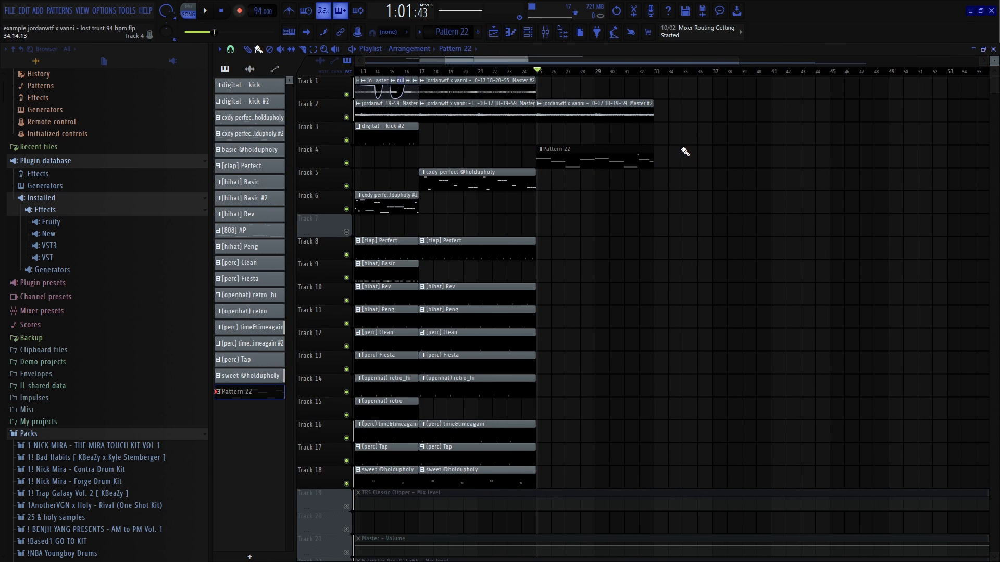
scroll(543, 133, "down", 2)
left_click_drag(524, 111, 453, 113)
scroll(513, 133, "up", 6)
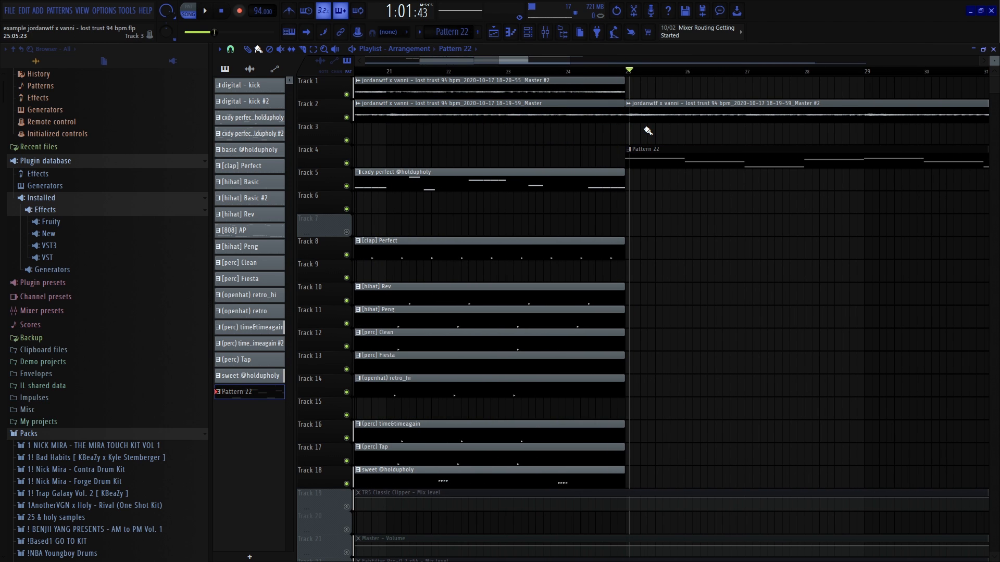
scroll(659, 159, "down", 4)
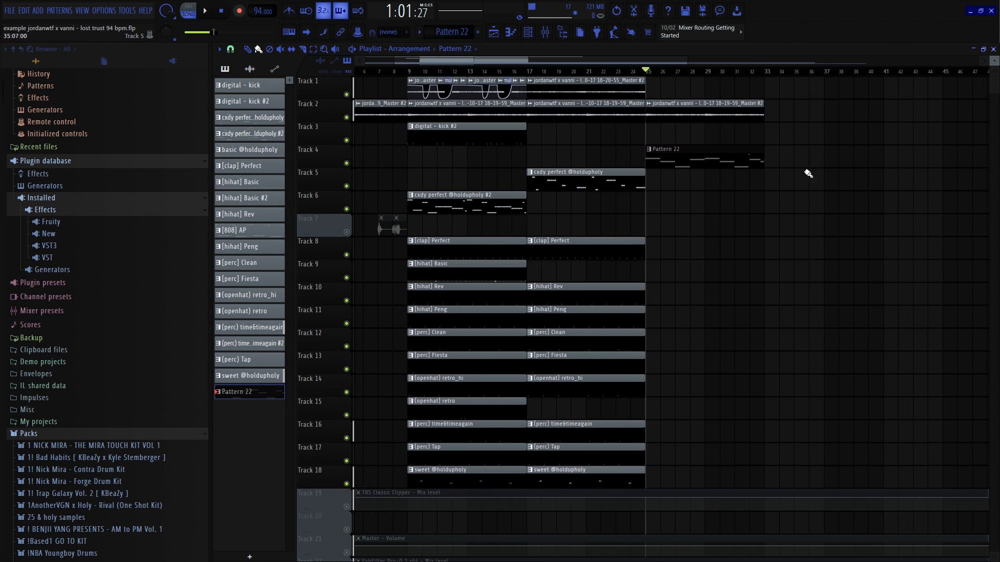
left_click_drag(808, 172, 640, 160)
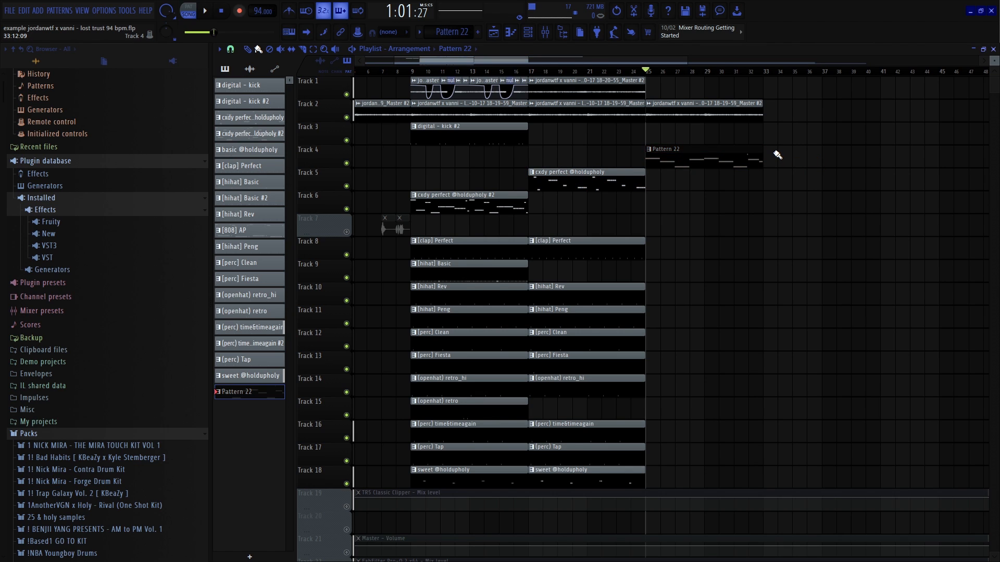
scroll(777, 154, "up", 3)
left_click_drag(889, 89, 779, 181)
left_click(724, 180, "ctrl")
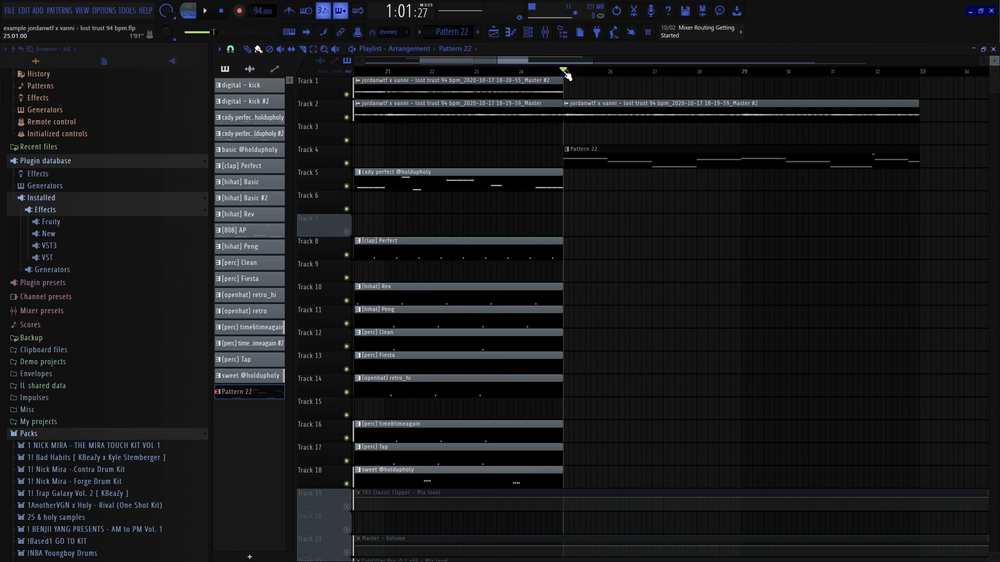
scroll(643, 232, "down", 3)
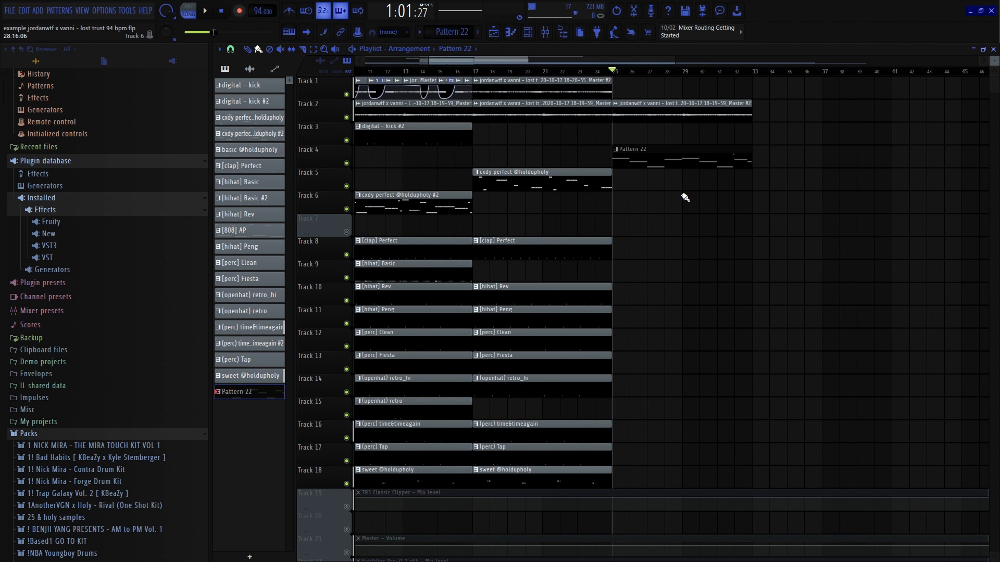
Play Pattern 22 in the piano roll, highlight its second-half notes from bar 5 on, and return to the playlist
double_click(688, 163)
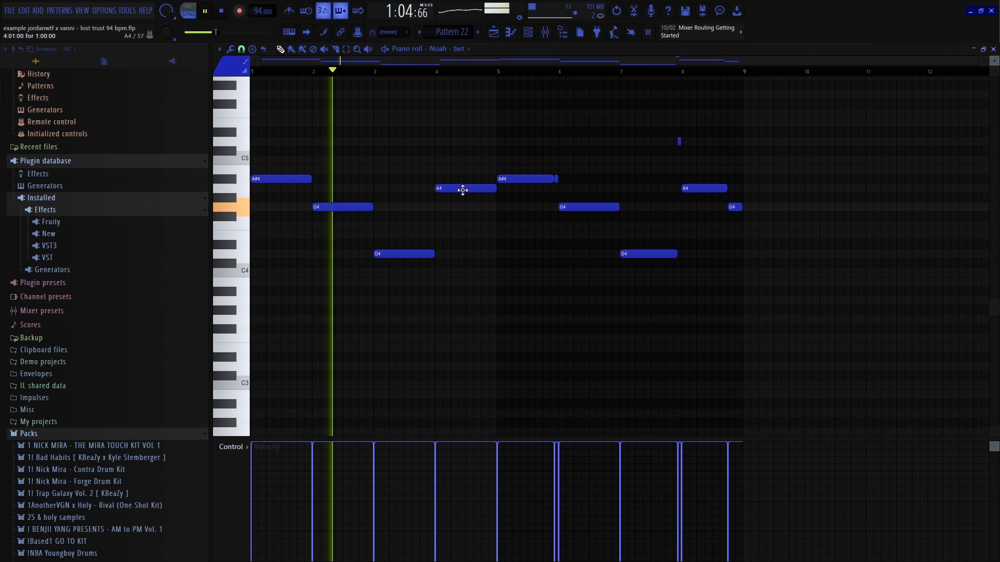
left_click_drag(462, 190, 272, 270)
scroll(361, 268, "up", 3)
key("space")
left_click_drag(741, 385, 487, 246)
scroll(556, 292, "up", 4)
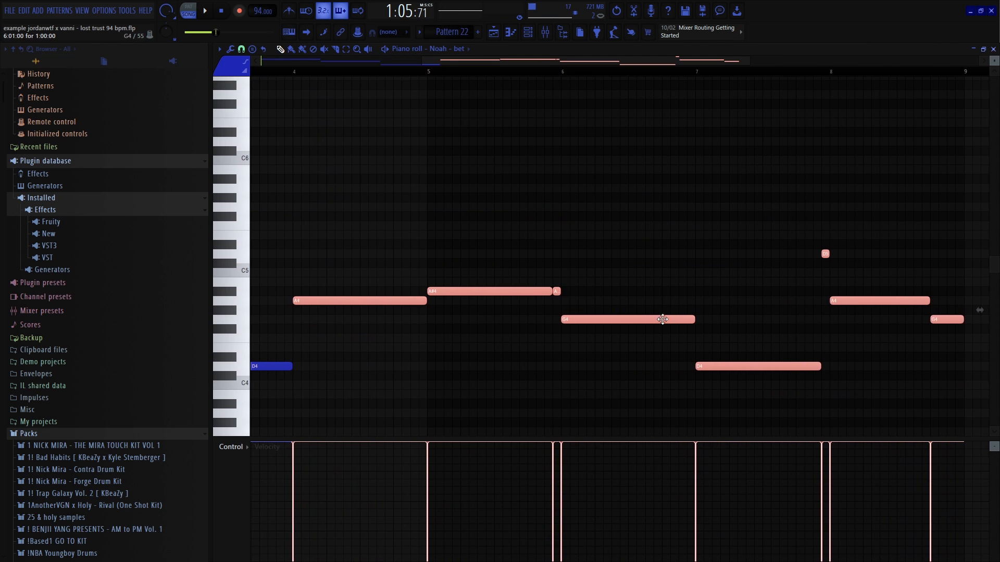
scroll(560, 313, "down", 3)
left_click_drag(828, 407, 537, 245)
scroll(612, 281, "up", 3)
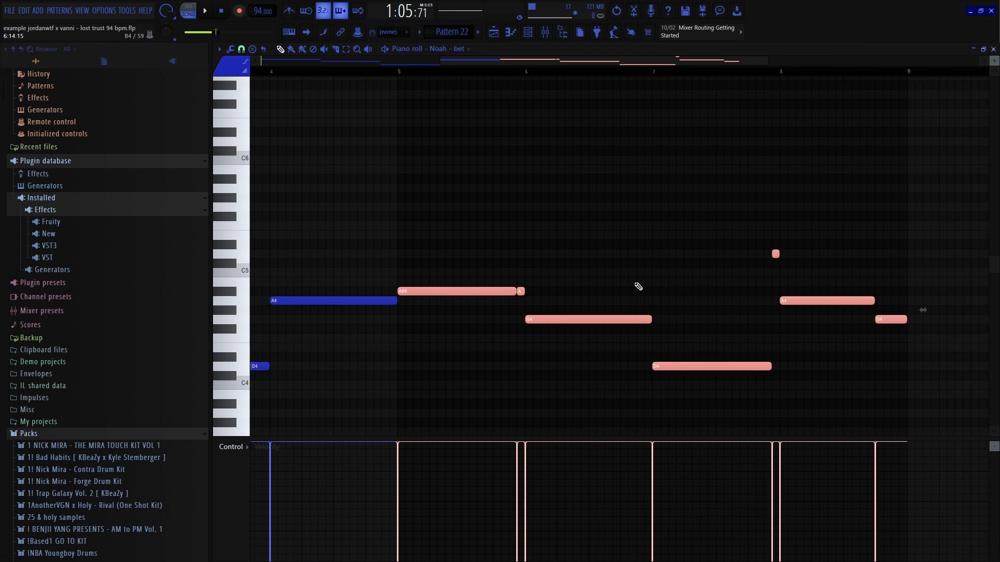
left_click(494, 35)
Copy the drum clips on Tracks 8 to 18 from bar 9 to bar 25 and trim their starts to bar 29
scroll(464, 462, "up", 3)
left_click_drag(442, 240, 444, 471)
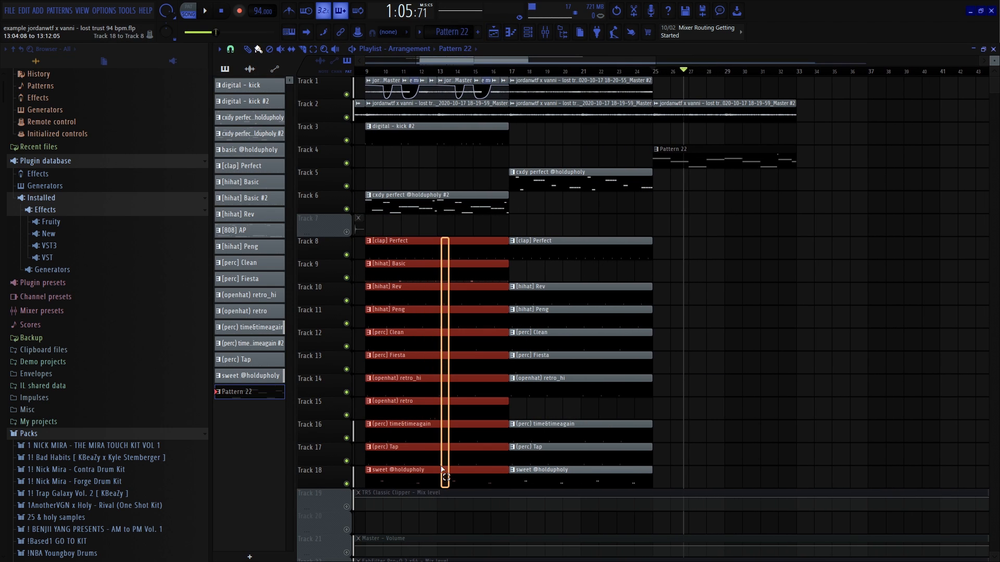
left_click_drag(398, 252, 685, 253)
scroll(666, 259, "up", 3)
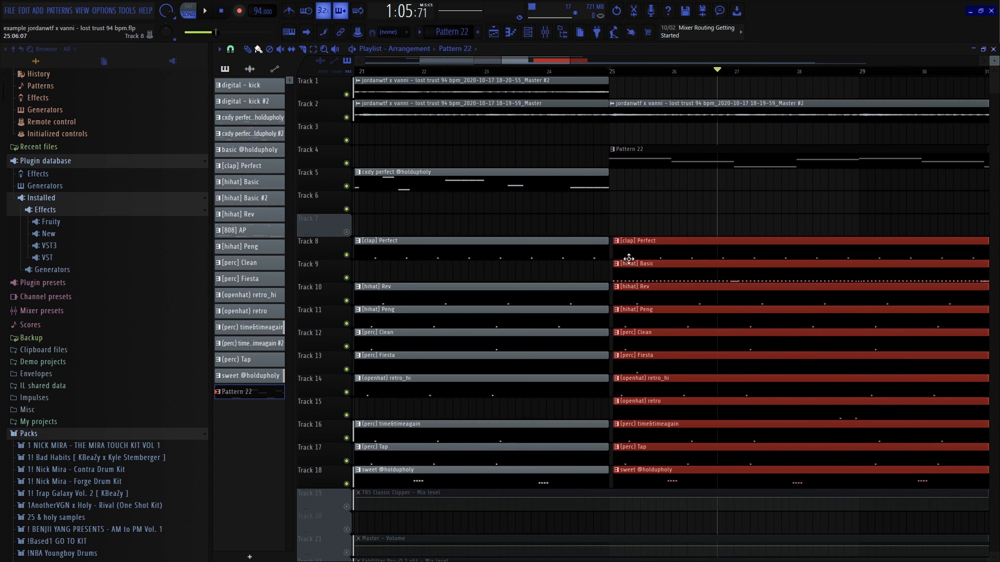
left_click_drag(613, 253, 864, 268)
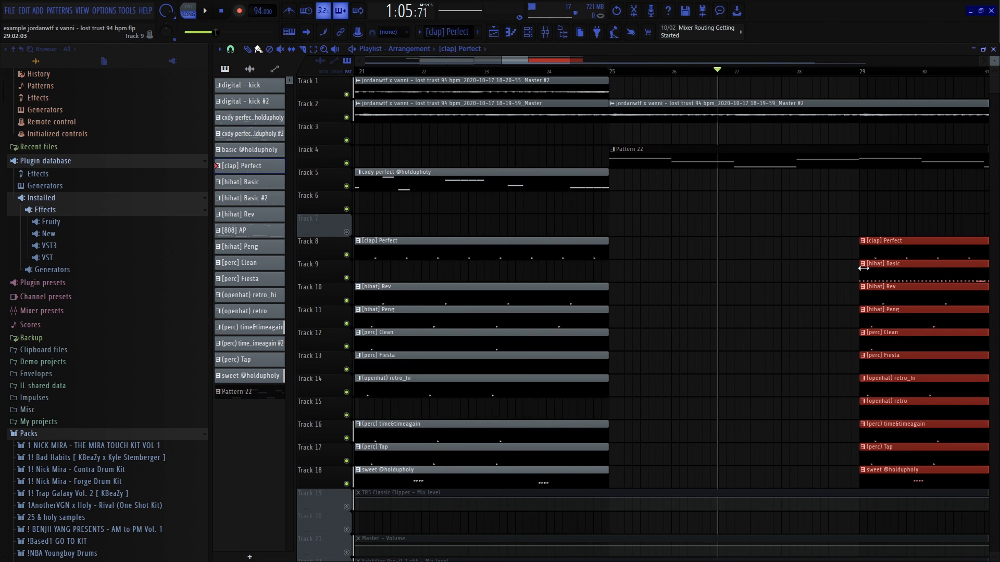
scroll(695, 194, "right", 2)
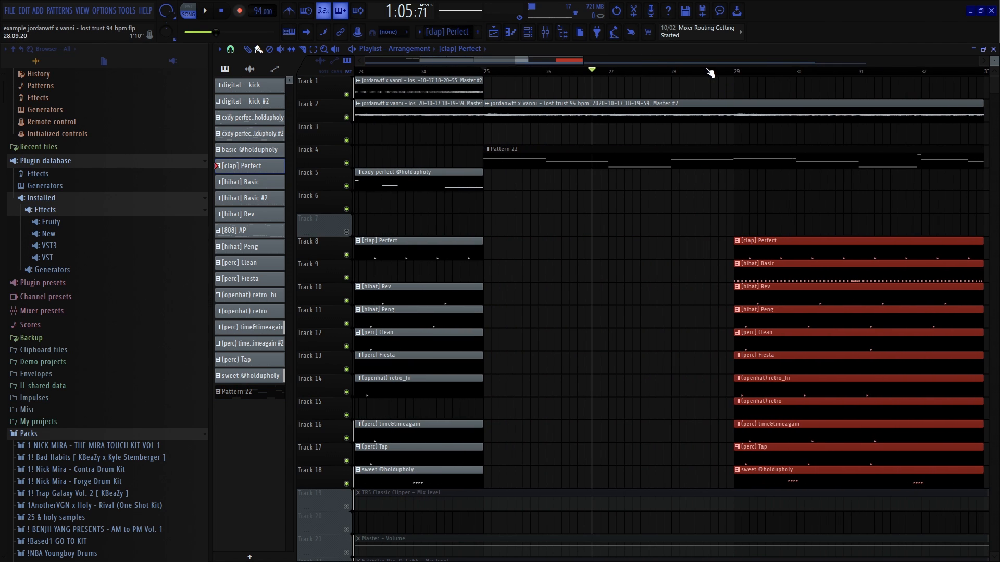
Play the drum entry at bar 29 with the clips deselected, then stop playback
scroll(677, 192, "down", 3)
key("space")
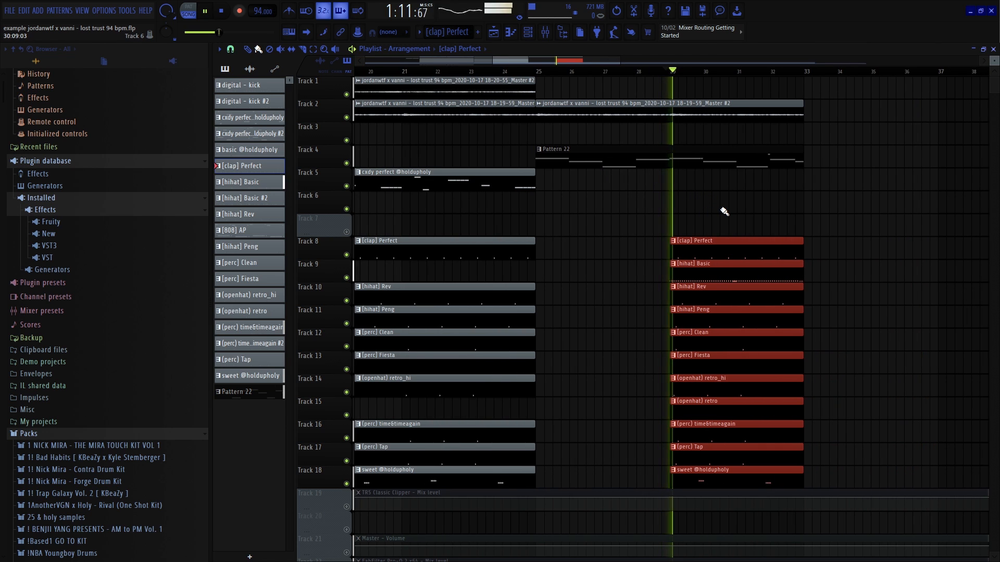
left_click(723, 211, "ctrl")
scroll(708, 212, "down", 4)
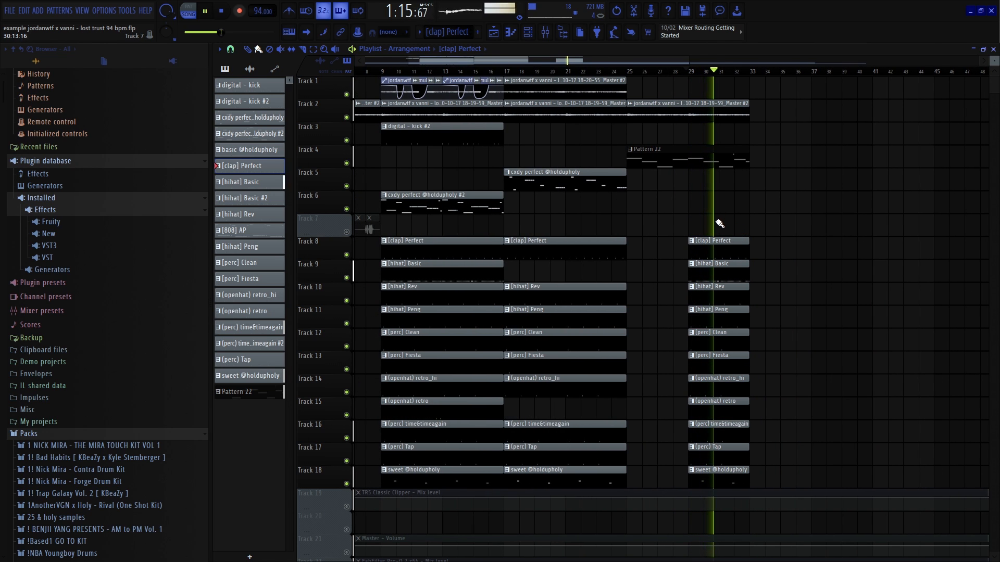
key("space")
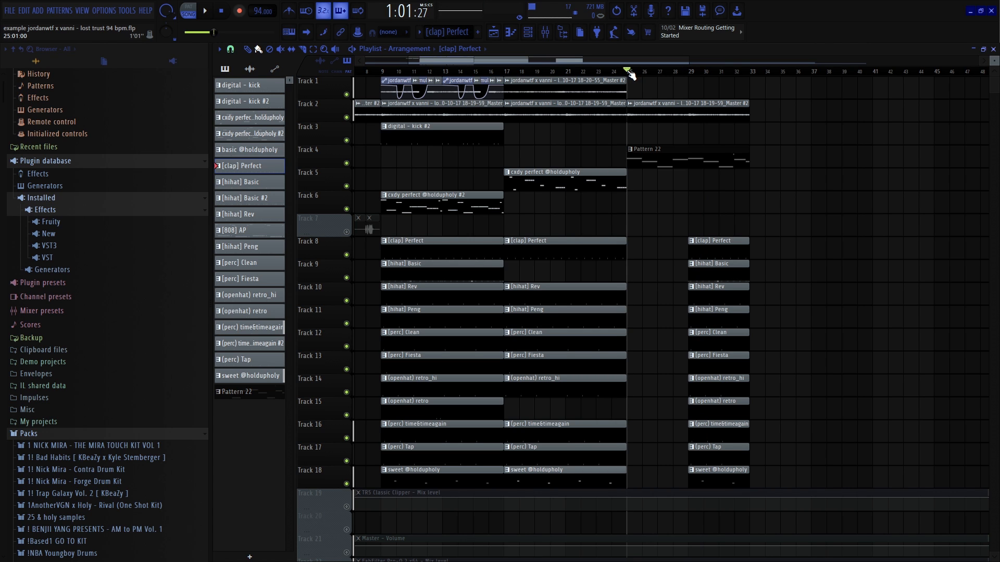
Copy the full section's clips on Tracks 1 to 18 from bar 9 to bar 33
left_click_drag(478, 485, 742, 81)
scroll(753, 85, "up", 4)
scroll(742, 86, "up", 3)
scroll(654, 150, "down", 4)
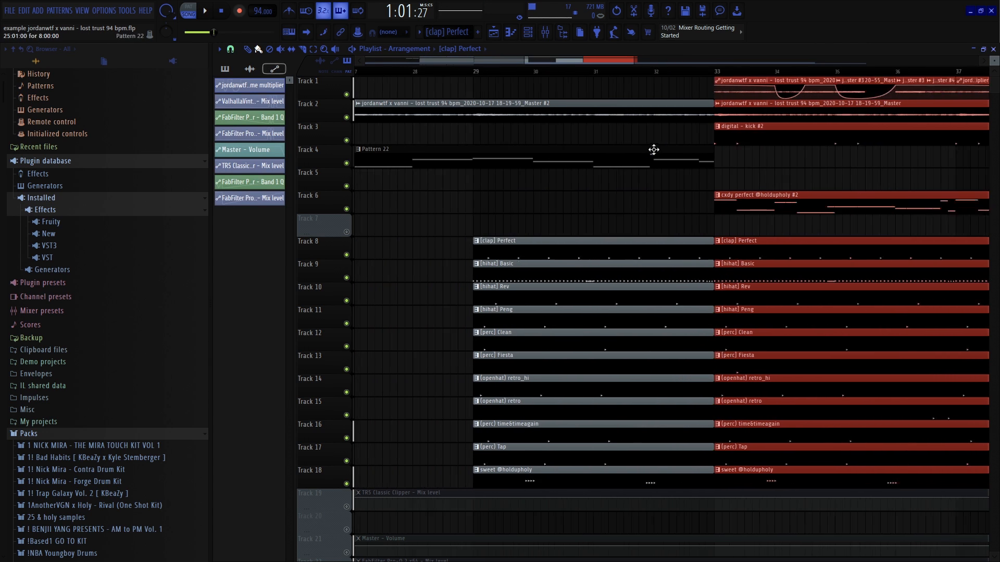
Highlight the drum clips between bars 29 and 33, deselect them, and examine where they enter
left_click_drag(655, 471, 558, 324)
scroll(563, 326, "up", 4)
left_click_drag(600, 238, 651, 485)
left_click(698, 233, "ctrl")
scroll(614, 250, "down", 3)
scroll(643, 344, "up", 5)
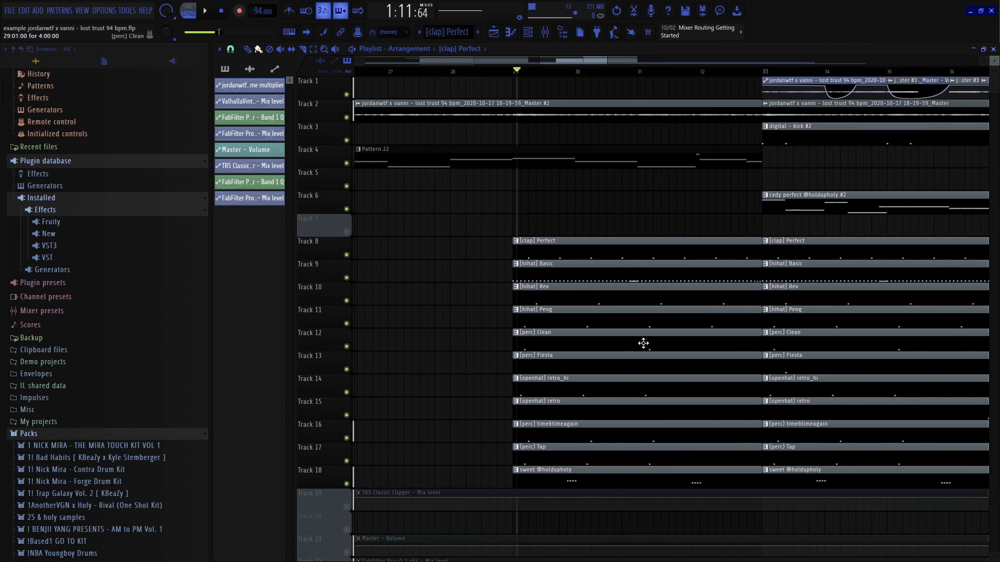
Highlight the drum clips starting at bar 33 and compare them with the ones starting at bar 29
scroll(562, 333, "down", 2)
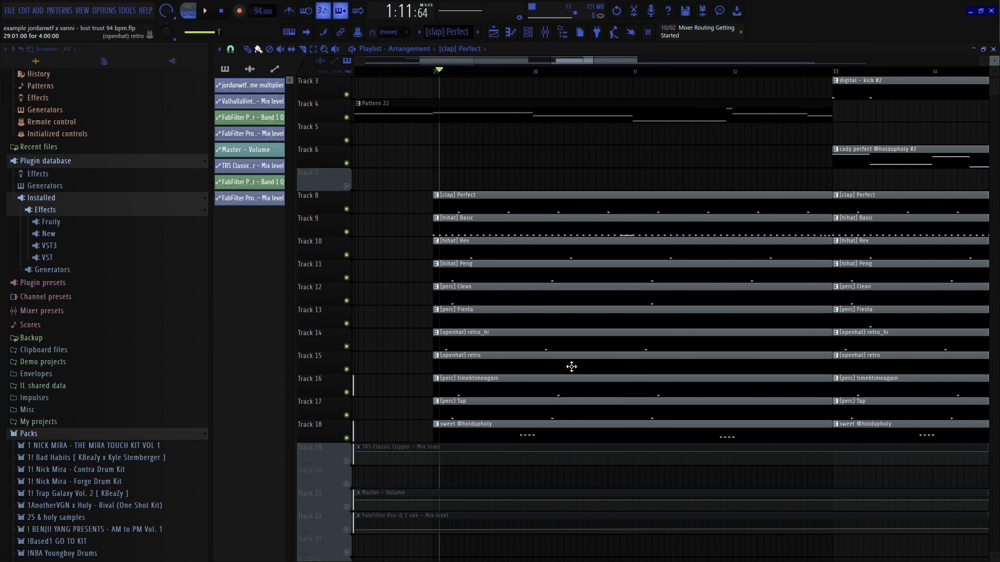
scroll(569, 375, "right", 1)
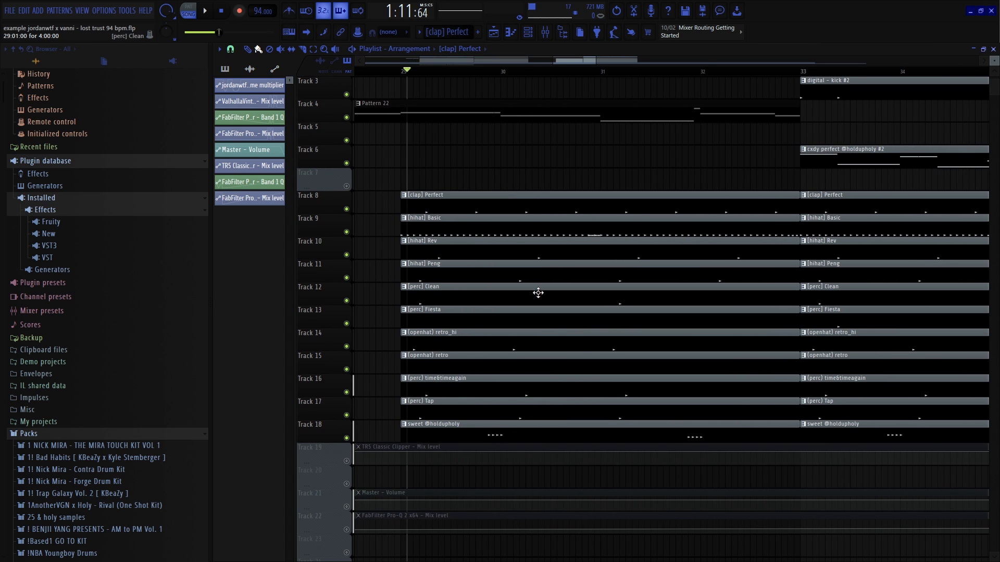
scroll(538, 293, "down", 3)
left_click_drag(806, 415, 706, 203)
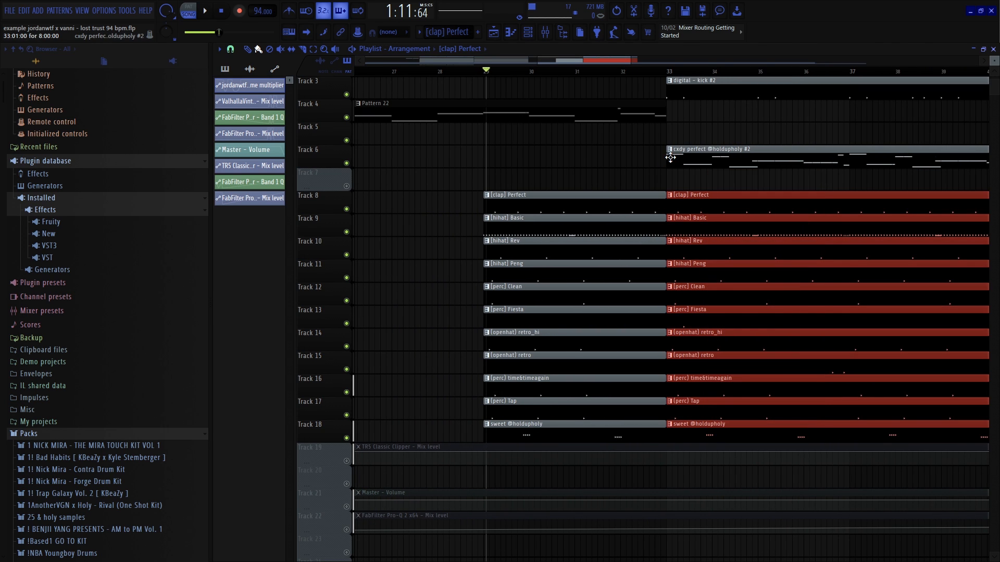
scroll(532, 373, "up", 2)
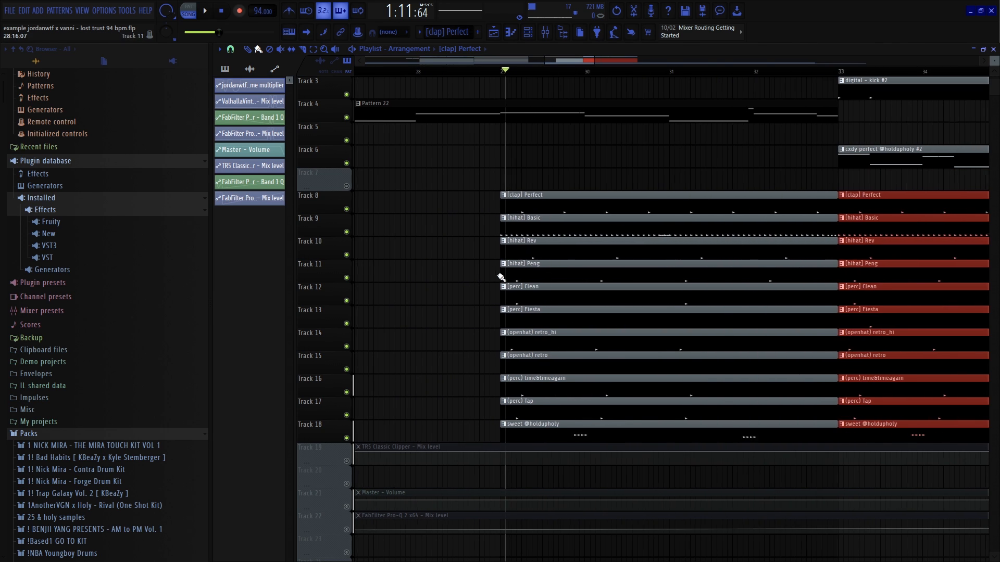
scroll(510, 286, "up", 2)
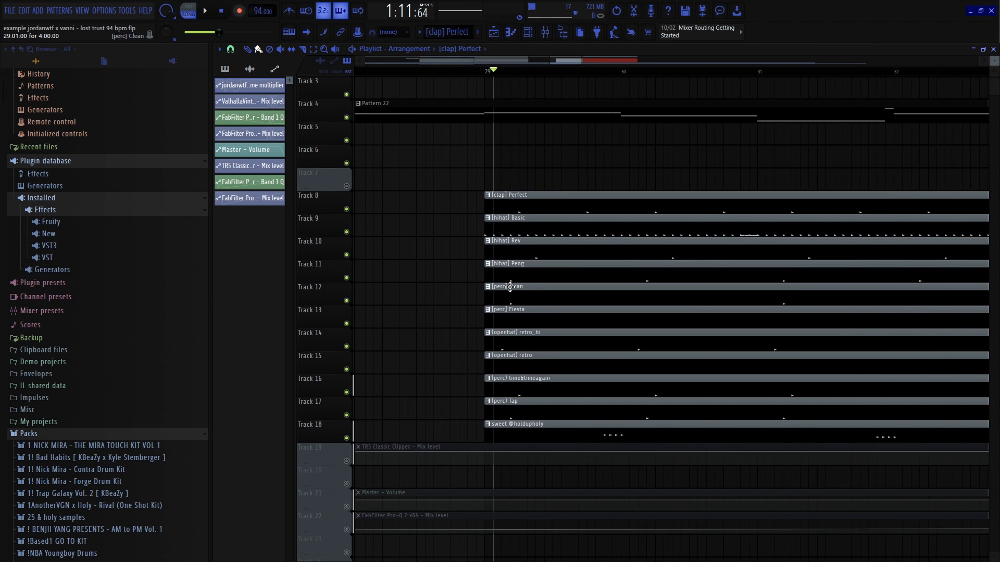
right_click(556, 438)
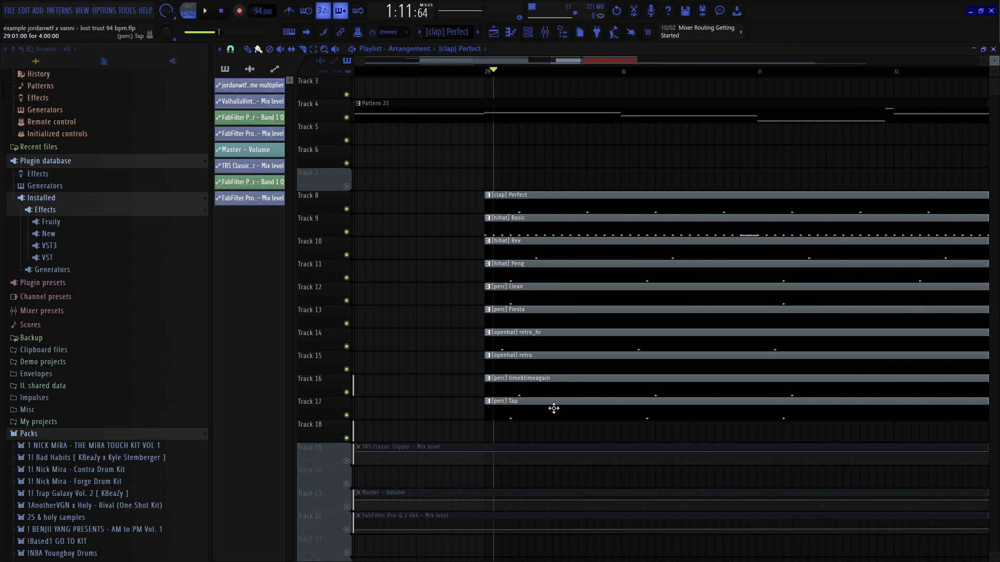
key("ctrl+z")
right_click(540, 339)
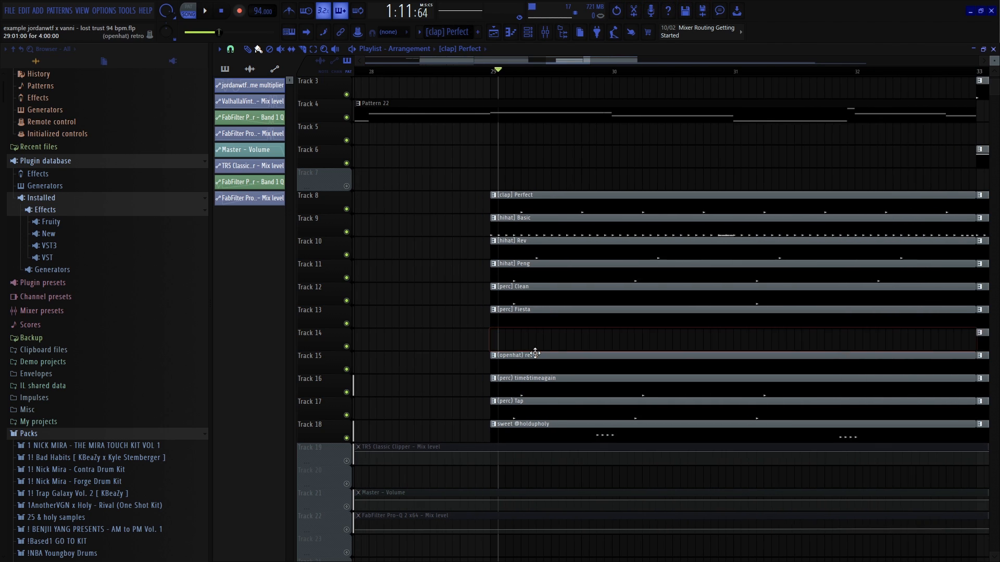
Highlight the bar 29 clips on Tracks 15 to 17, then play the section from bar 25 with everything deselected
scroll(588, 334, "down", 1)
left_click_drag(516, 355, 564, 385)
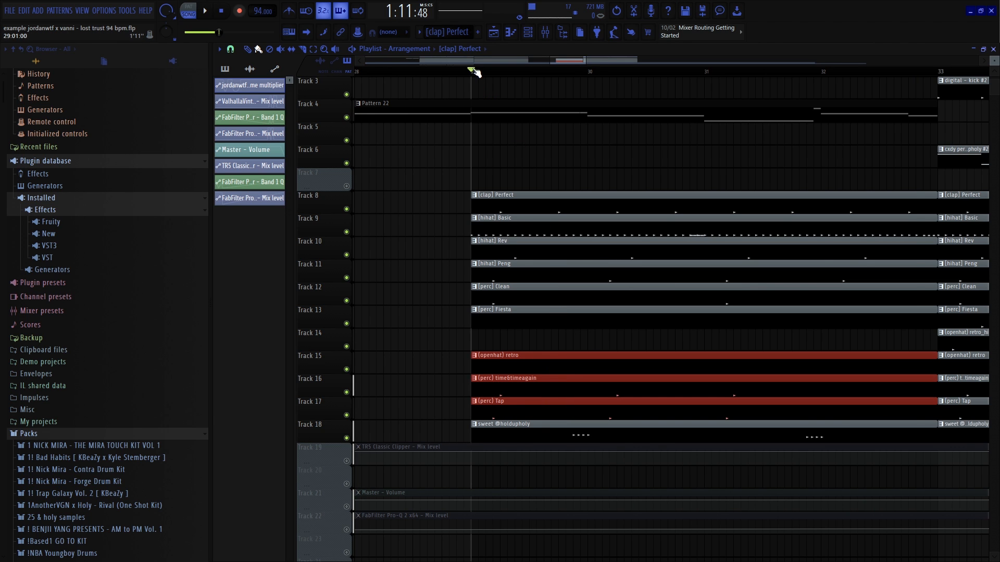
scroll(475, 74, "down", 4)
scroll(458, 114, "down", 3)
scroll(407, 75, "up", 4)
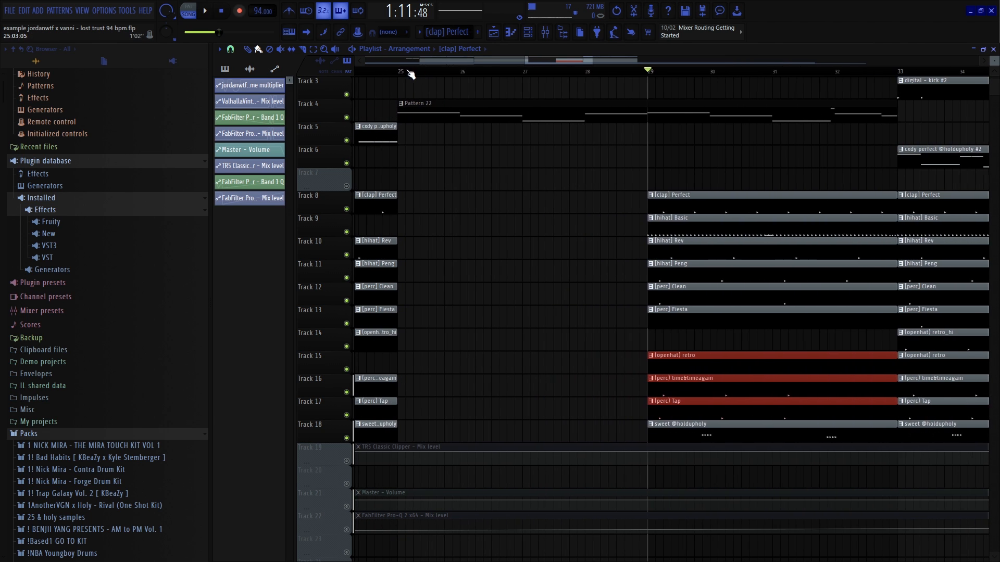
left_click(401, 72)
key("space")
left_click(646, 176, "ctrl")
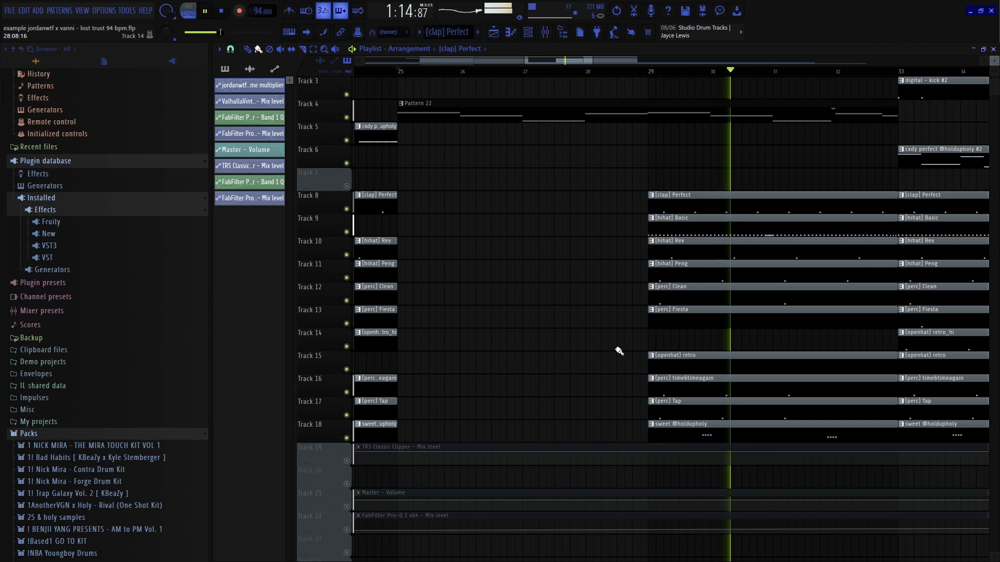
Play the section around bar 29 and delete the time&timeagain percussion clip at bar 29 on Track 16
right_click(721, 387)
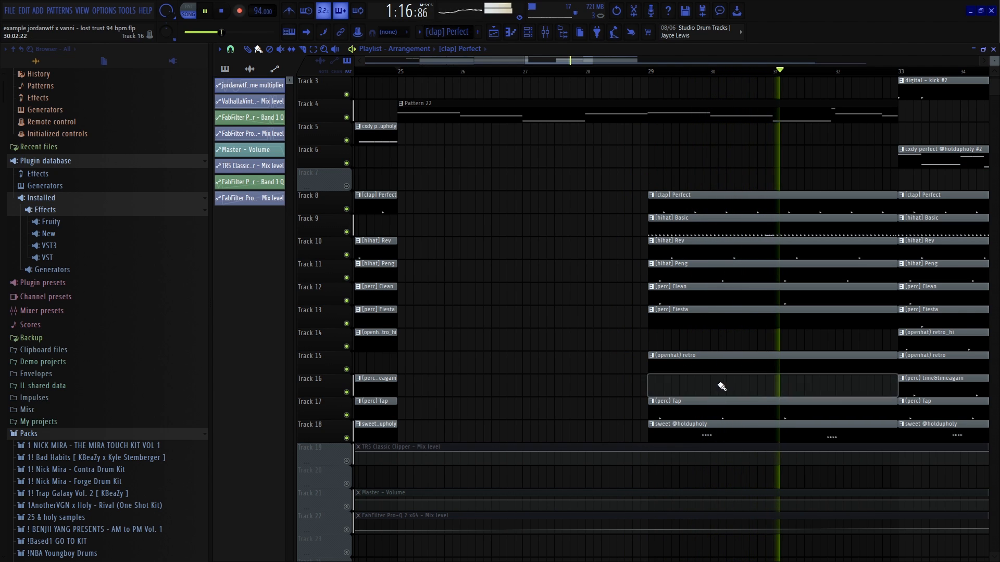
scroll(789, 379, "up", 2)
key("space")
key("ctrl+z")
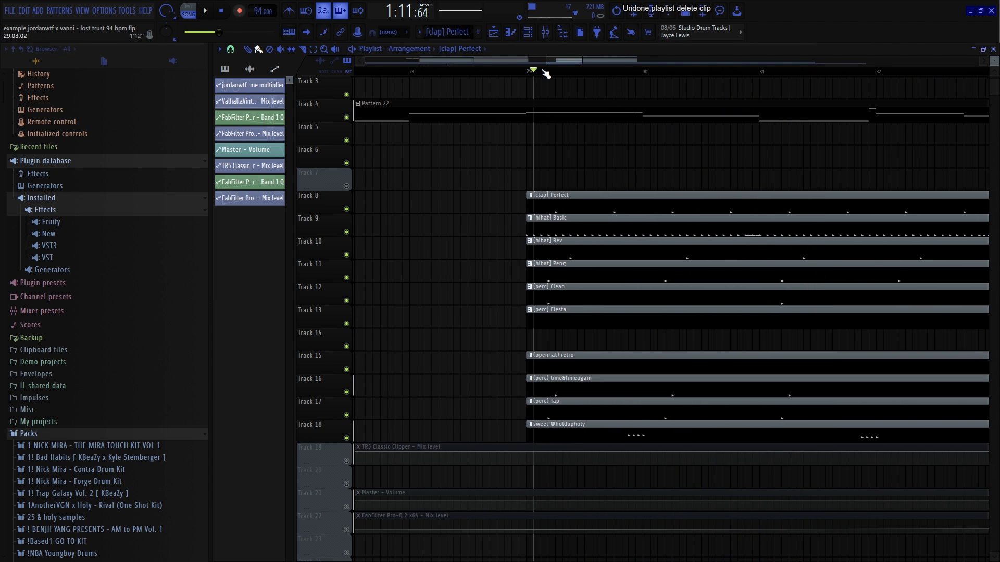
key("space")
right_click(616, 388)
Duplicate all clips between bars 17 and 25 to bar 41, then deselect the copies
scroll(610, 367, "down", 3)
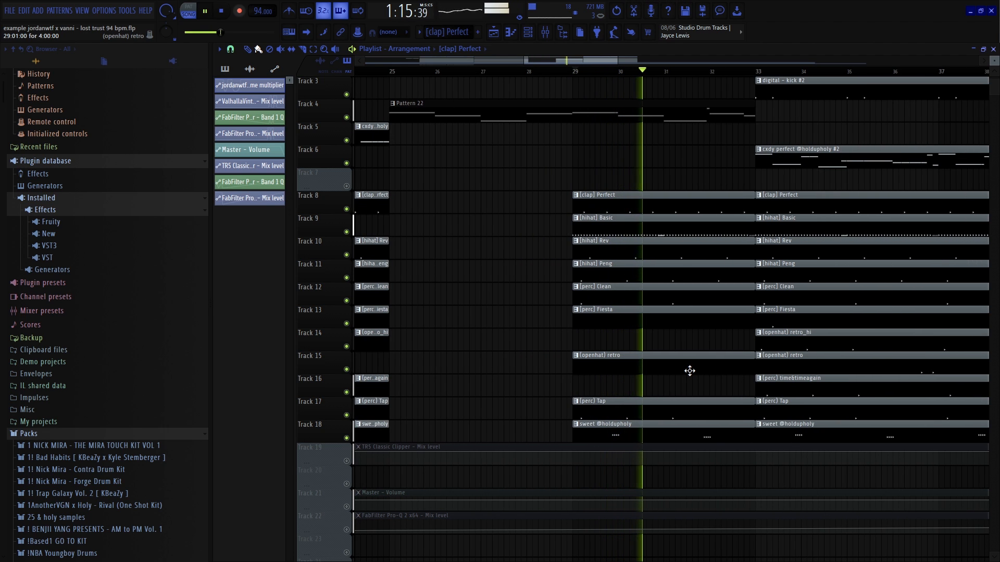
scroll(695, 368, "down", 5)
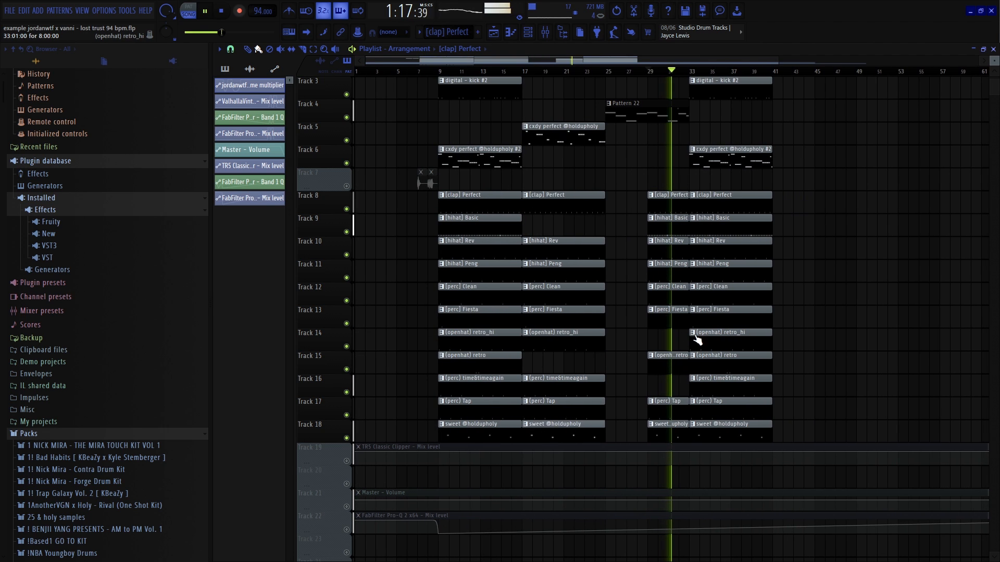
left_click_drag(604, 440, 592, 478)
left_click_drag(558, 94, 751, 90)
scroll(797, 92, "up", 4)
scroll(716, 140, "down", 4)
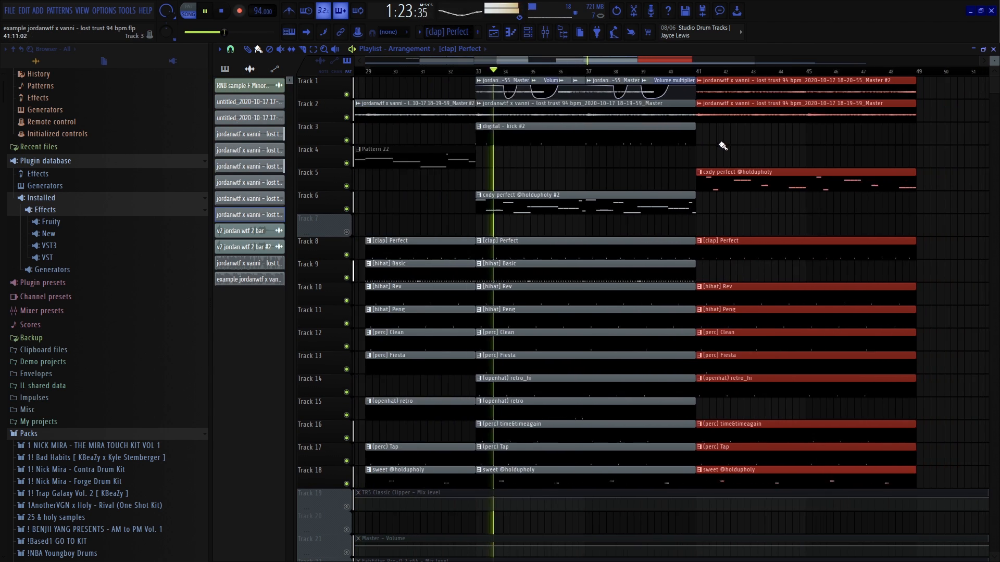
left_click(772, 151, "ctrl")
Select the clips ending at bar 33 on Tracks 2 to 18 and shorten them to end one beat before it
scroll(596, 155, "up", 5)
left_click(623, 71)
scroll(695, 161, "up", 3)
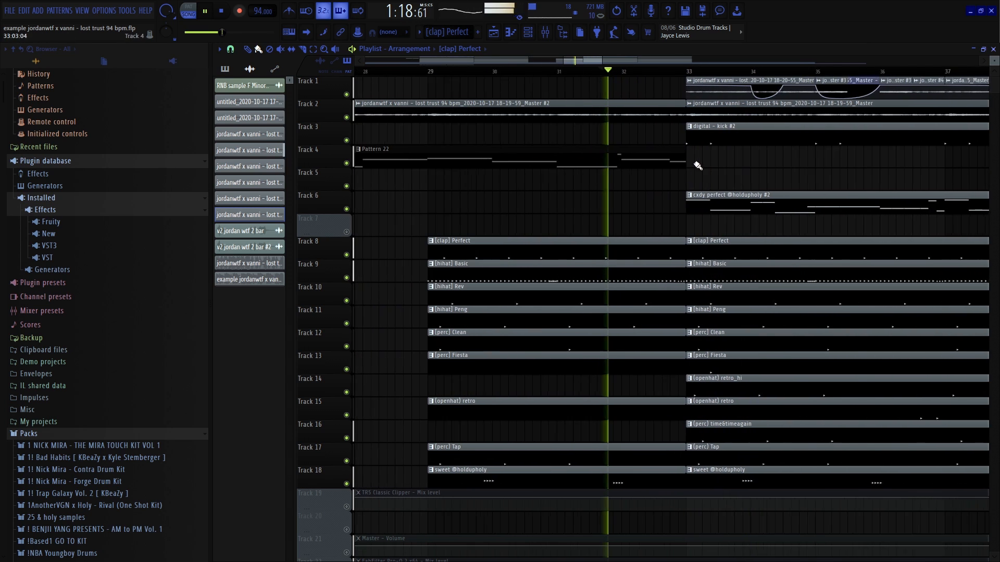
key("space")
left_click_drag(657, 110, 644, 474)
scroll(648, 286, "up", 3)
left_click_drag(719, 113, 611, 111)
key("ctrl+z")
scroll(676, 129, "up", 3)
Try lengthening the [clap] Perfect clip on Track 8 by one step while playing the transition into bar 33
left_click(604, 73)
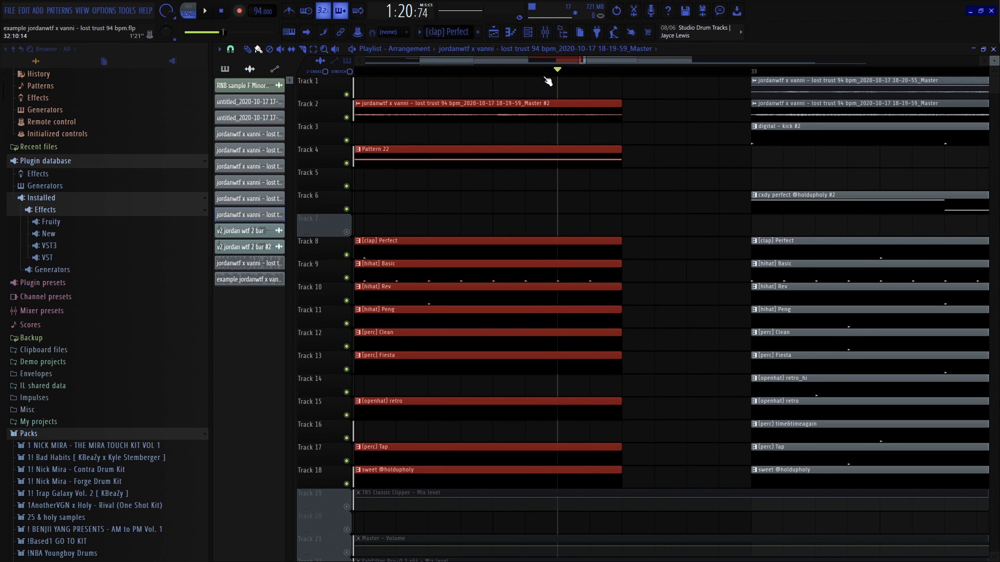
key("space")
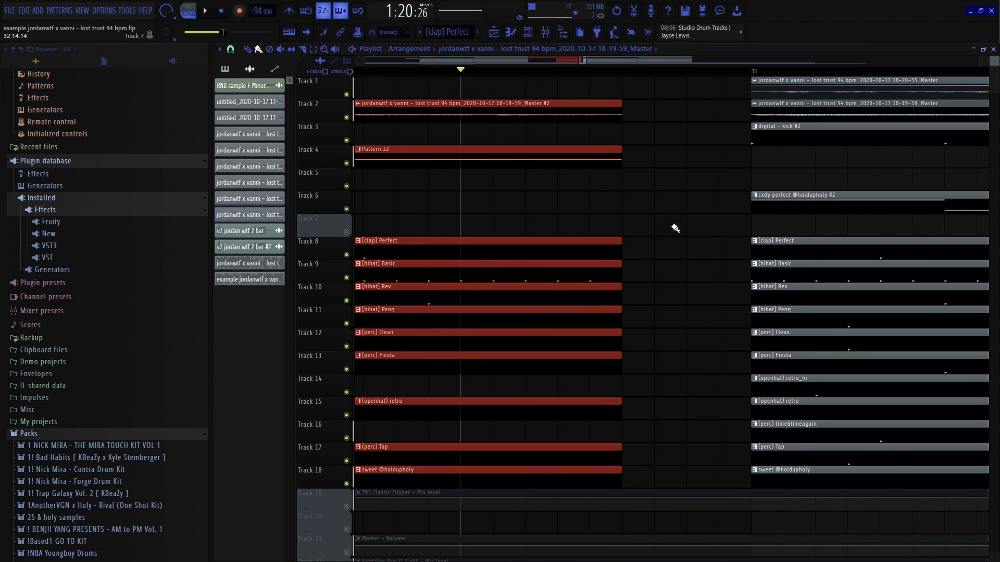
left_click_drag(642, 238, 615, 251)
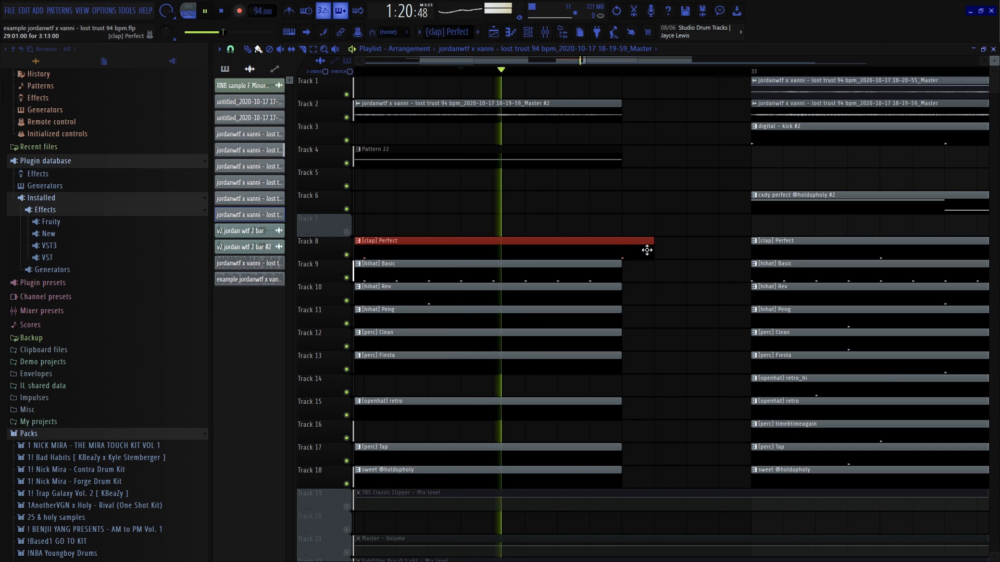
key("space")
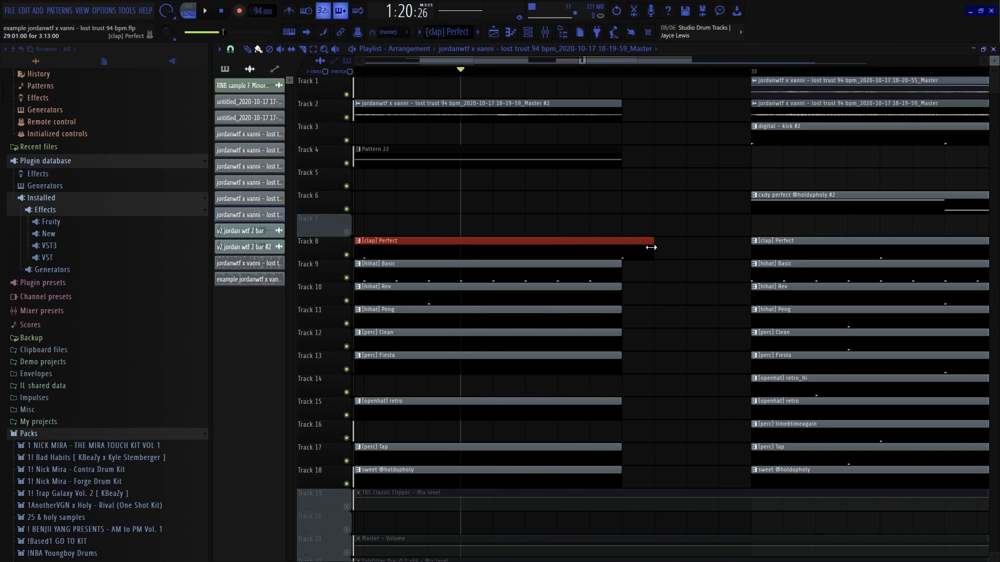
key("space")
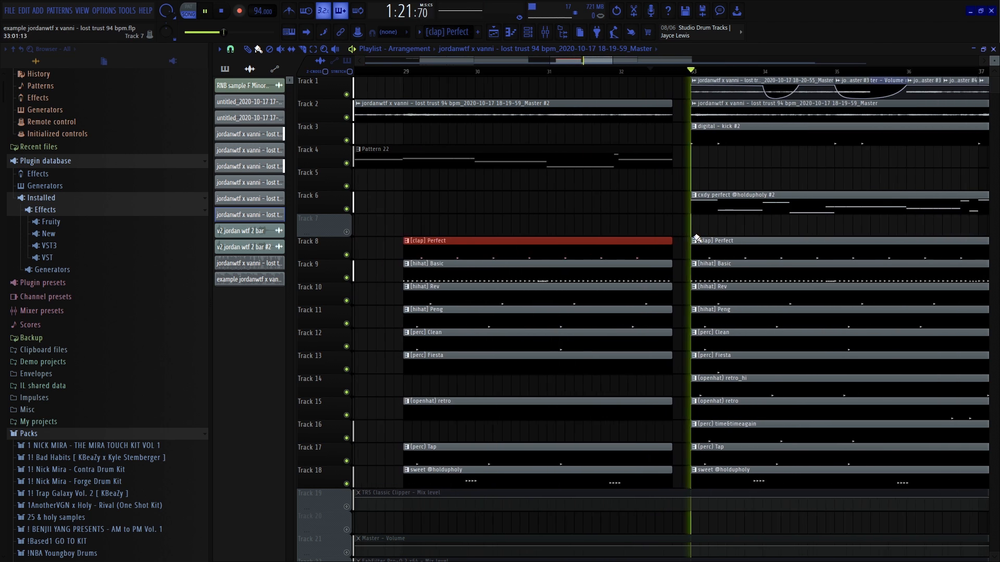
key("space")
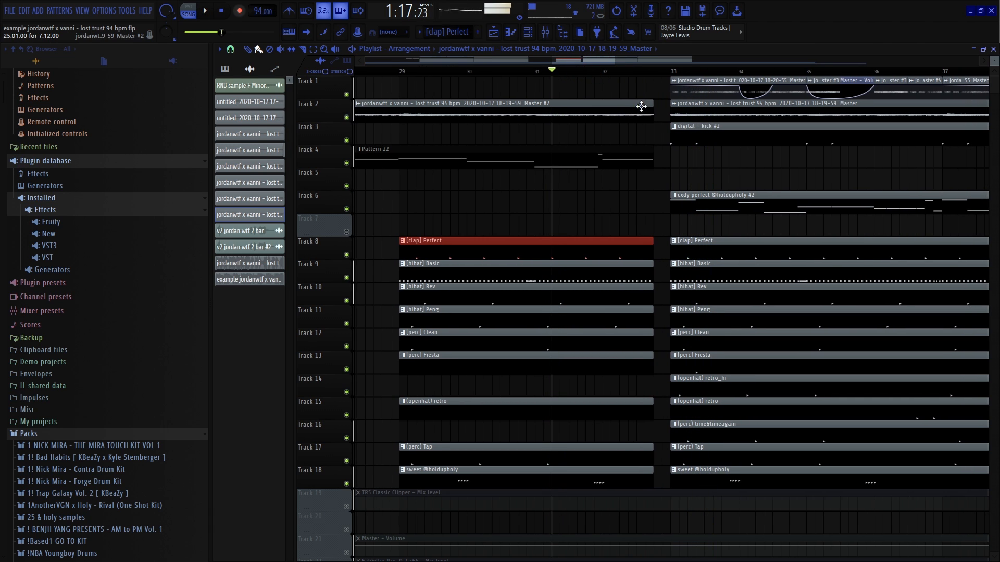
Extend the melody clip on Track 2 and Pattern 22 on Track 4 back to bar 33 and play the transition
left_click(651, 114)
key("space")
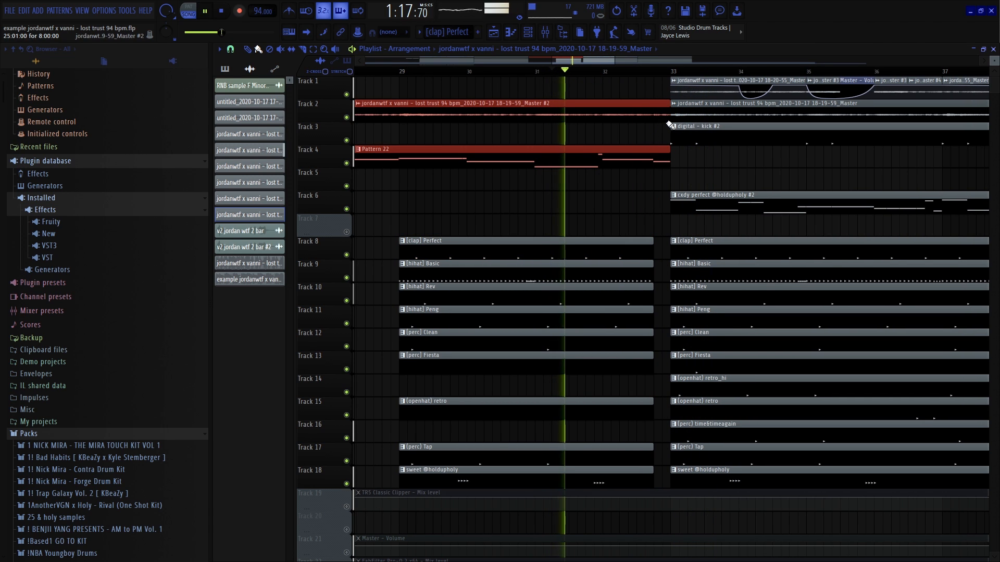
scroll(672, 172, "up", 4)
scroll(666, 167, "down", 3)
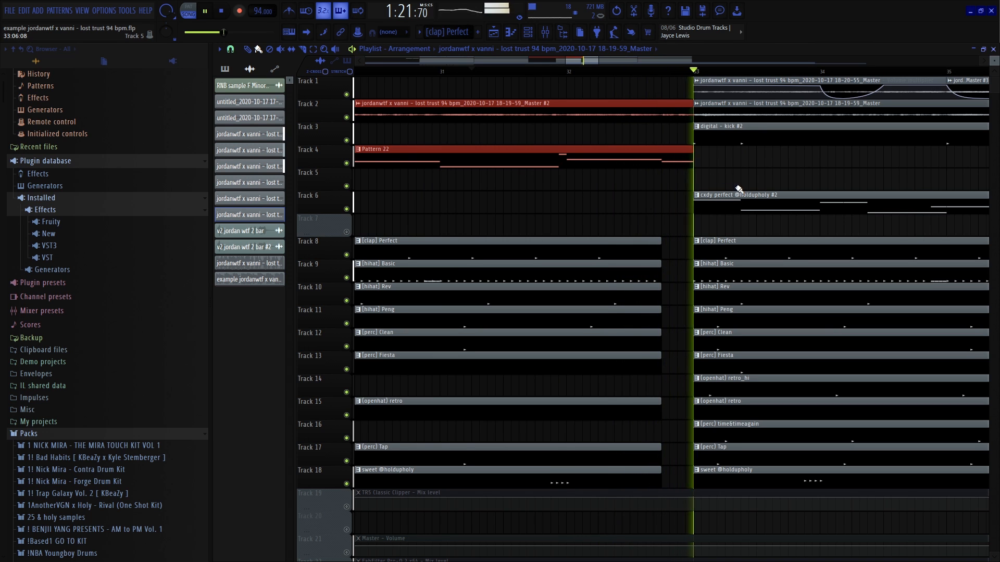
scroll(695, 180, "down", 5)
scroll(703, 174, "down", 4)
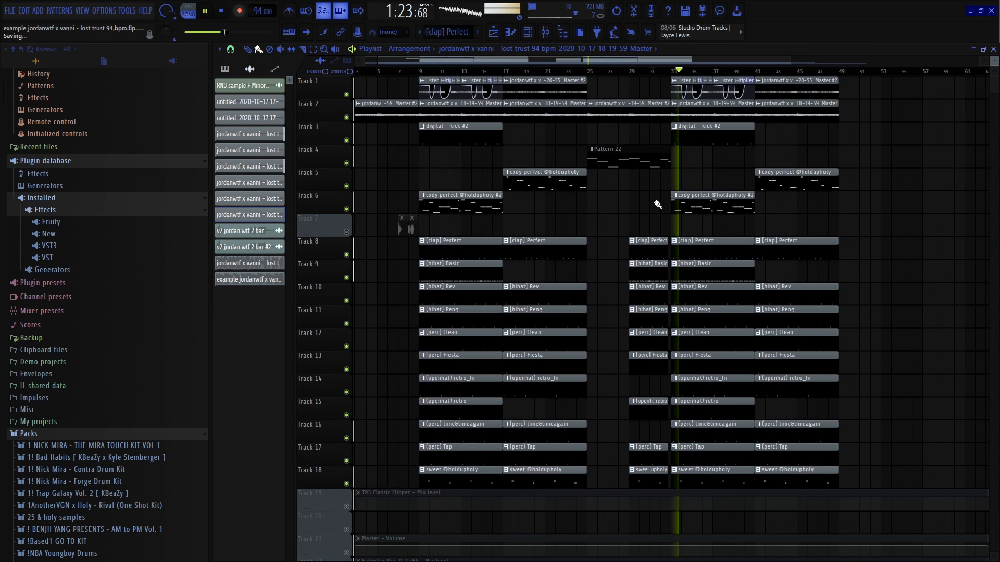
Slice the bar 33 clips on Tracks 6 to 18 vertically at 36:15, two steps before bar 37
scroll(686, 191, "up", 5)
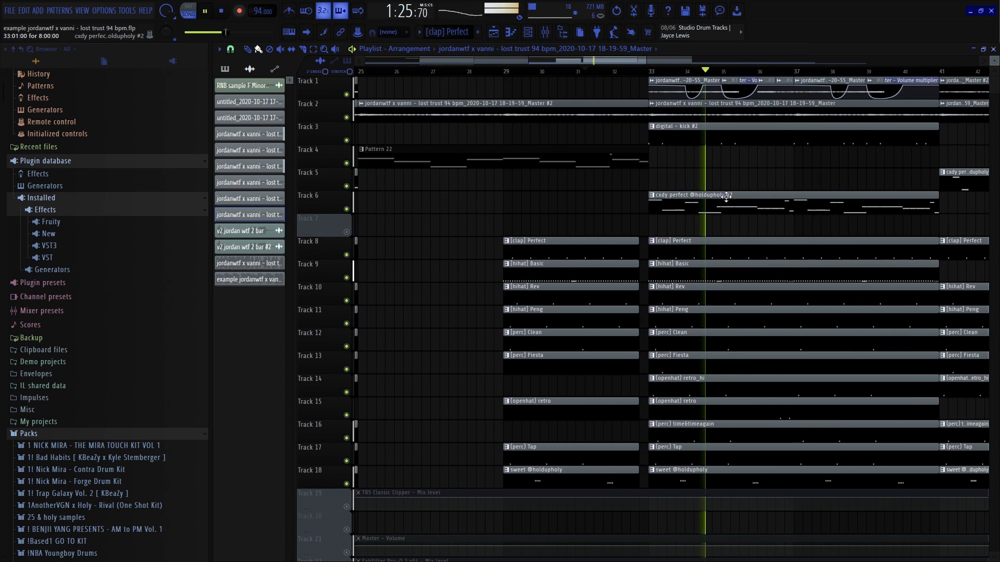
left_click(712, 72)
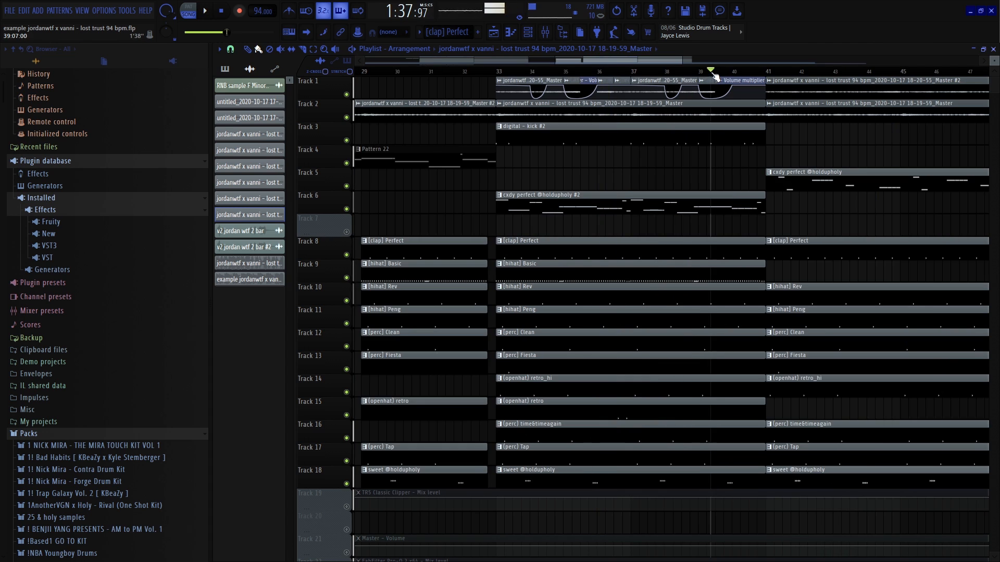
scroll(716, 77, "up", 3)
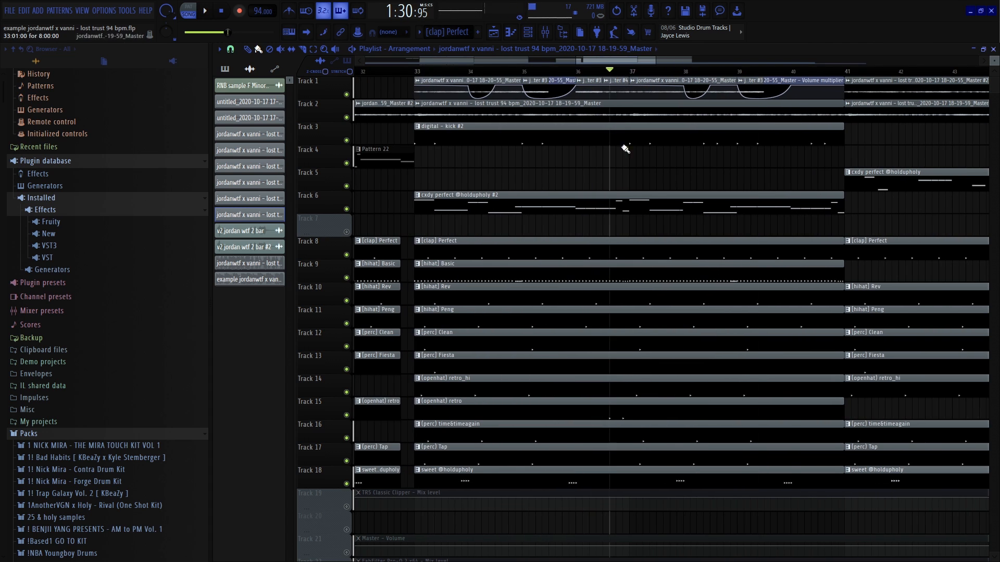
scroll(634, 202, "up", 3)
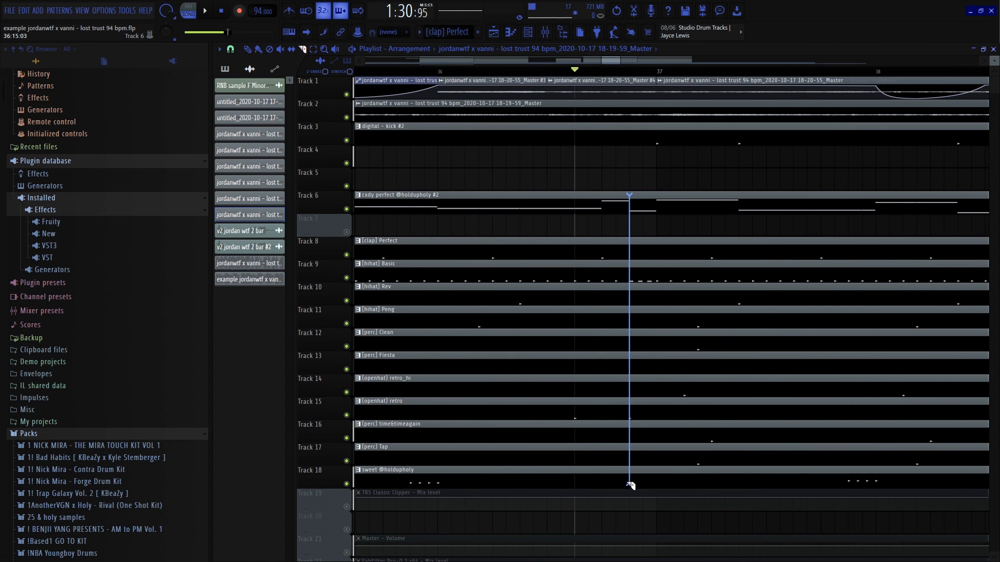
left_click_drag(630, 485, 630, 486)
Select the second-half slices on Tracks 6 to 18 and trim their starts to bar 37, leaving a two-step gap
scroll(645, 310, "down", 4)
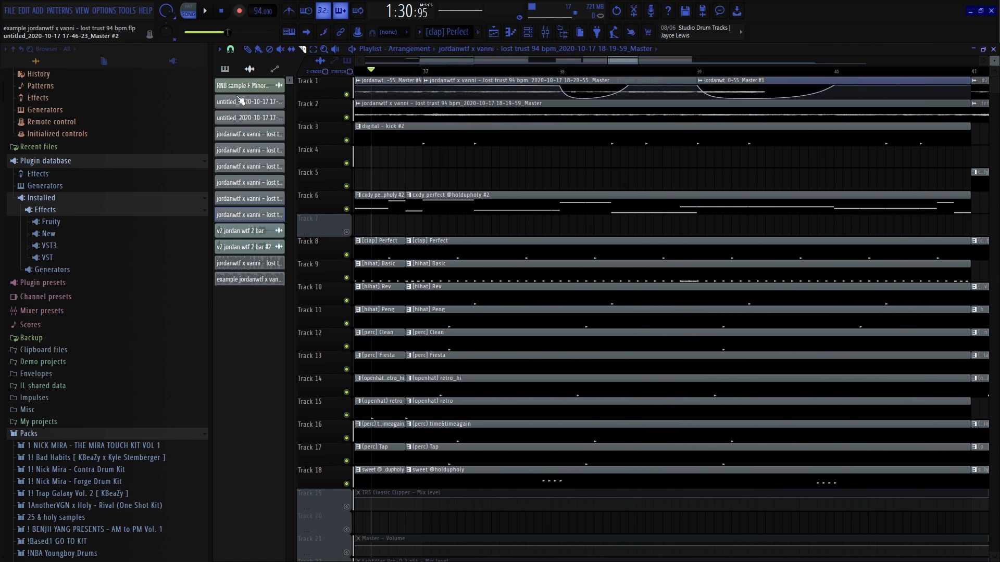
left_click(249, 51)
mouse_move(453, 215)
left_mouse_down()
mouse_move(447, 382)
mouse_move(446, 365)
left_mouse_up()
left_click_drag(431, 168, 443, 467)
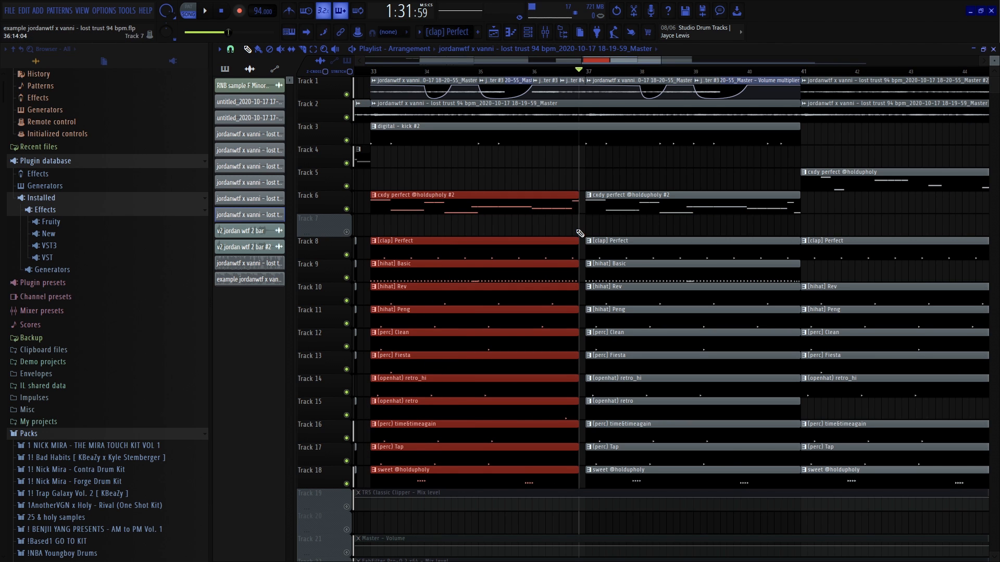
scroll(586, 245, "up", 6)
left_click(602, 201, "ctrl")
scroll(603, 274, "down", 5)
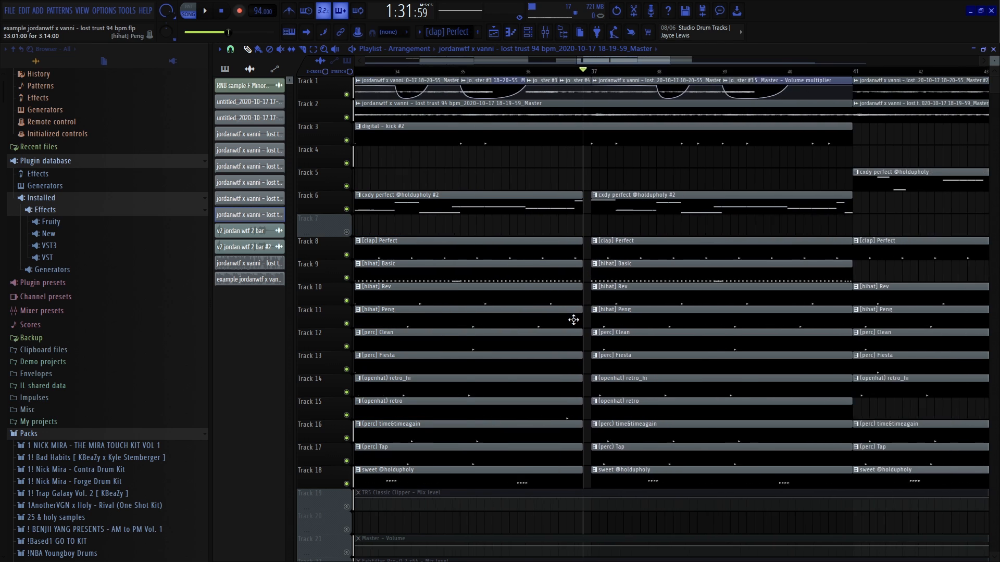
Highlight the sliced clips between bars 33 and 37 and examine the gap against the rest of the arrangement
scroll(574, 320, "down", 4)
left_click_drag(523, 170, 464, 485)
scroll(587, 369, "down", 6)
scroll(440, 299, "up", 3)
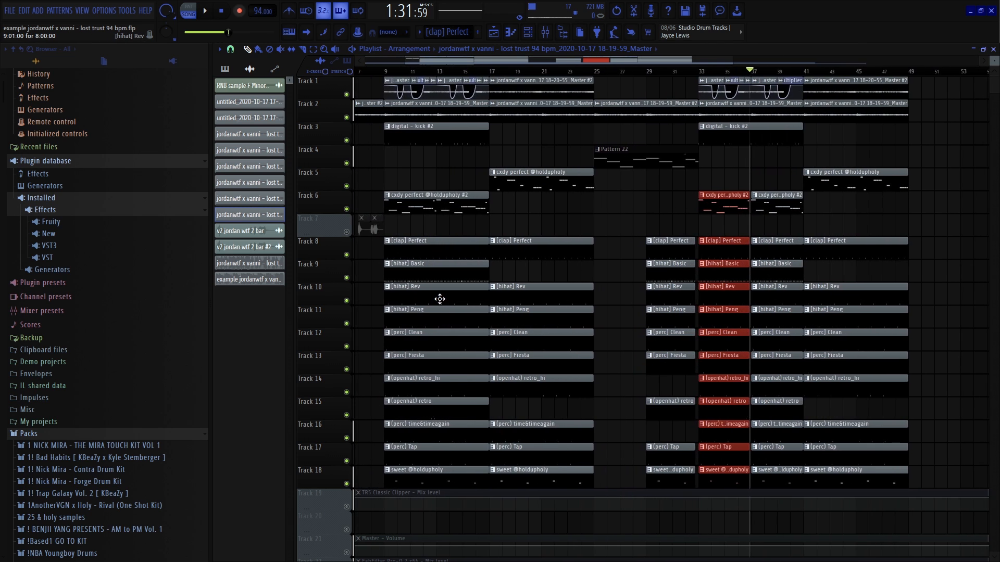
scroll(752, 270, "up", 8)
left_click_drag(688, 170, 701, 459)
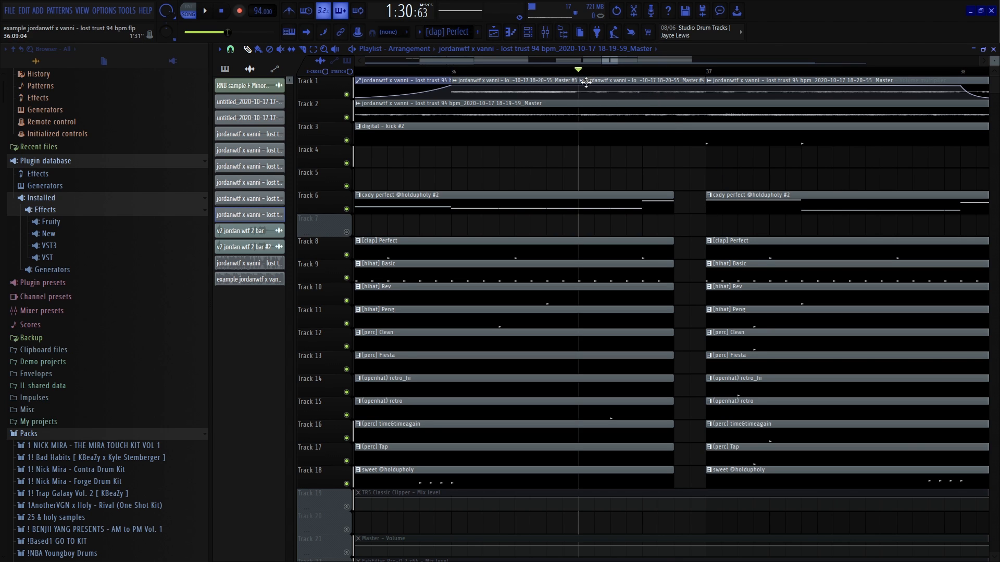
Select the clips between bars 33 and 37 on Tracks 6 to 18 and extend their ends to bar 37
scroll(658, 224, "down", 5)
left_click_drag(659, 198, 658, 482)
scroll(684, 297, "up", 3)
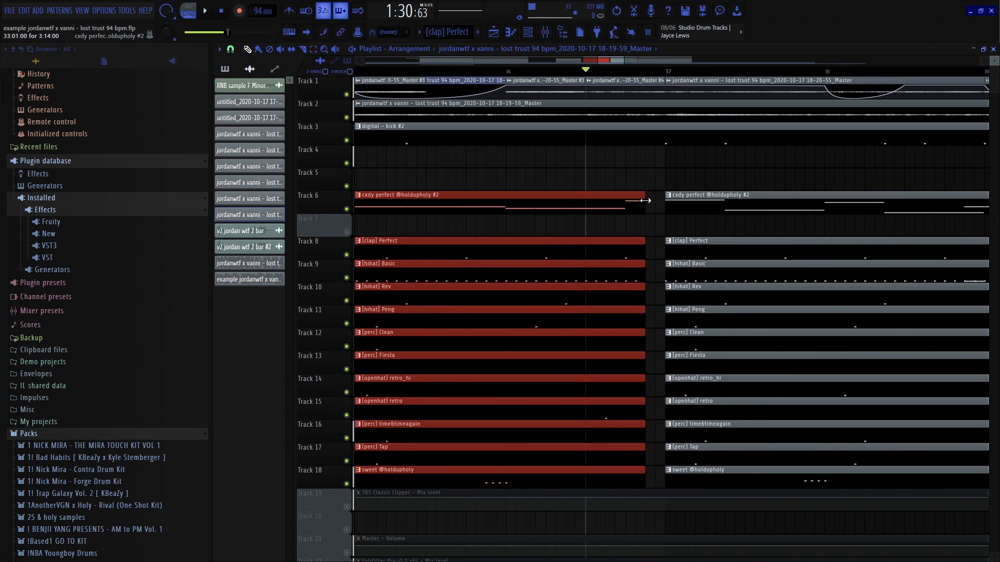
left_click_drag(646, 201, 664, 210)
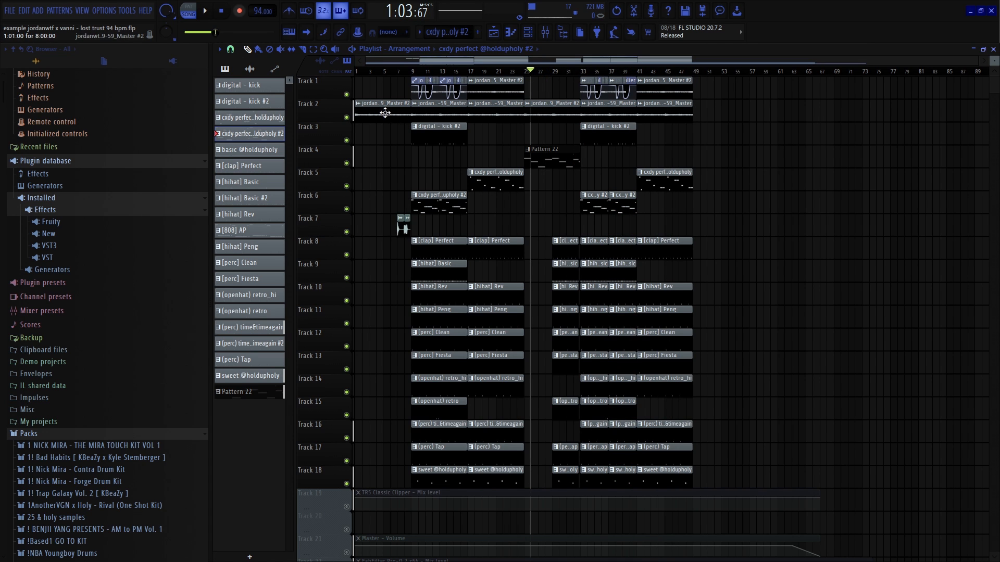
Mark bars 9 to 25 as the time selection and render the Master mixer track to an audio clip
scroll(413, 72, "up", 5)
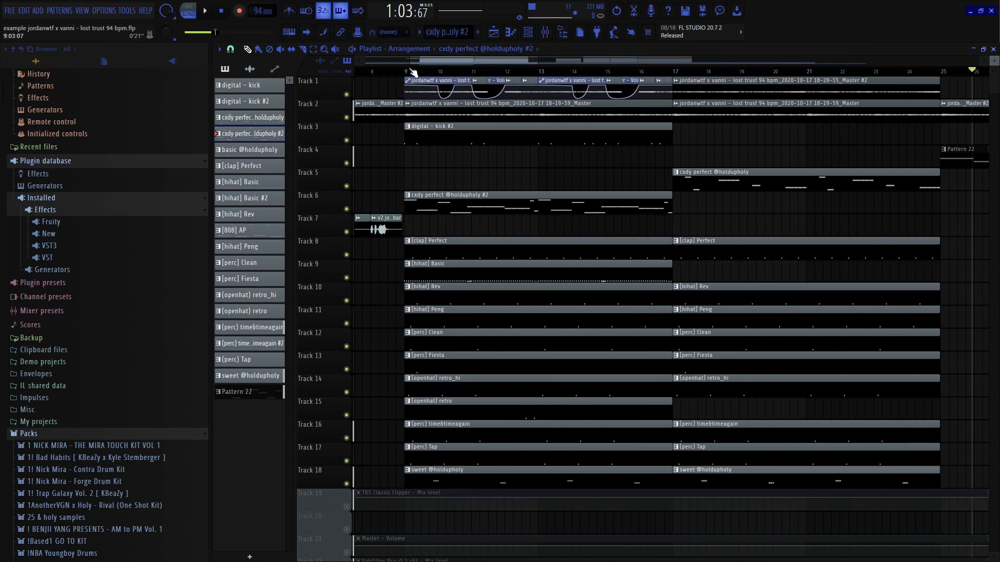
left_click_drag(409, 73, 911, 94)
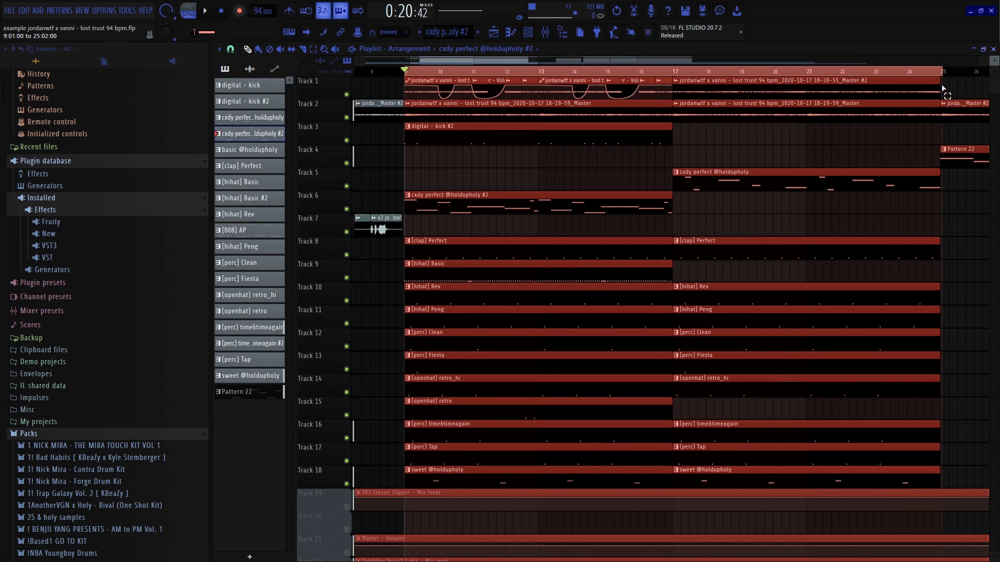
left_click(547, 35)
key("alt+r")
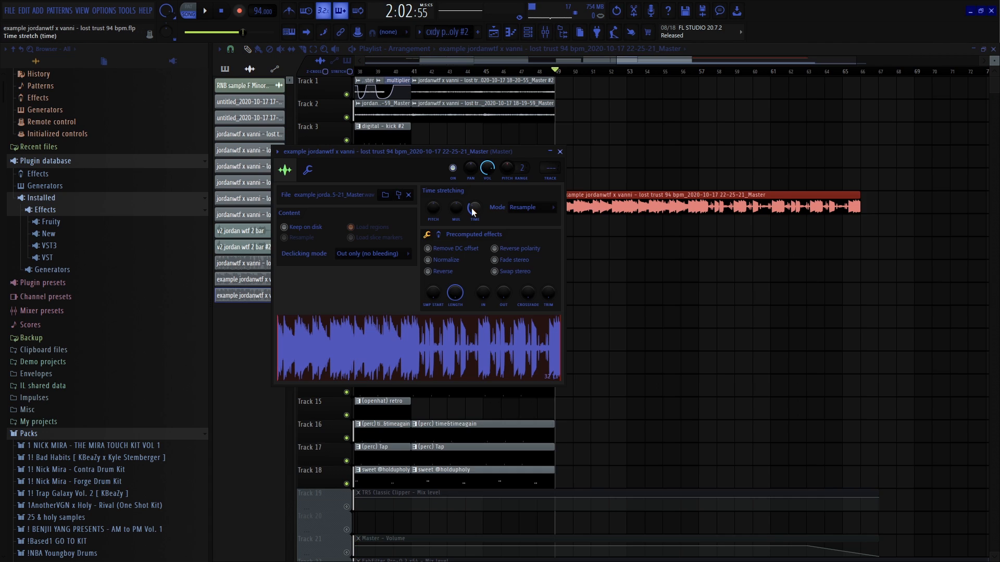
Adjust the time stretch of the rendered Master clip at bar 49 on Track 6, using Resample mode
left_click(718, 172)
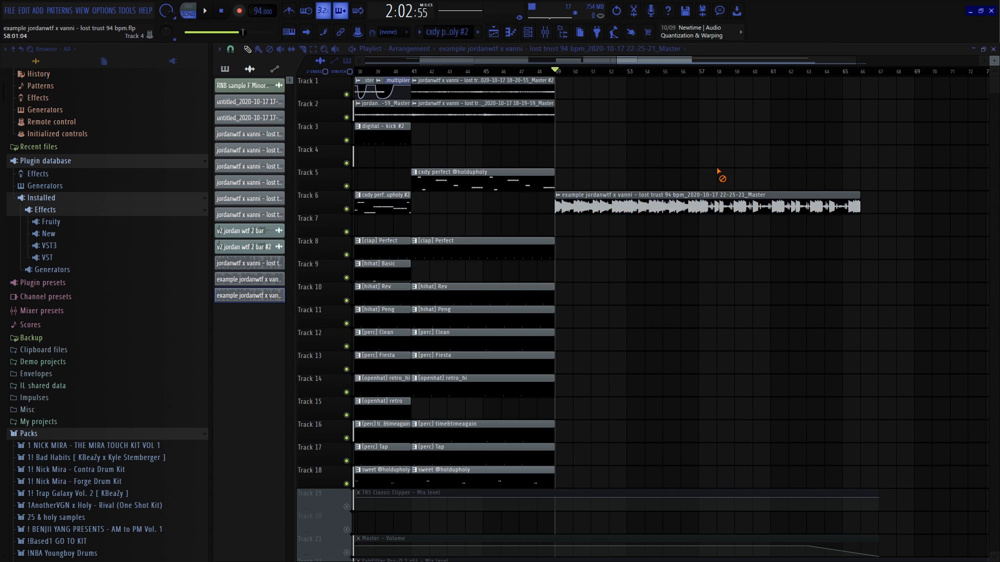
double_click(680, 212)
left_click(753, 172)
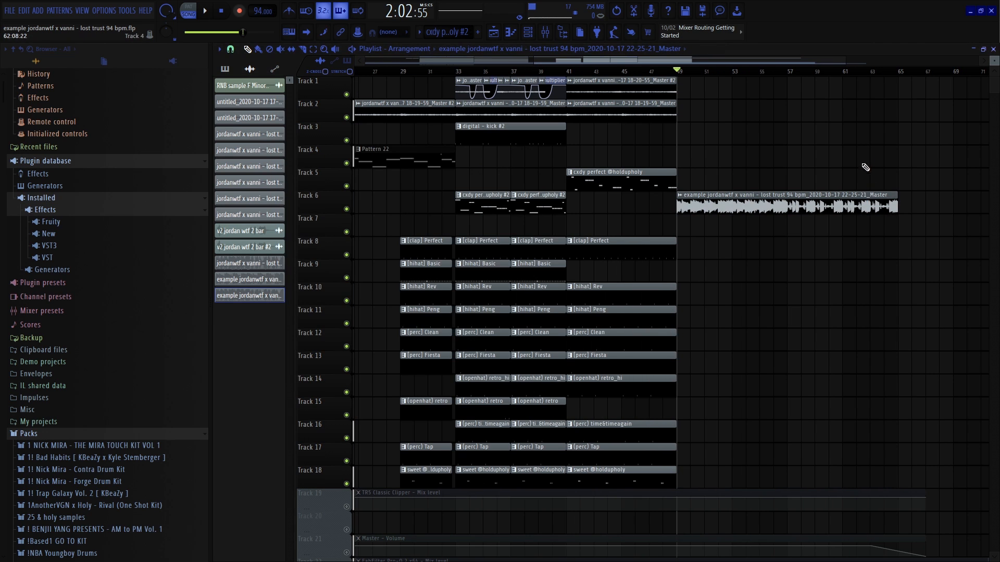
double_click(852, 200)
left_click(560, 151)
Return to the original clips between bars 9 and 25 and examine the section used for the rendered audio
scroll(758, 162, "down", 3)
scroll(418, 154, "up", 7)
scroll(442, 76, "down", 2)
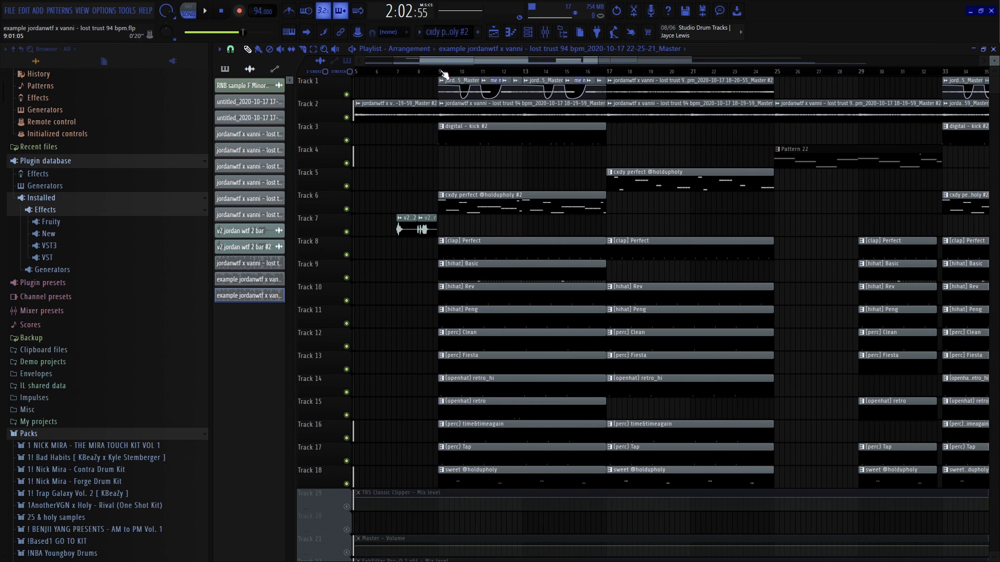
left_click_drag(460, 86, 741, 472)
Lengthen the rendered clip at bar 49 through its time stretch setting and play it with the settings open
scroll(567, 326, "down", 4)
scroll(776, 250, "up", 3)
double_click(724, 203)
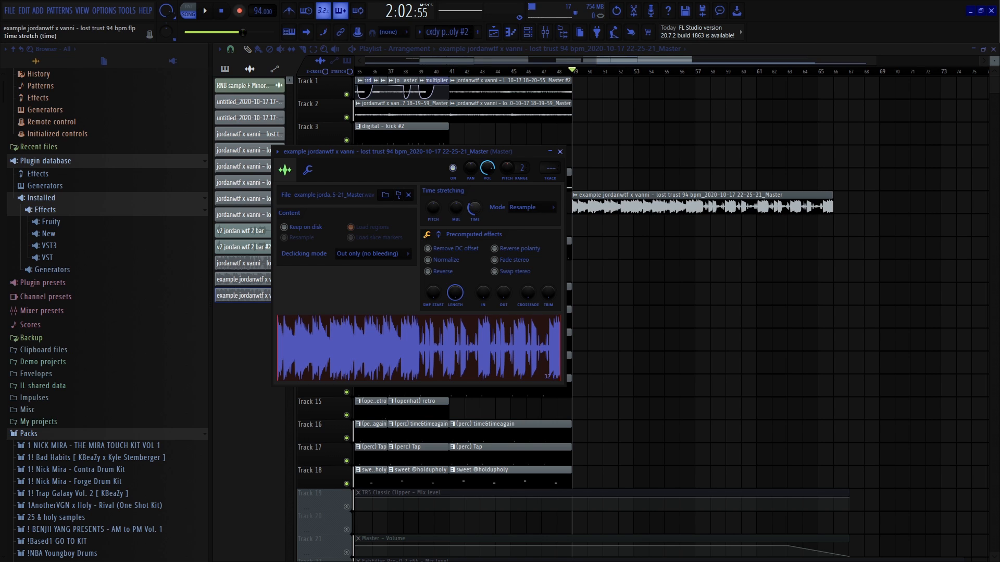
key("Escape")
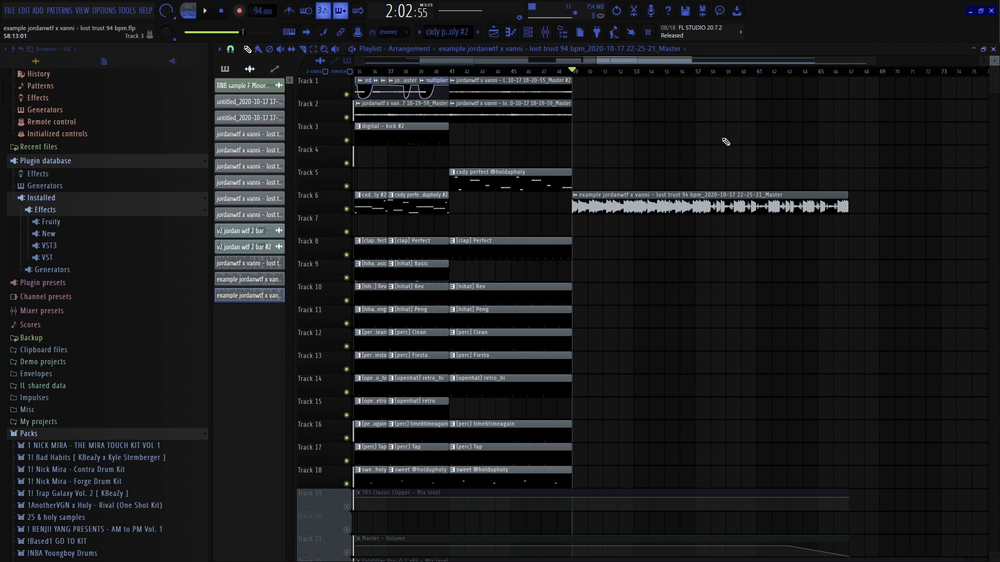
double_click(701, 203)
key("space")
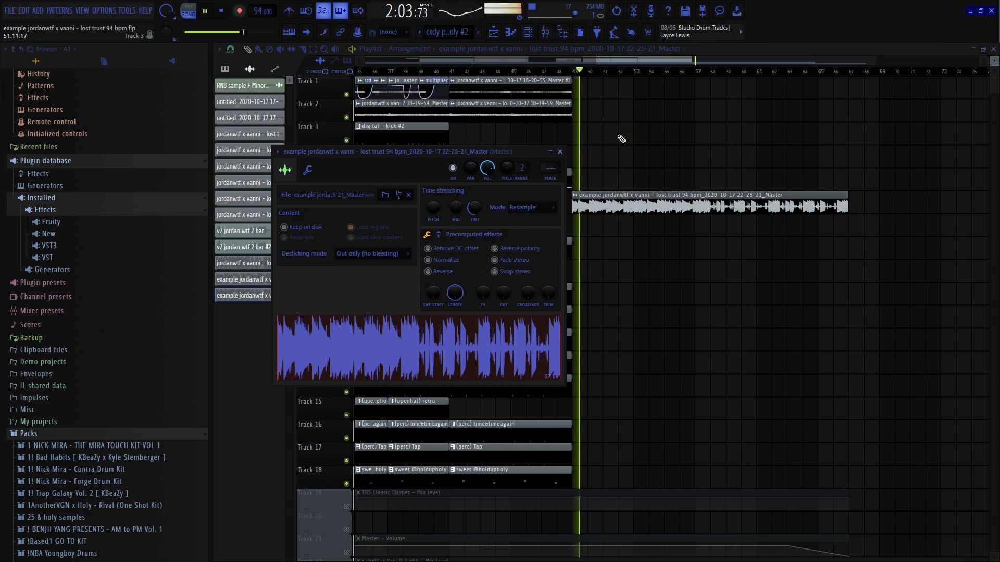
Open ValhallaVintageVerb on the Master mixer track, look through its plate presets and set the mix to 52.0 %
key("Escape")
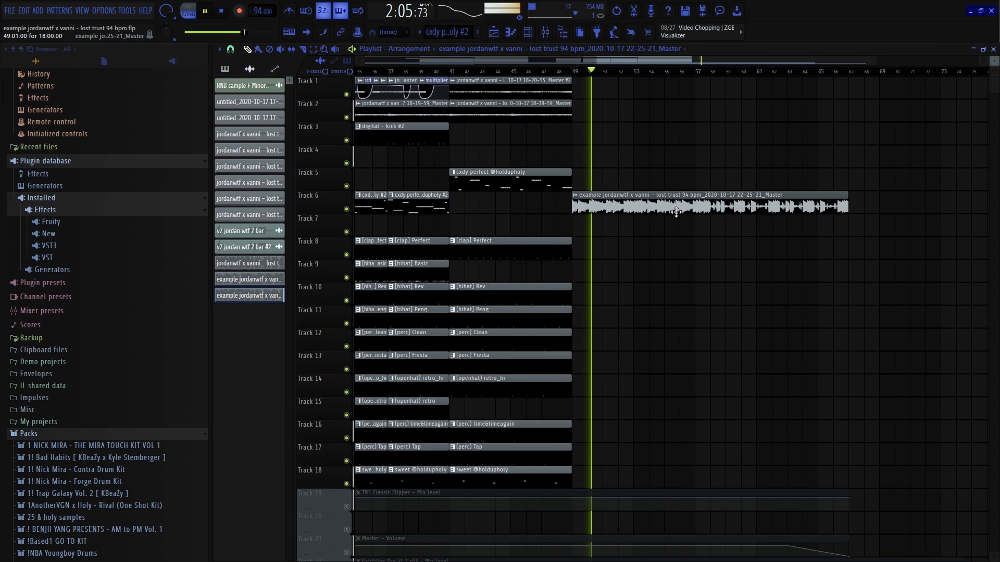
scroll(697, 250, "down", 2)
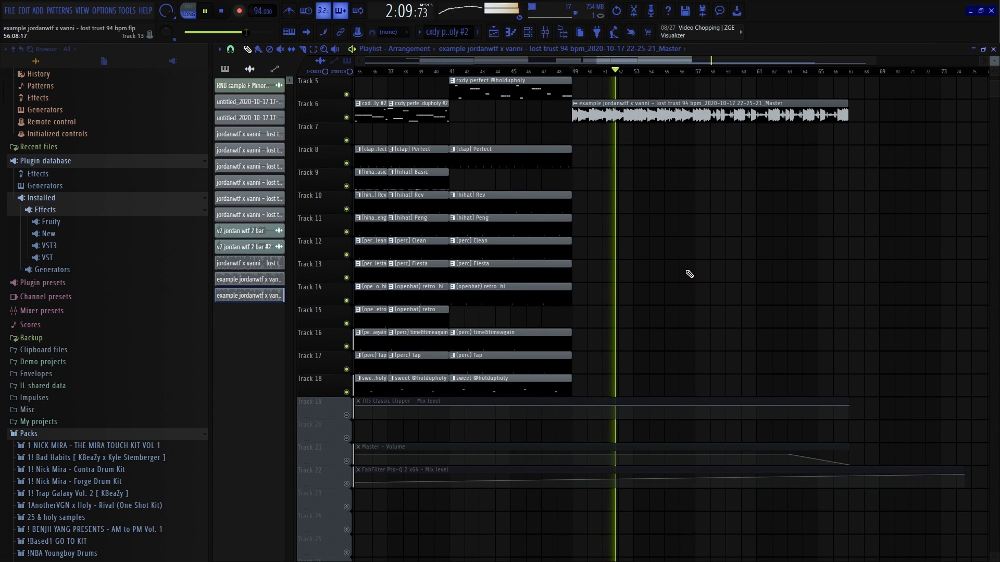
key("F9")
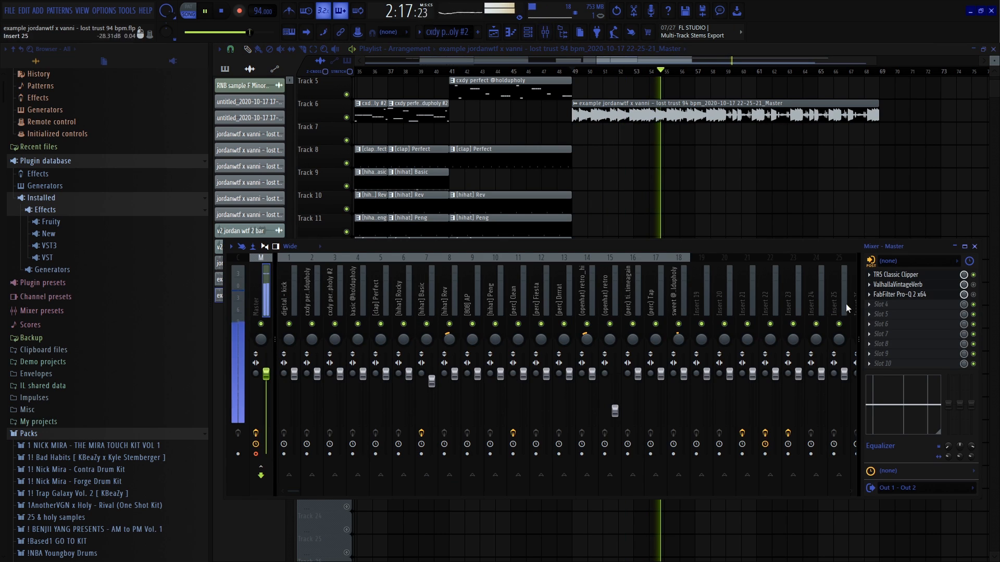
left_click(936, 287)
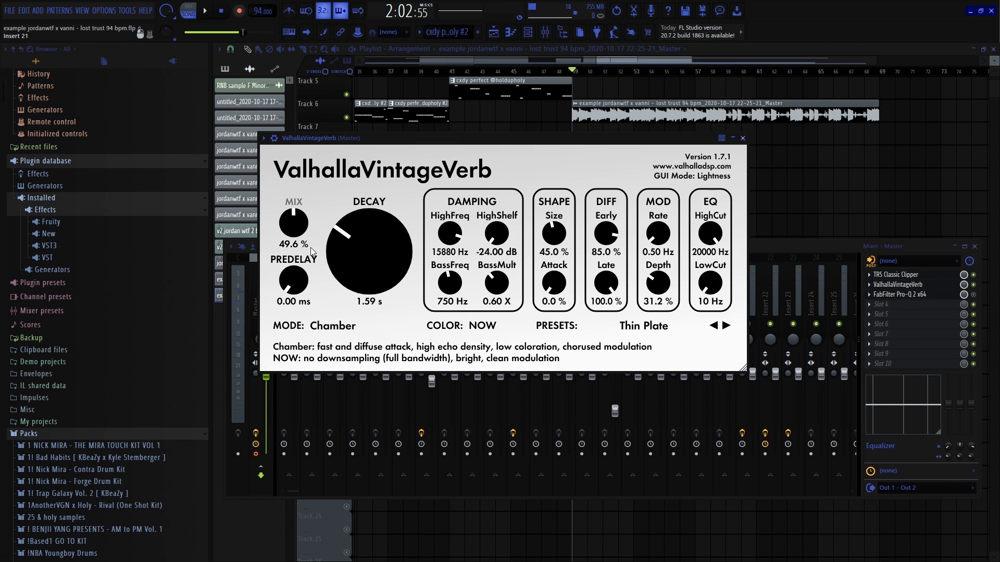
left_click(685, 325)
mouse_move(621, 259)
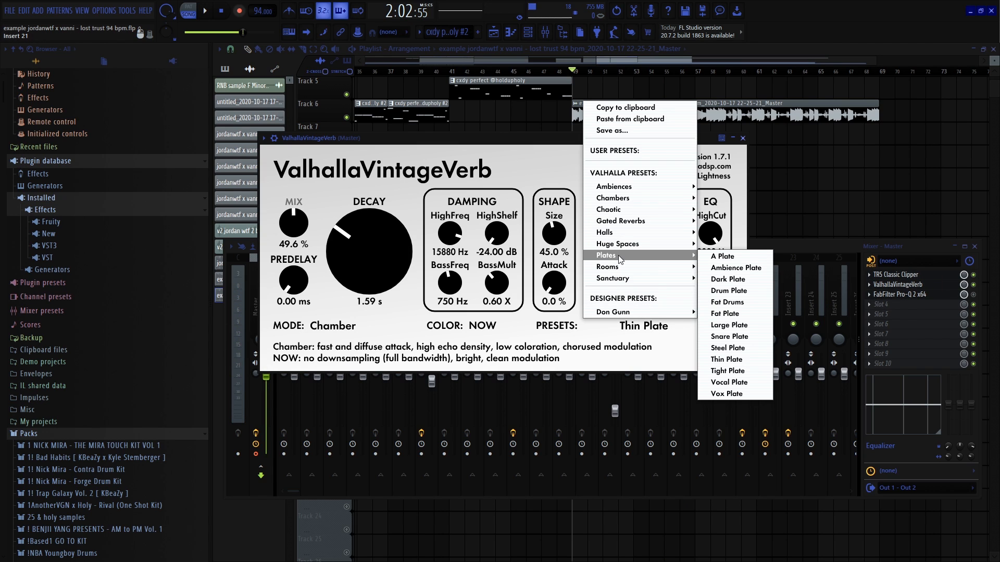
left_click_drag(291, 221, 297, 217)
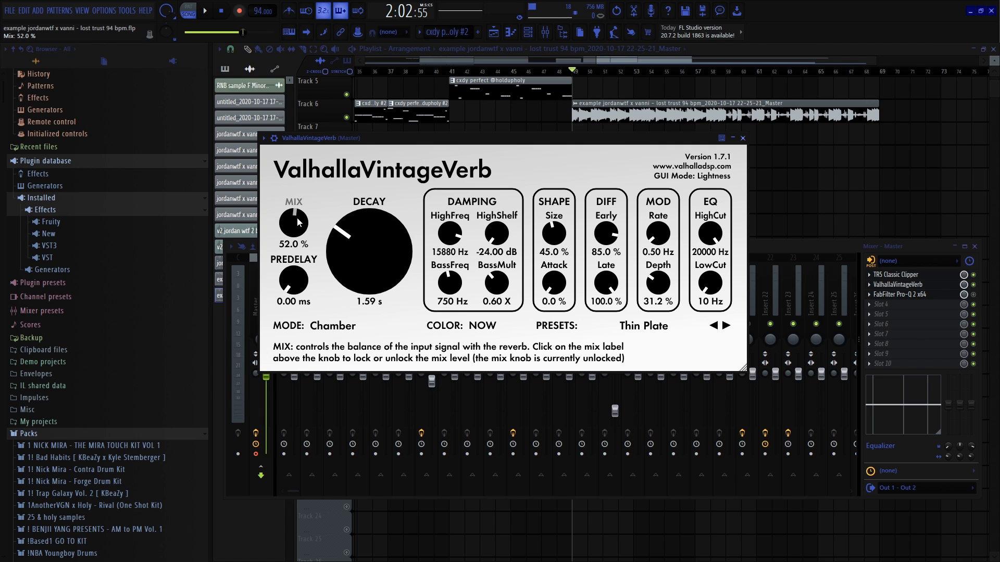
left_click(664, 120)
Create an automation clip for the mix level of ValhallaVintageVerb on the Master mixer track
scroll(714, 299, "down", 2)
scroll(576, 260, "down", 1)
scroll(567, 259, "down", 1)
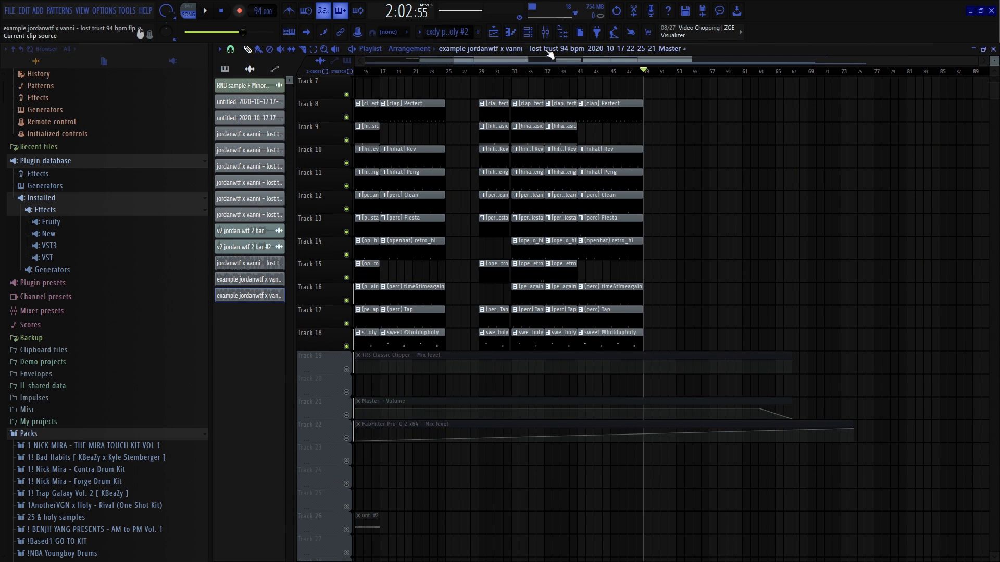
key("F9")
right_click(964, 285)
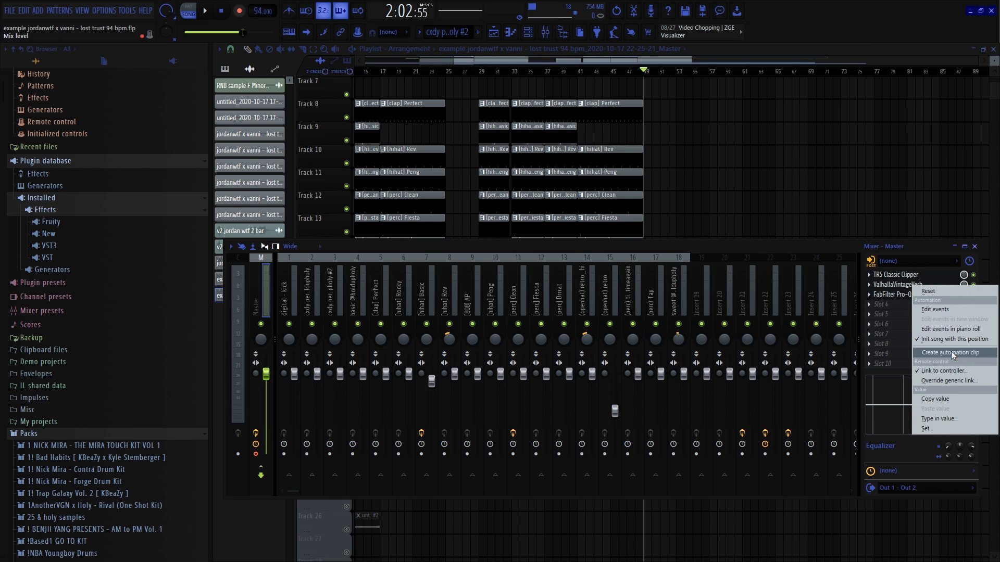
left_click(951, 353)
Shape the reverb mix automation on Track 20 to rise in a curve through bar 48, reaching 100% at its end
scroll(740, 418, "up", 3)
scroll(740, 418, "up", 1)
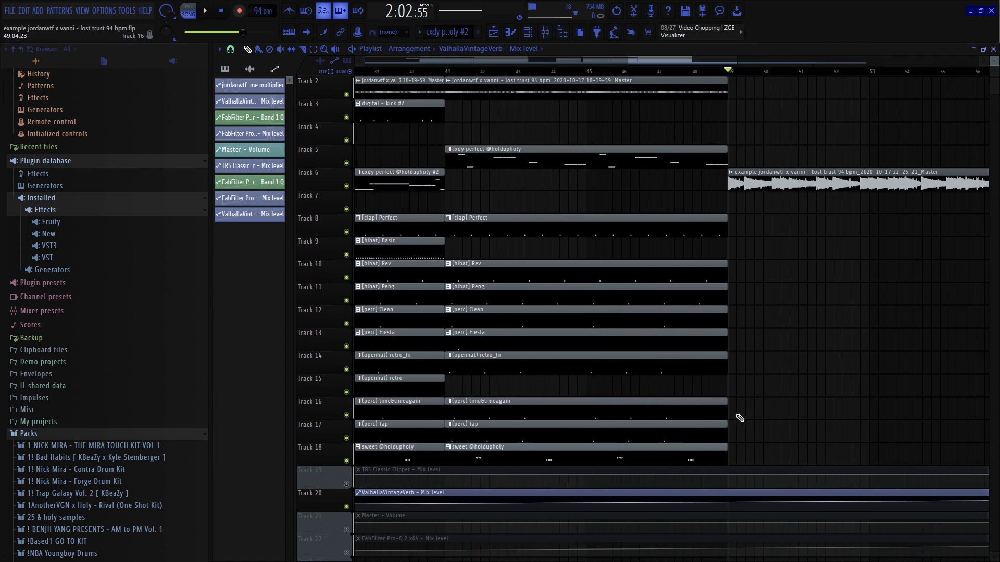
scroll(651, 113, "up", 2)
left_click_drag(642, 512, 643, 513)
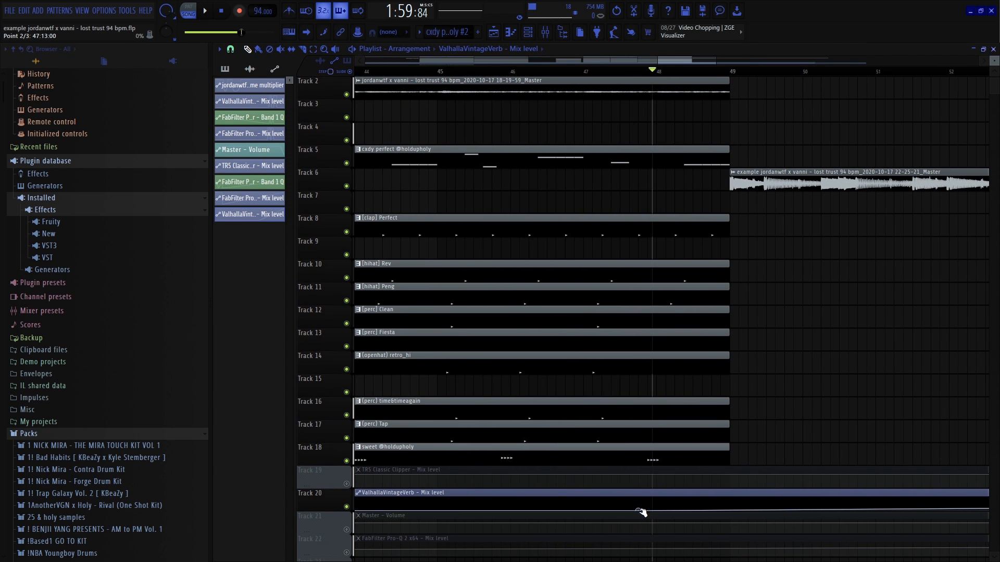
left_click(724, 499)
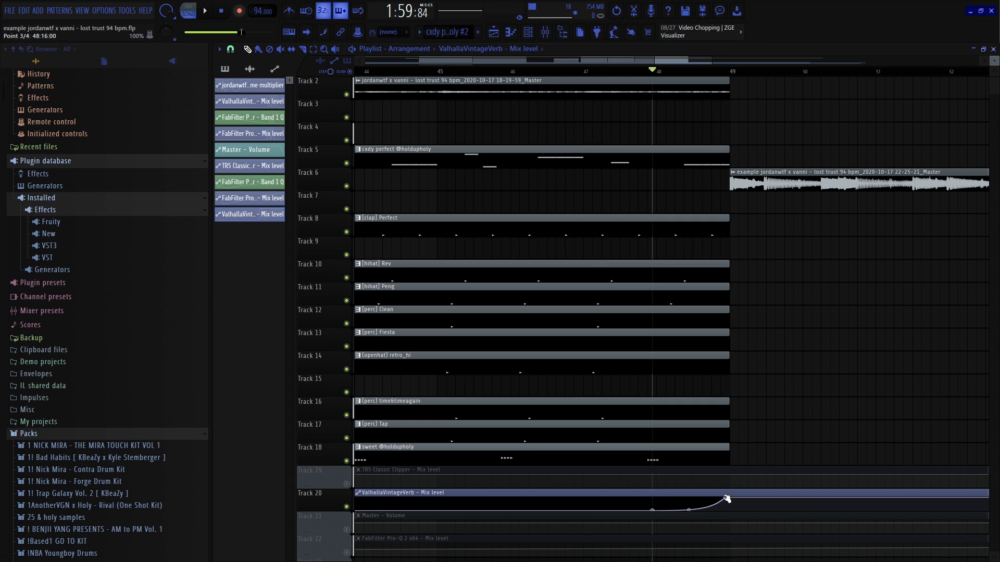
Shorten the FabFilter Pro-Q 2 mix level and Master volume automation clips to end at bar 66
key("space")
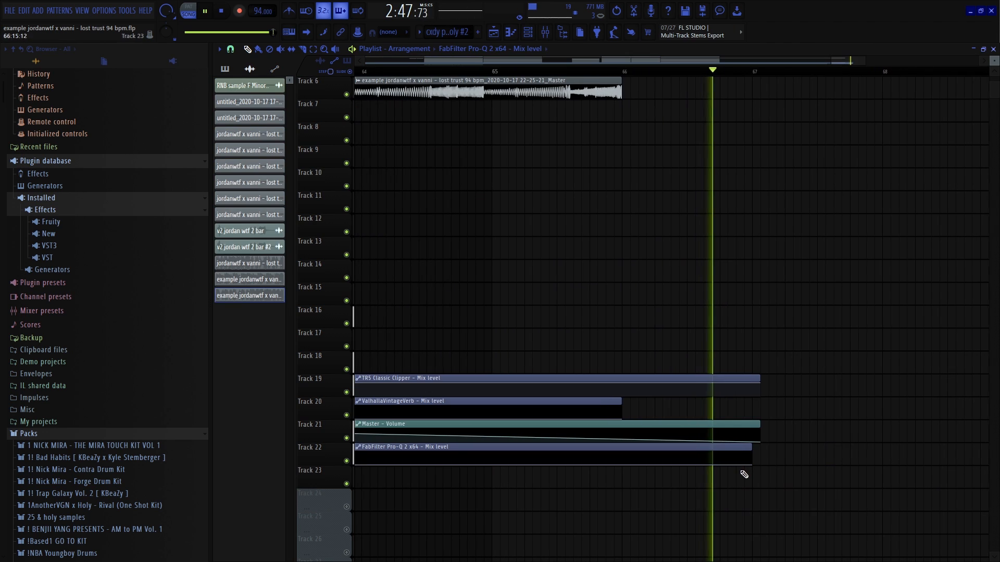
key("space")
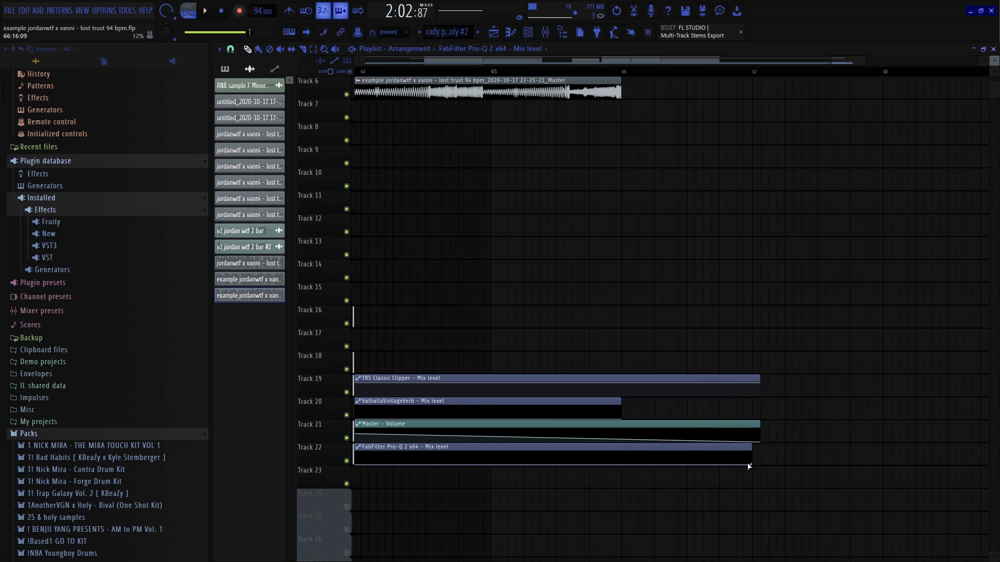
left_click_drag(750, 463, 623, 465)
left_click_drag(761, 442, 622, 443)
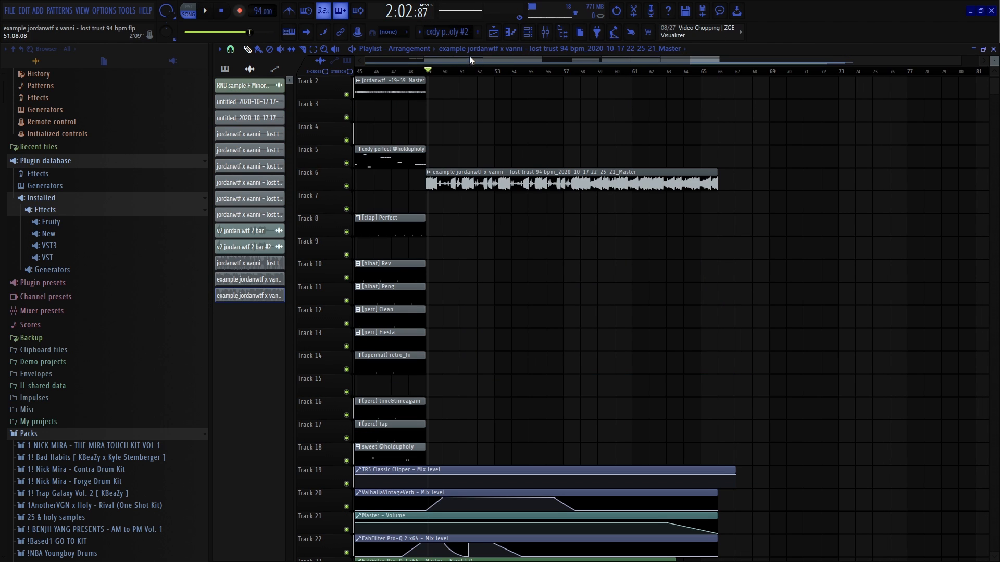
Mark bars 33 to 49 as the time selection and bring up the render settings for the Master mixer track without rendering
left_click(455, 51)
left_click(420, 61)
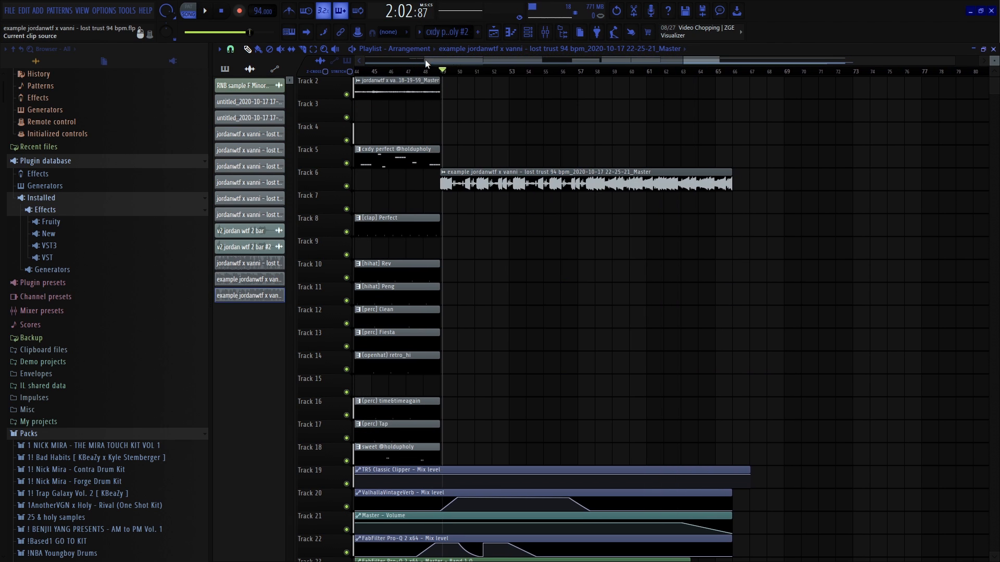
scroll(591, 188, "down", 5)
scroll(591, 191, "up", 3)
left_click_drag(618, 84, 839, 84)
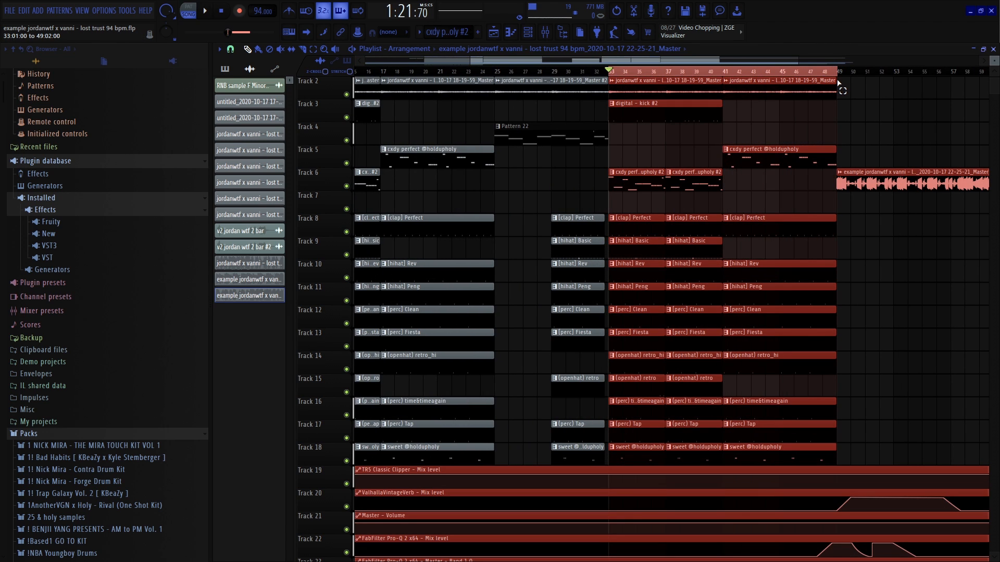
scroll(837, 83, "up", 5)
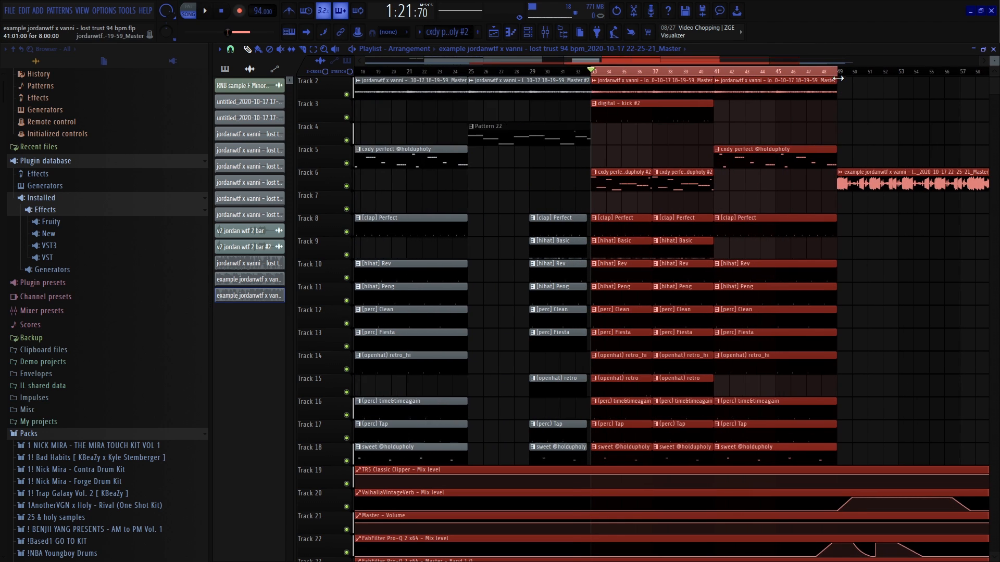
scroll(625, 189, "down", 4)
scroll(391, 155, "up", 3)
scroll(393, 159, "up", 4)
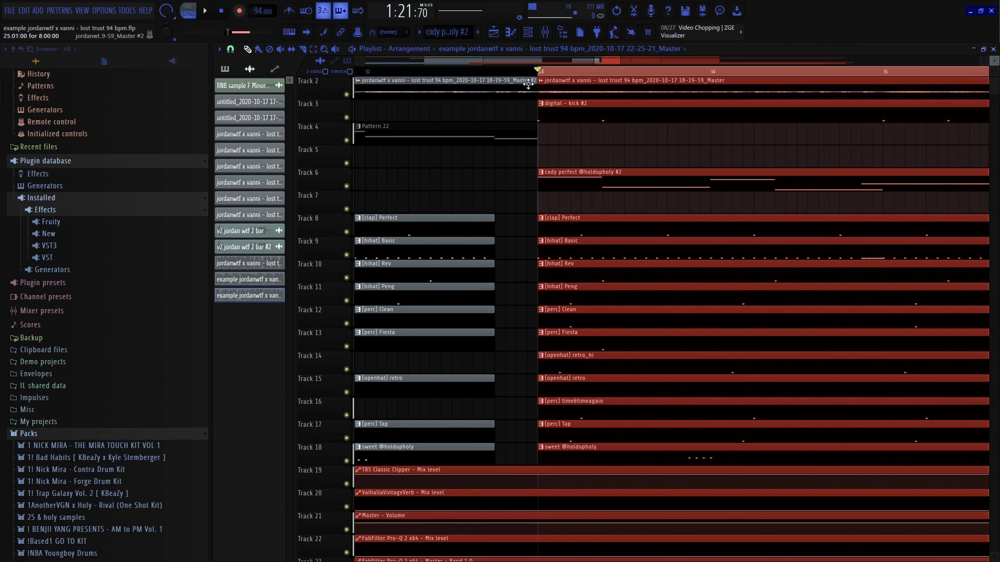
key("F9")
key("alt+r")
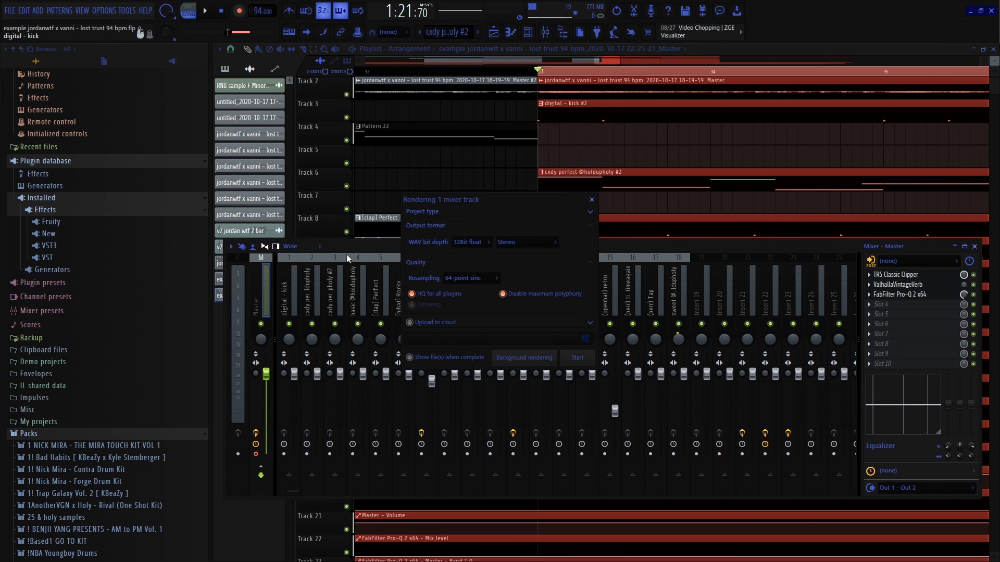
left_click(594, 200)
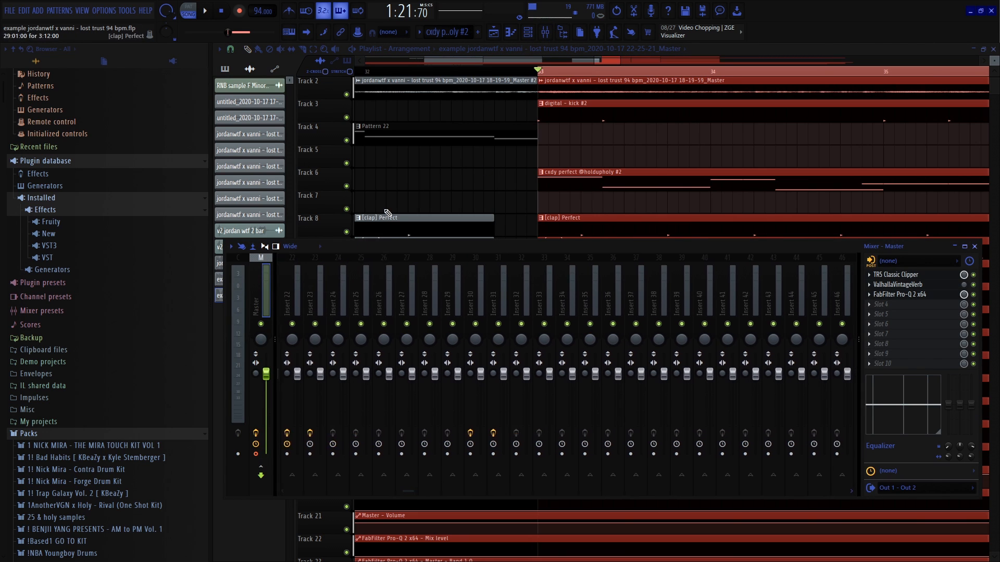
Lengthen the reversed Master clip at bar 49 on Track 6 to 19 bars through its time stretch setting
scroll(471, 200, "down", 5)
left_click(575, 183, "ctrl")
scroll(554, 180, "down", 3)
scroll(795, 188, "up", 2)
double_click(795, 189)
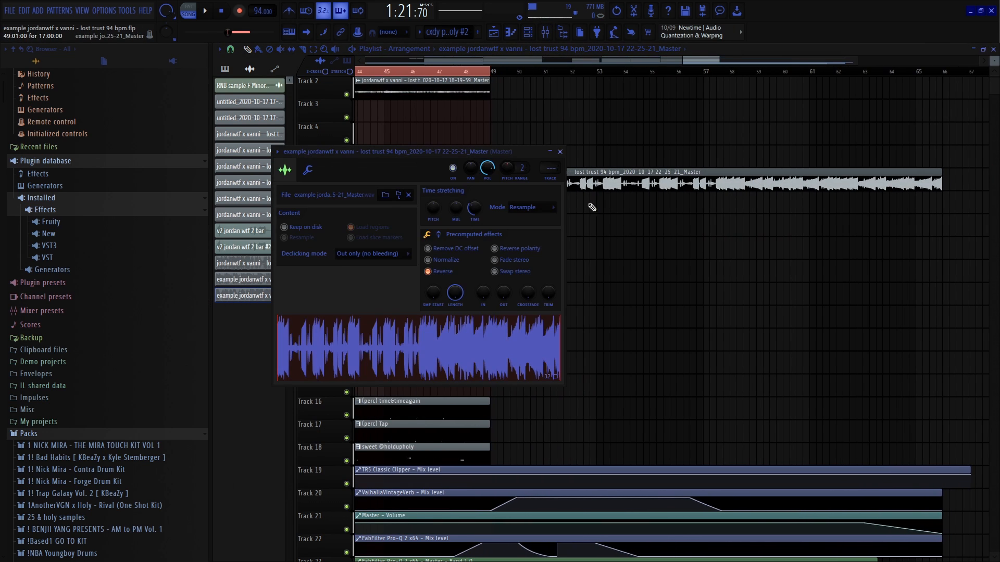
left_click_drag(475, 209, 474, 203)
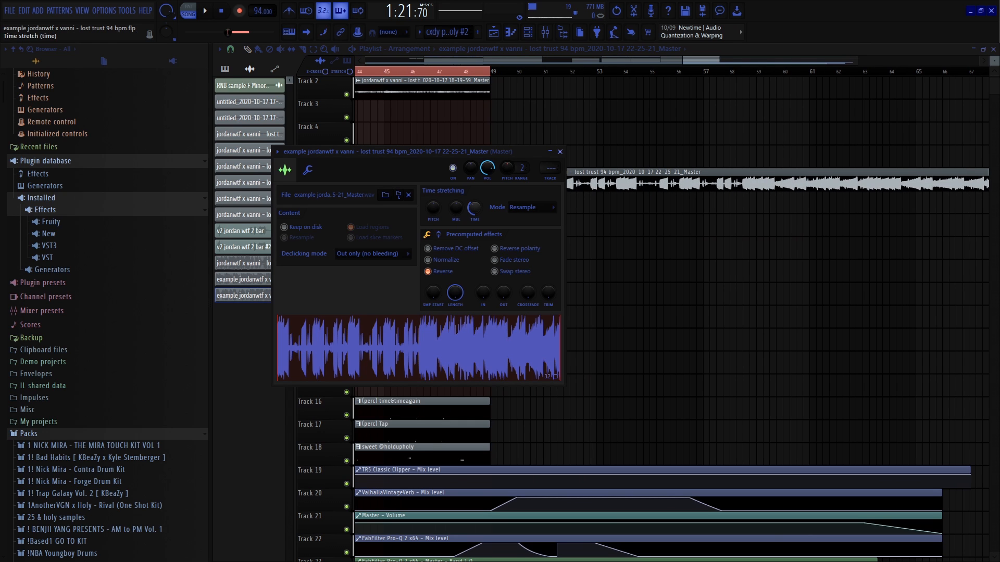
scroll(645, 121, "down", 3)
scroll(661, 170, "up", 2)
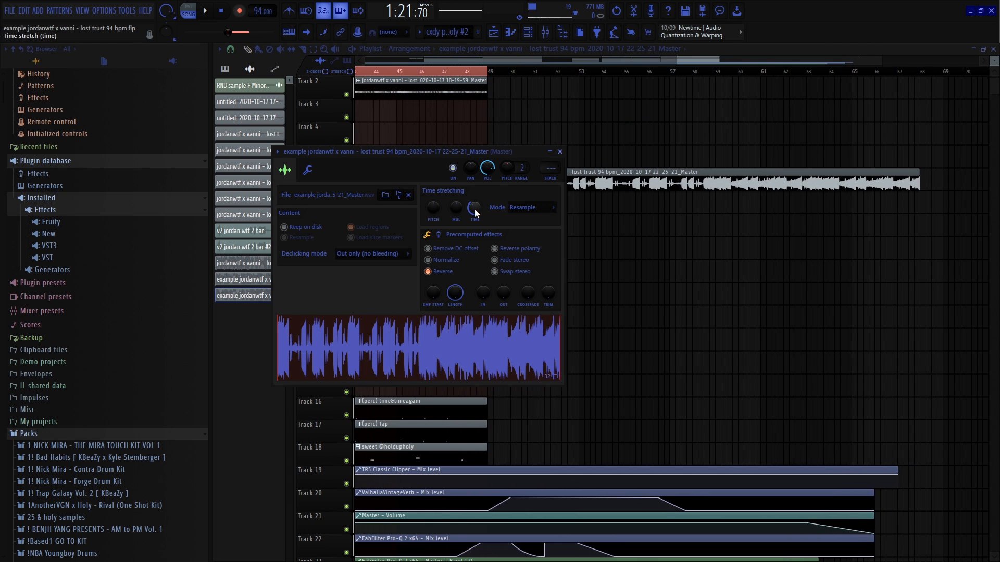
Clear the time selection and play the reversed Master clip from about bar 54
key("Escape")
right_click(587, 73)
left_click(615, 72)
key("space")
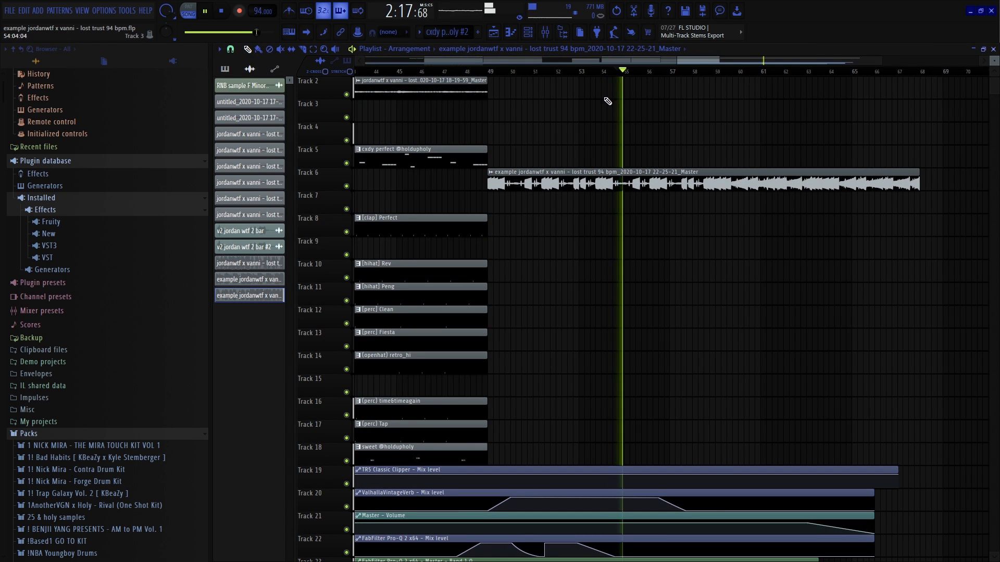
Turn off Reverse for the rendered Master clip on Track 6 and play it
double_click(542, 182)
left_click(437, 271)
key("Escape")
key("space")
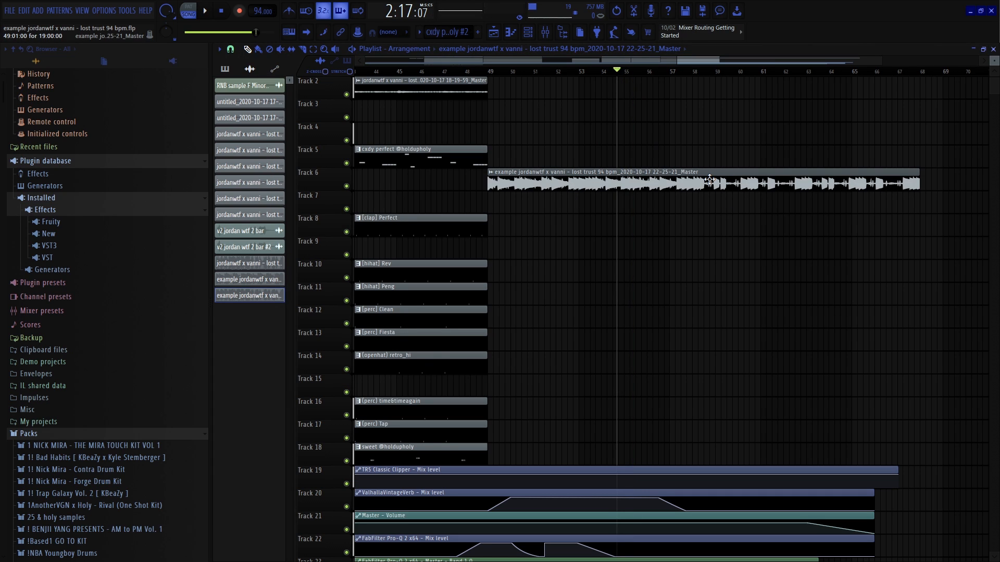
key("space")
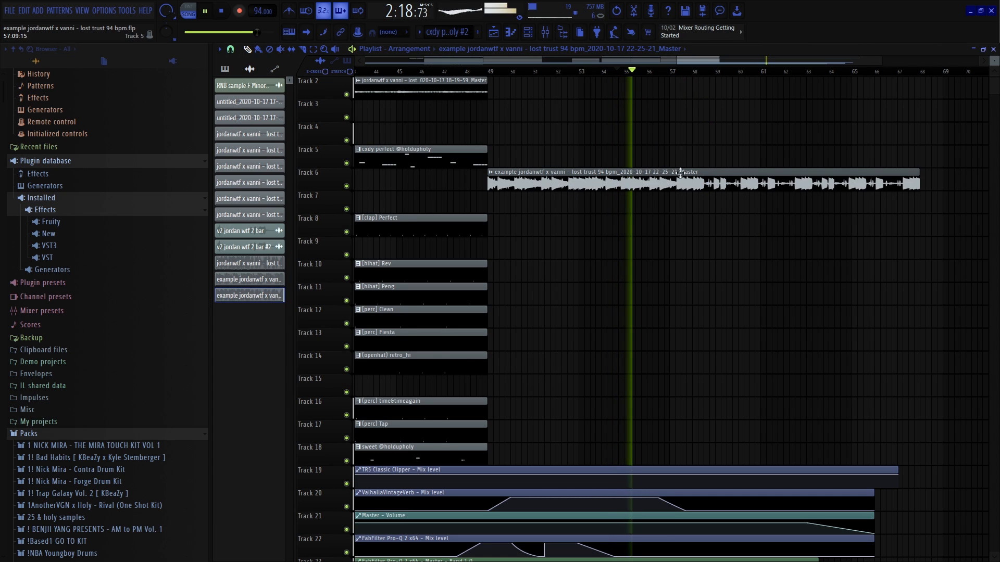
Shorten the rendered Master clip through its time stretch to end at about bar 64, and lower its pitch
double_click(681, 173)
left_click_drag(477, 220, 478, 213)
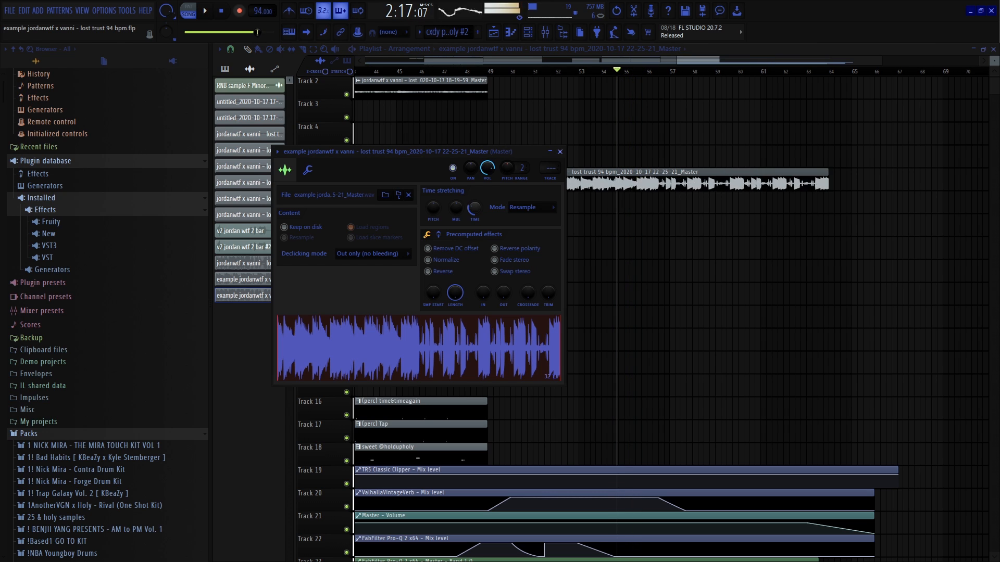
left_click_drag(433, 207, 433, 221)
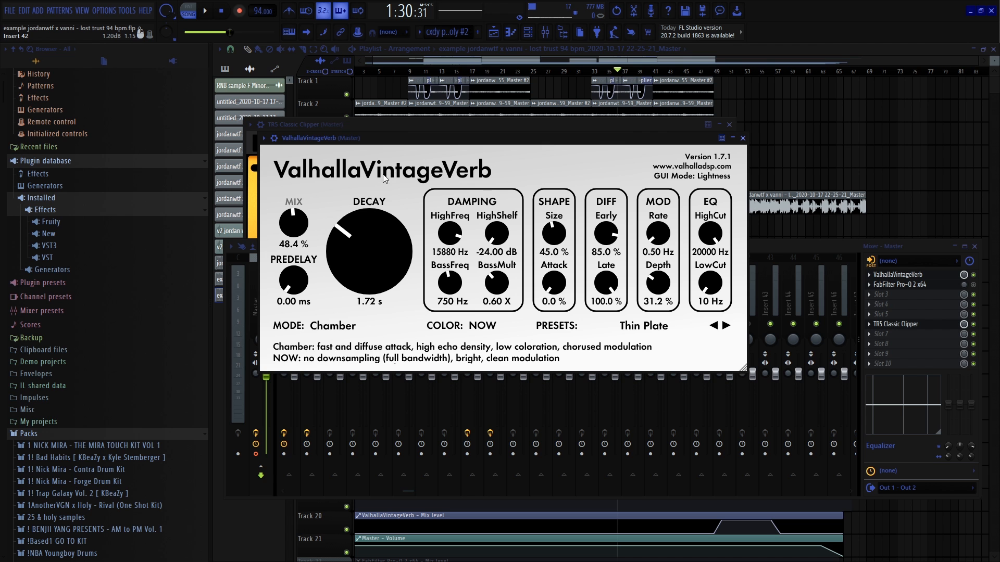
Set the decay of ValhallaVintageVerb on the Master track to 1.37 s and adjust its mix
left_click_drag(376, 254, 376, 255)
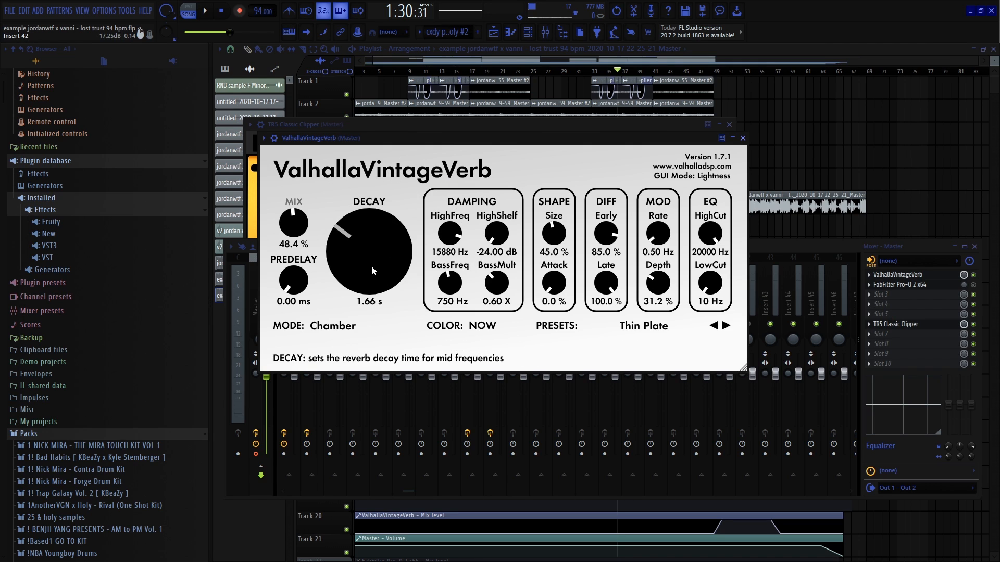
left_click_drag(371, 269, 381, 257)
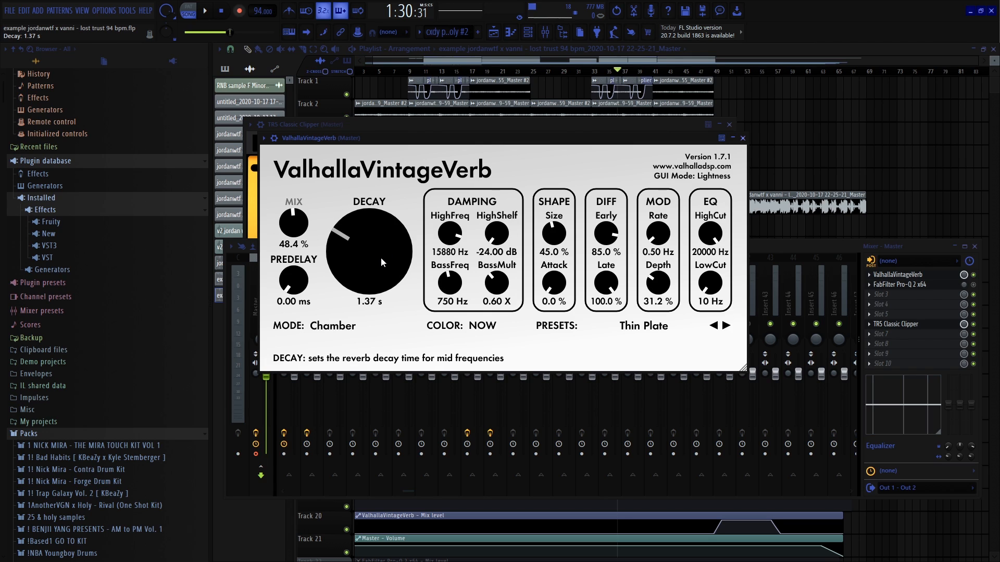
left_click_drag(294, 224, 294, 224)
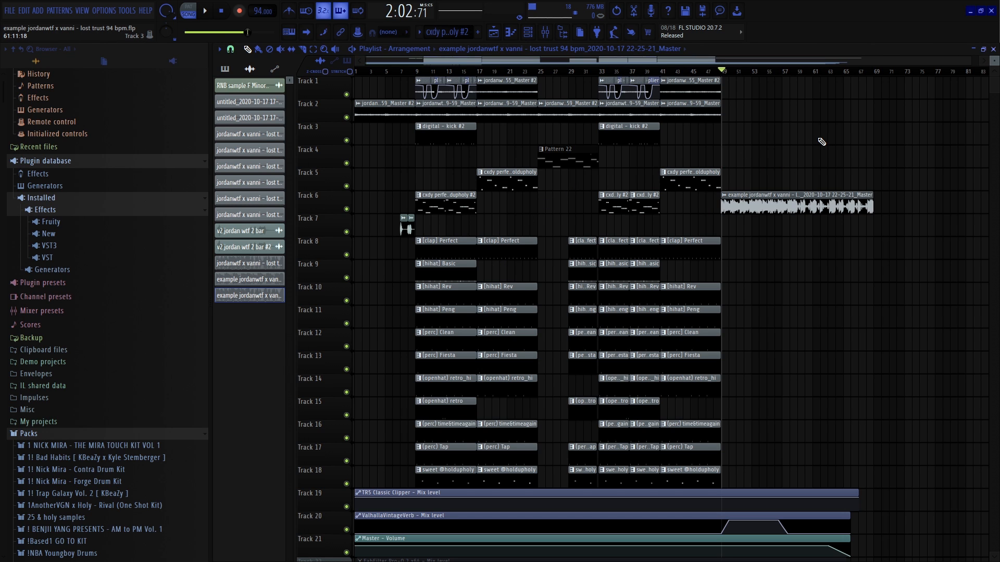
Browse the sample packs down to HOLY - EVOLUTION (Drum Kit) and look through its 808s, claps, kicks, percs and snares
scroll(176, 393, "down", 15)
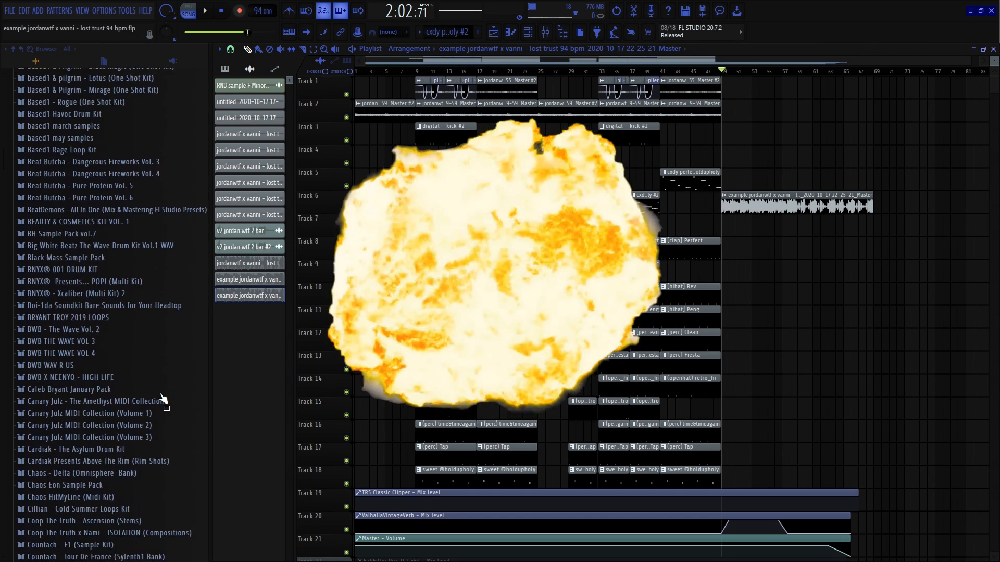
scroll(148, 395, "down", 11)
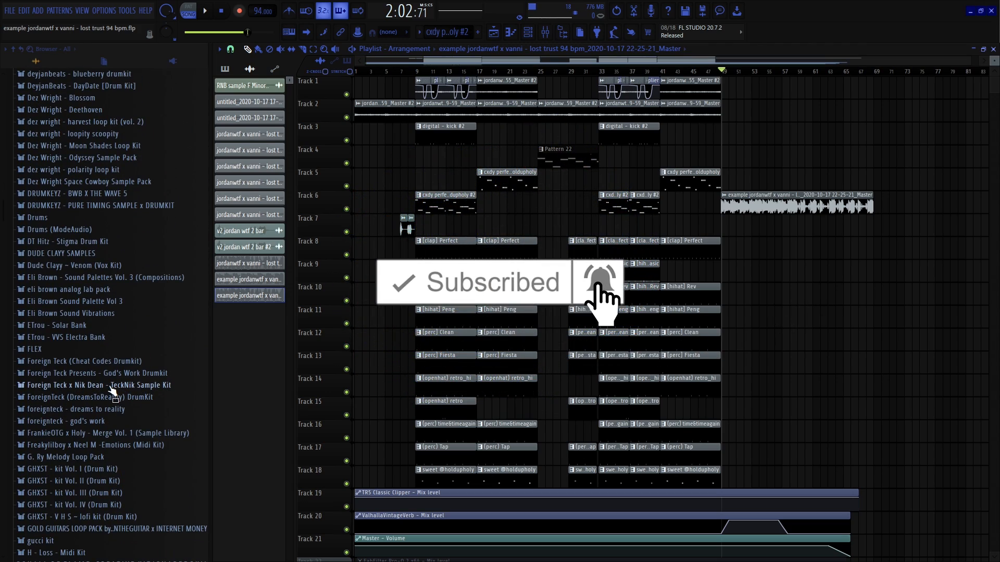
scroll(119, 391, "down", 1)
scroll(121, 391, "down", 18)
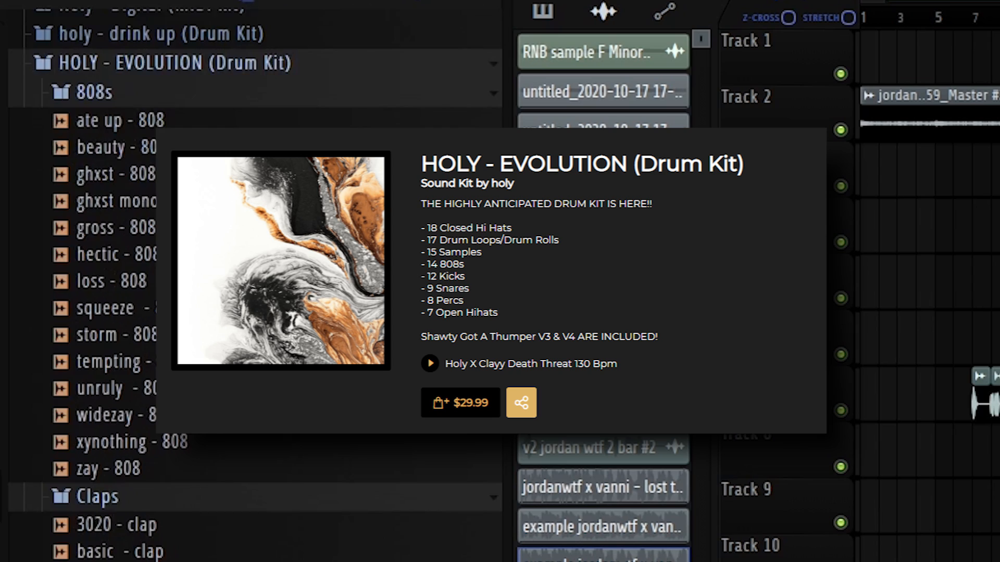
scroll(104, 281, "down", 20)
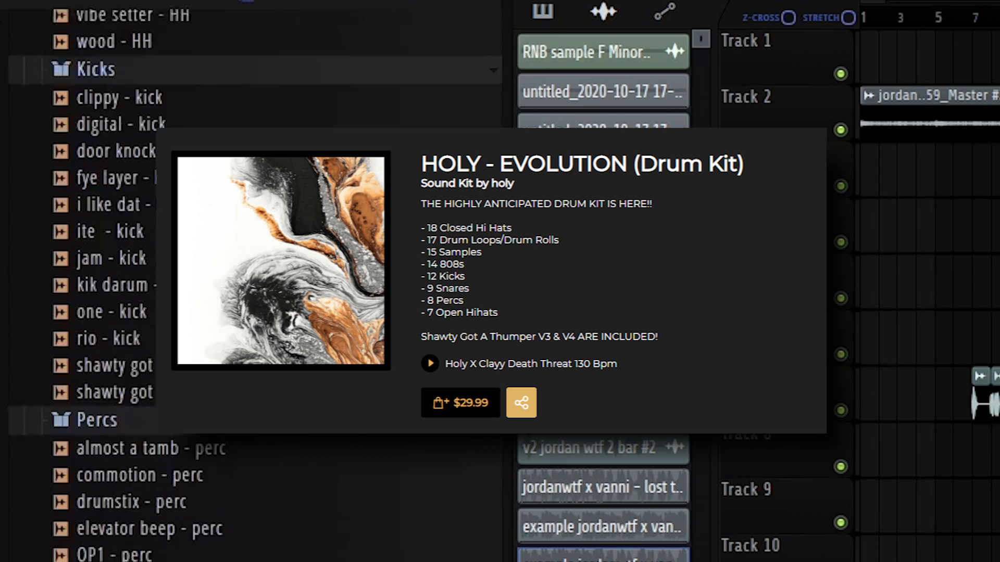
scroll(104, 312, "down", 5)
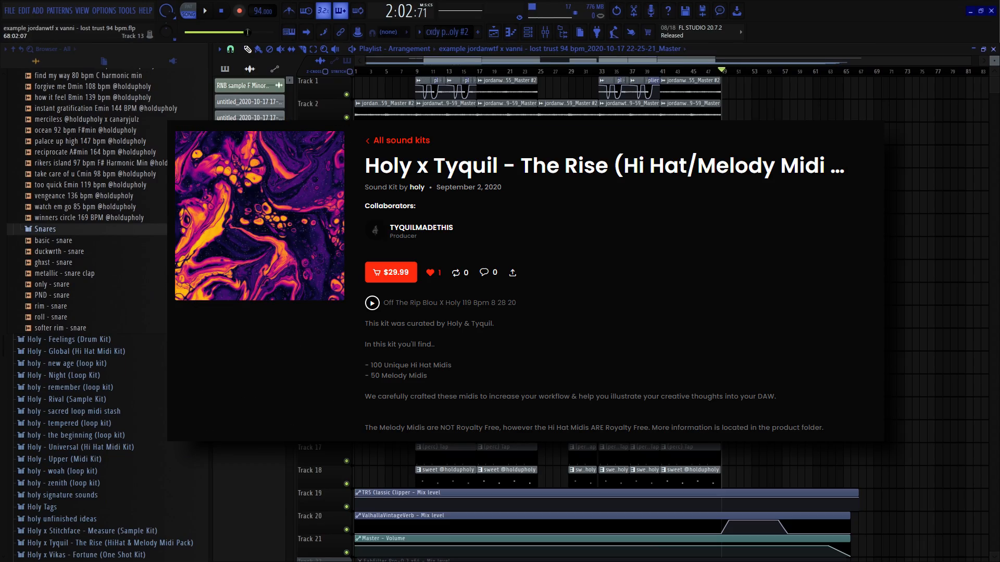